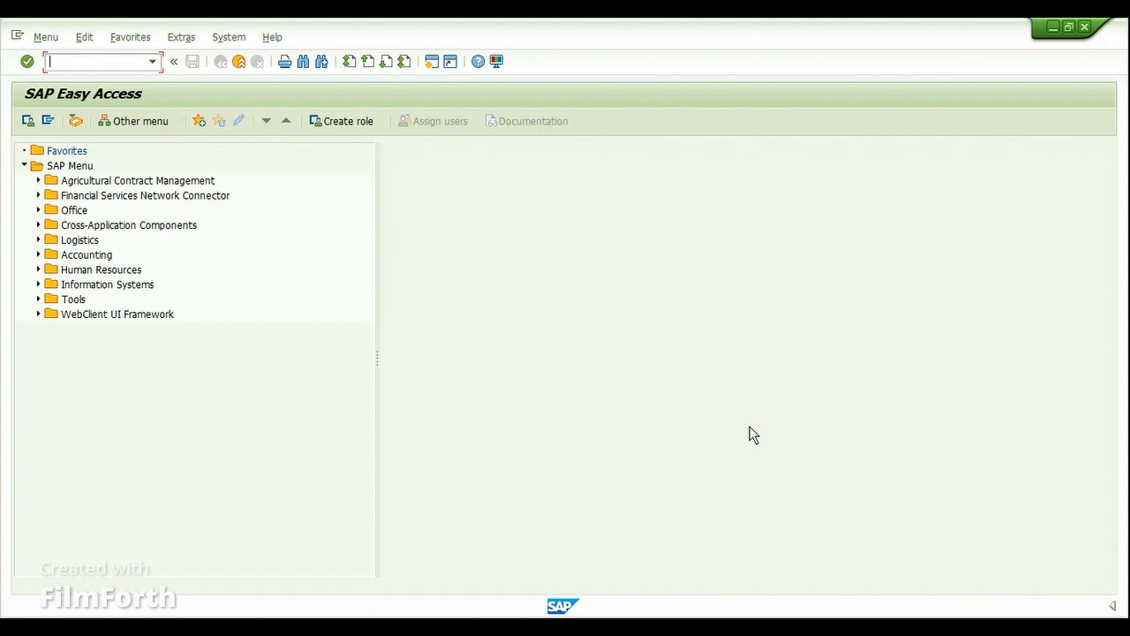
- Open the Production Order Information System with transaction COOIS
type("coois")
key("Return")
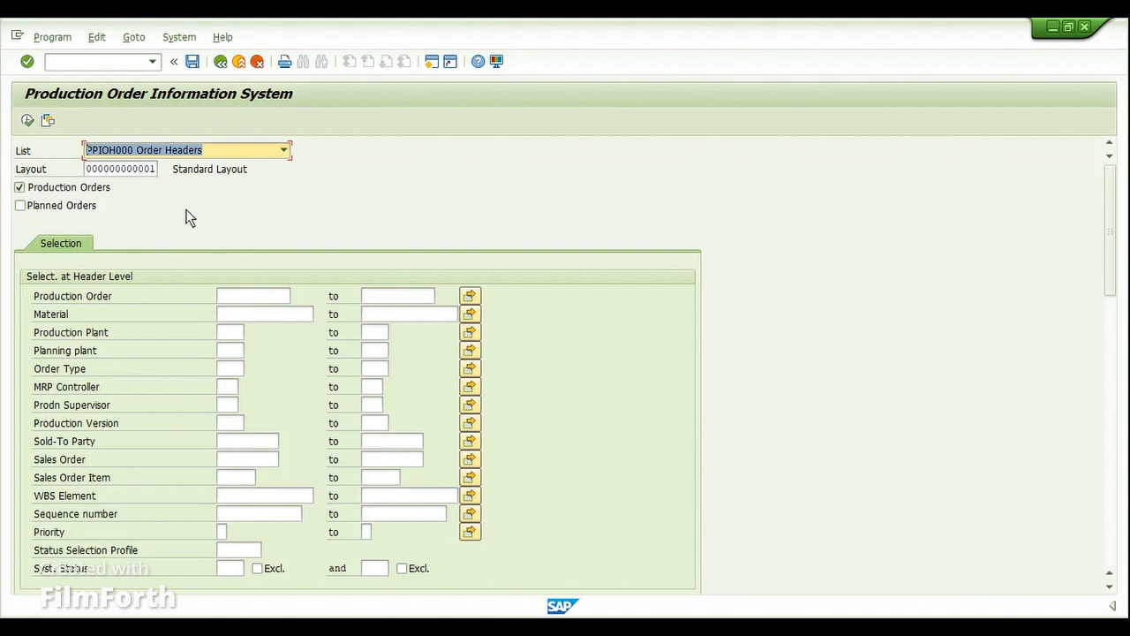
- Switch to the Process Order Information System with transaction COOISPI
key("ctrl+slash")
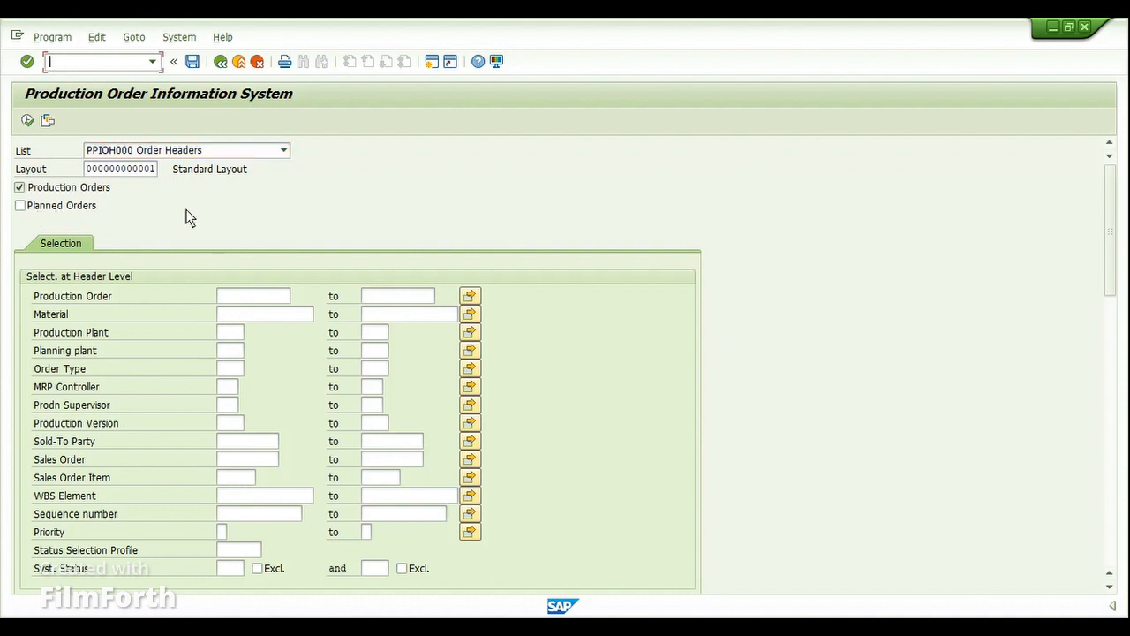
type("/NCOOISPI")
key("Return")
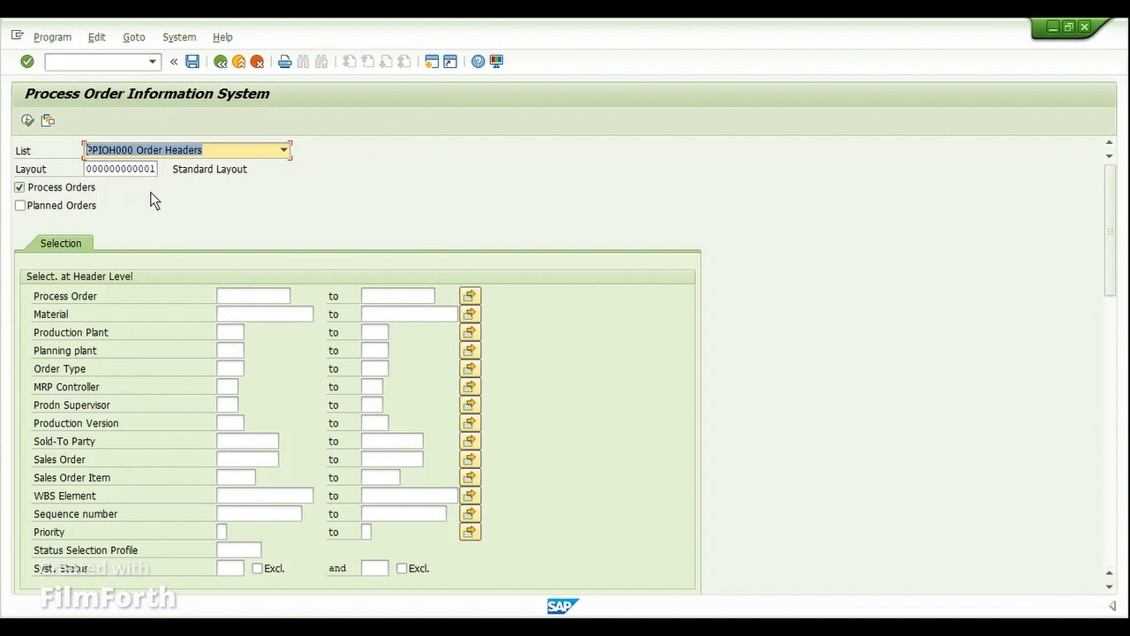
- Return to the Production Order Information System using transaction COOIS
key("ctrl+slash")
type("/")
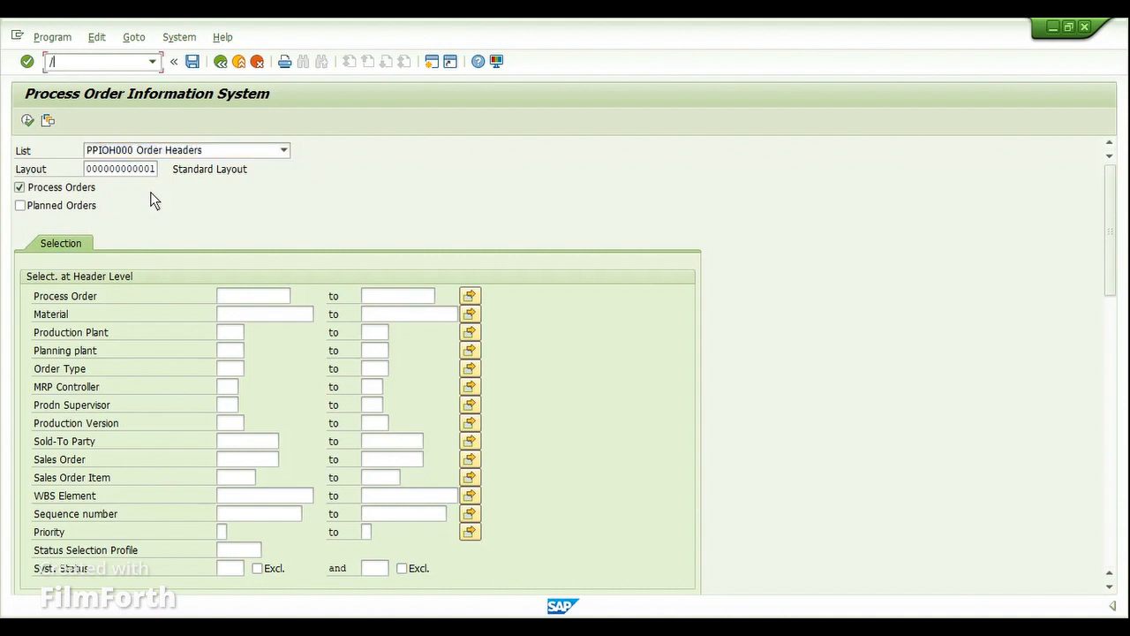
type("NCOOIS")
key("Return")
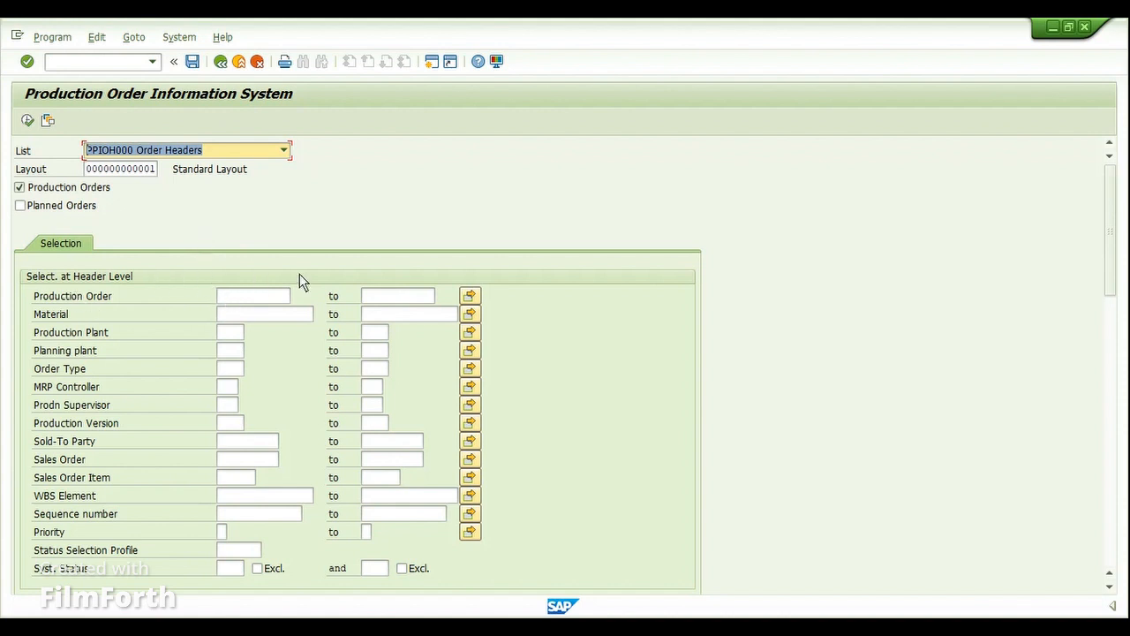
- Examine the header-level selection fields, including production order, material, production plant, order type and MRP controller
left_click(262, 295)
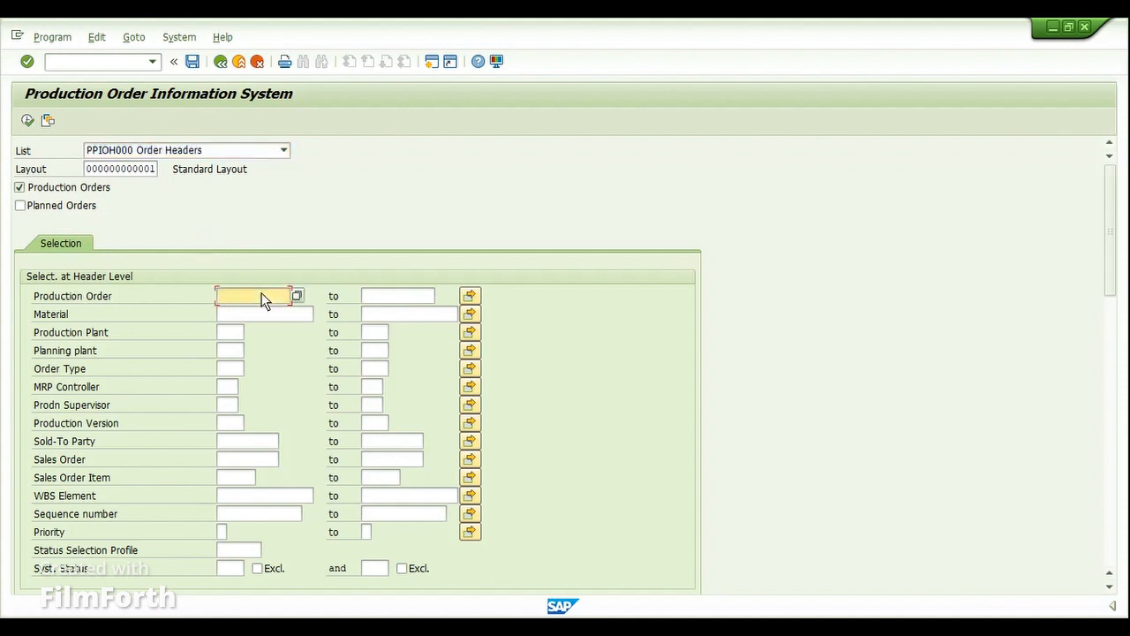
left_click(251, 316)
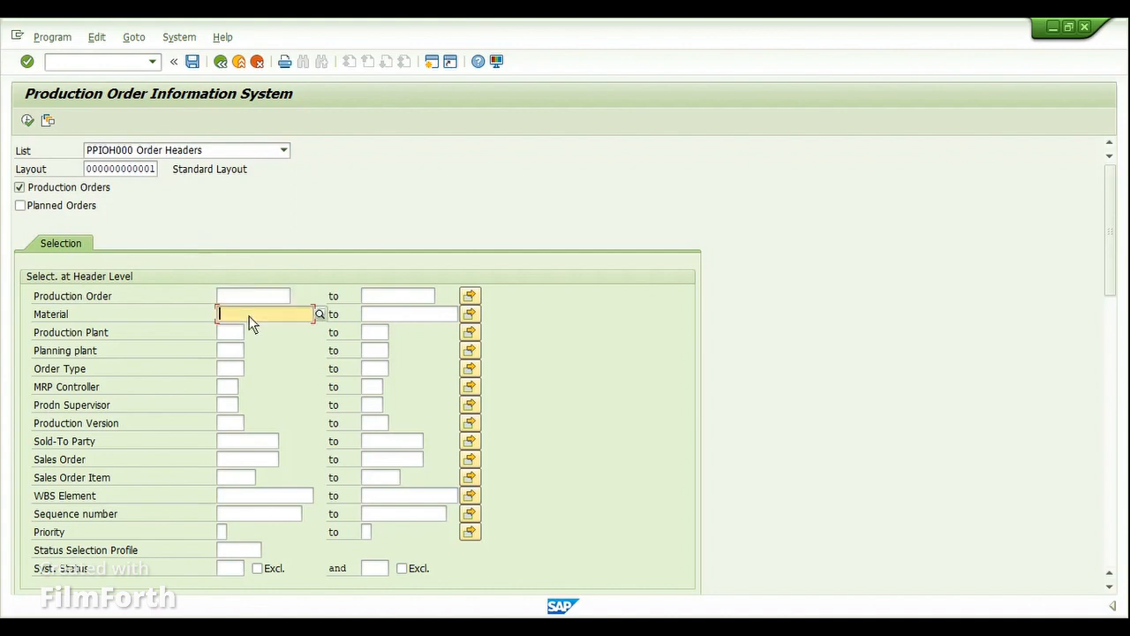
left_click(229, 335)
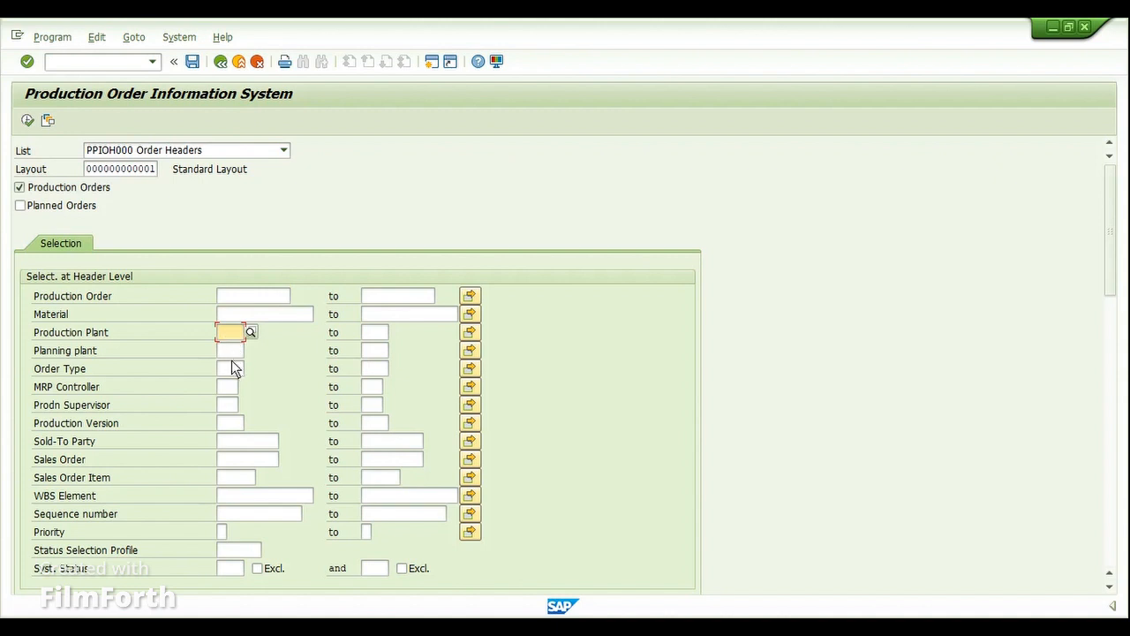
left_click(230, 373)
left_click(228, 387)
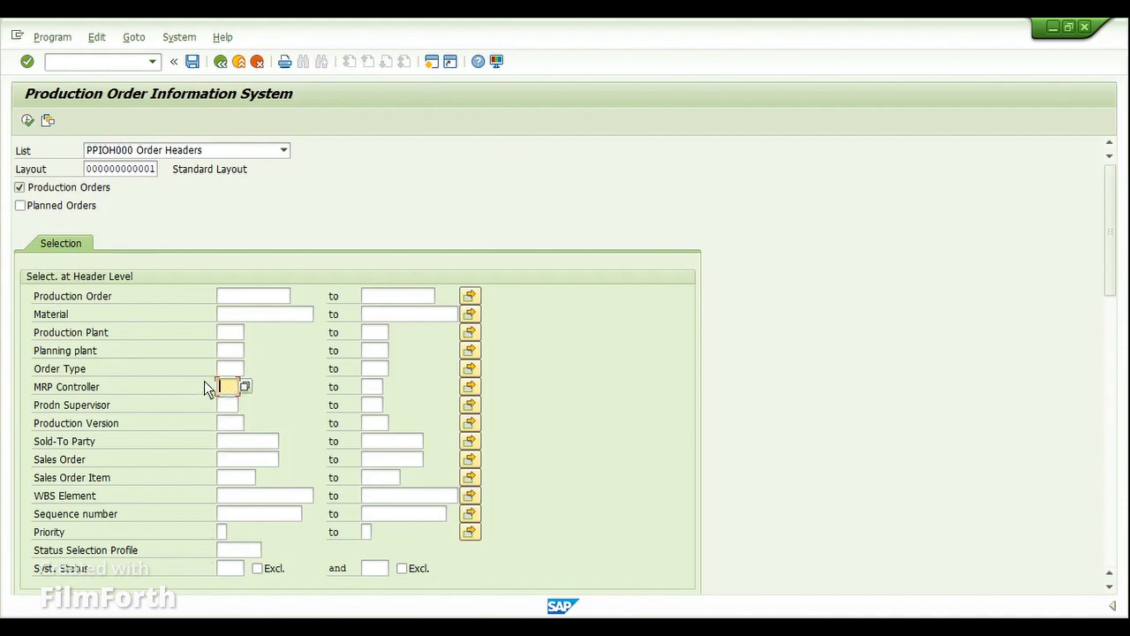
- Examine the operation-level and component-level selection fields, the options, and the absolute and relative header date filters
scroll(767, 380, "down", 5)
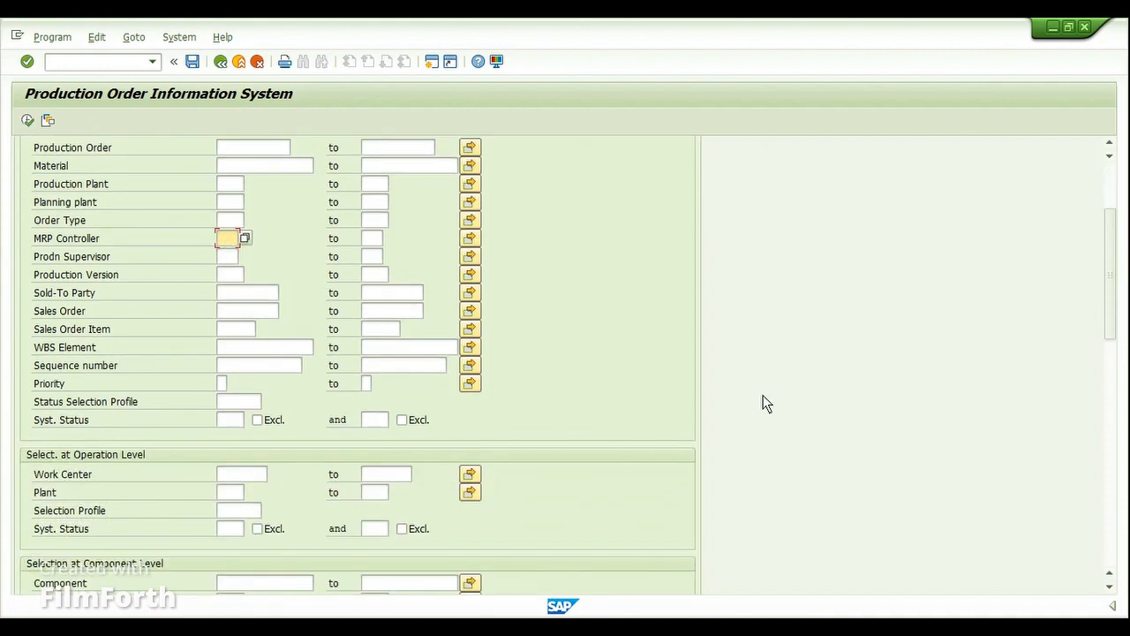
scroll(744, 408, "down", 4)
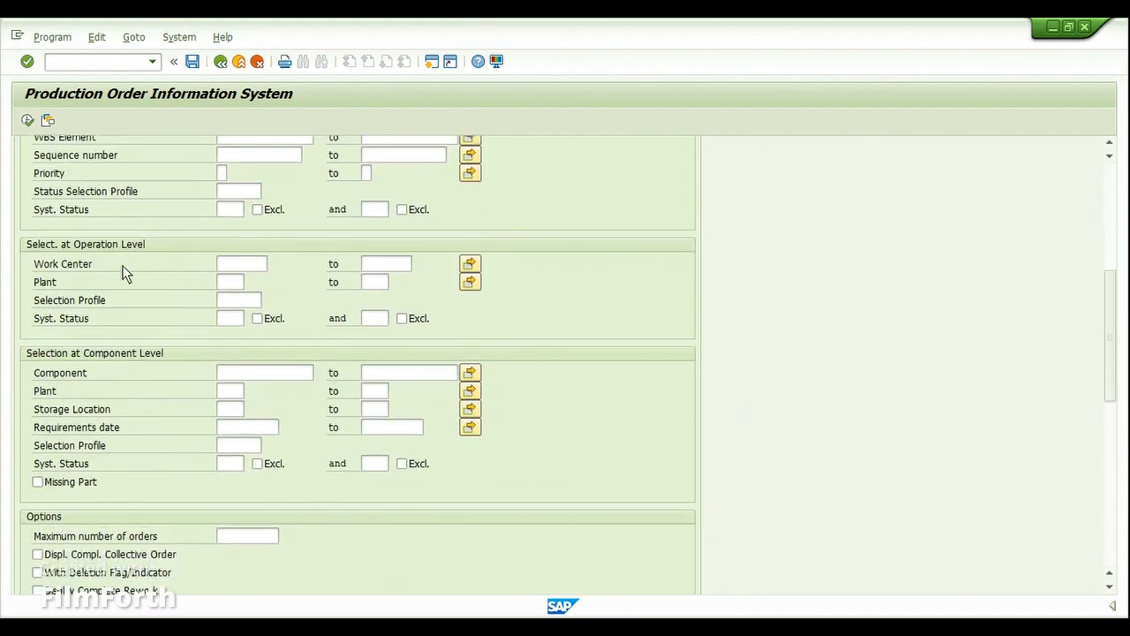
left_click(251, 267)
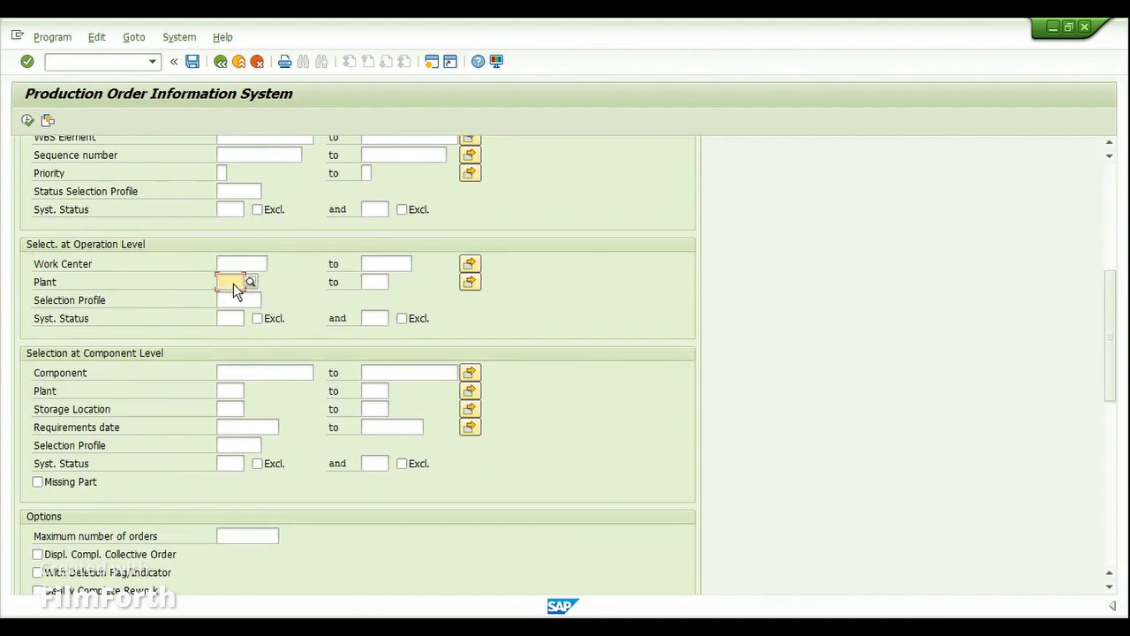
left_click(235, 281)
left_click(226, 324)
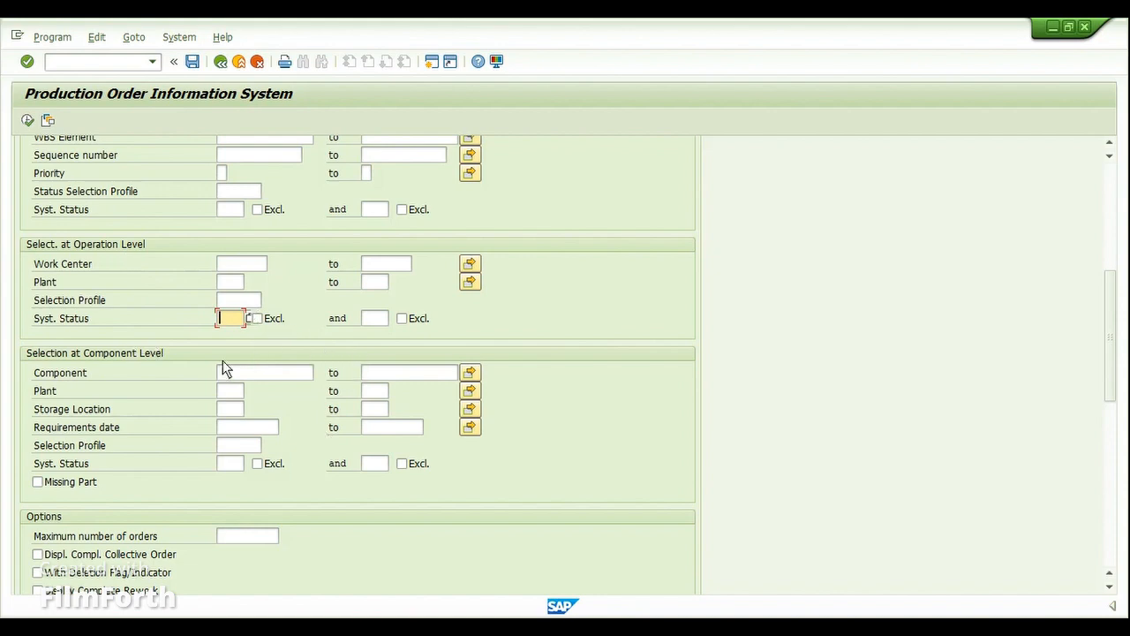
scroll(250, 372, "down", 5)
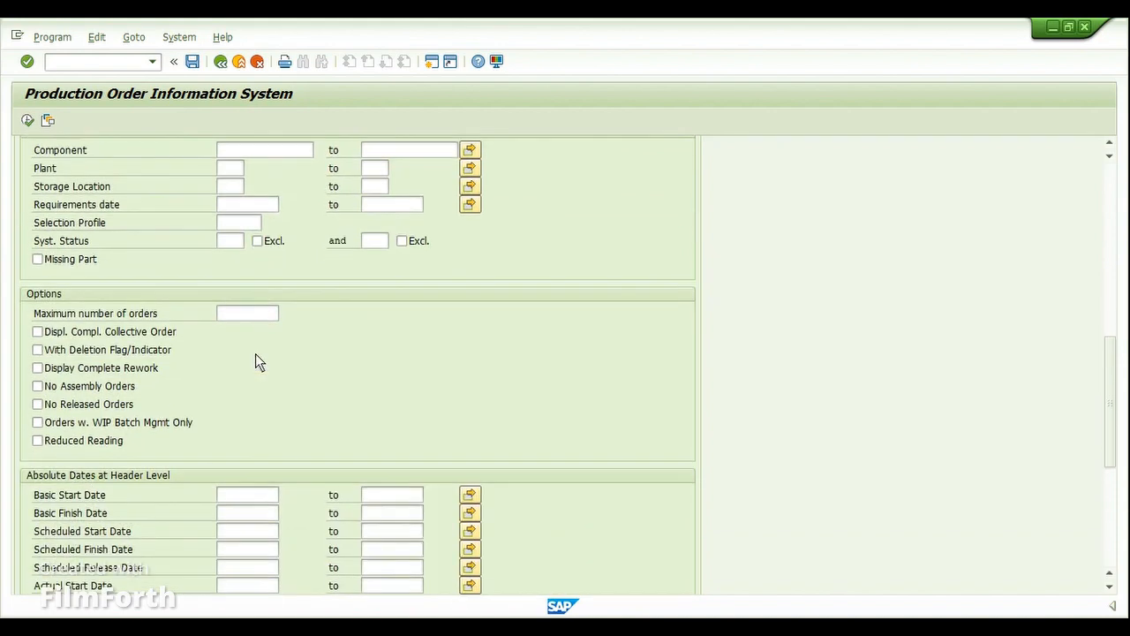
scroll(308, 357, "down", 2)
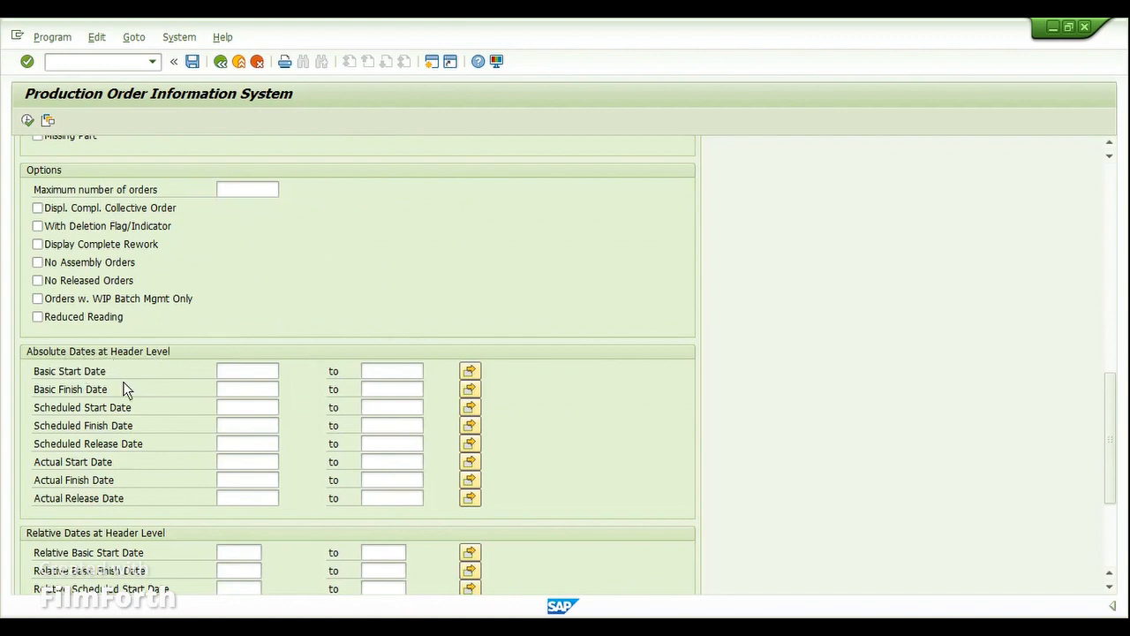
scroll(152, 386, "down", 4)
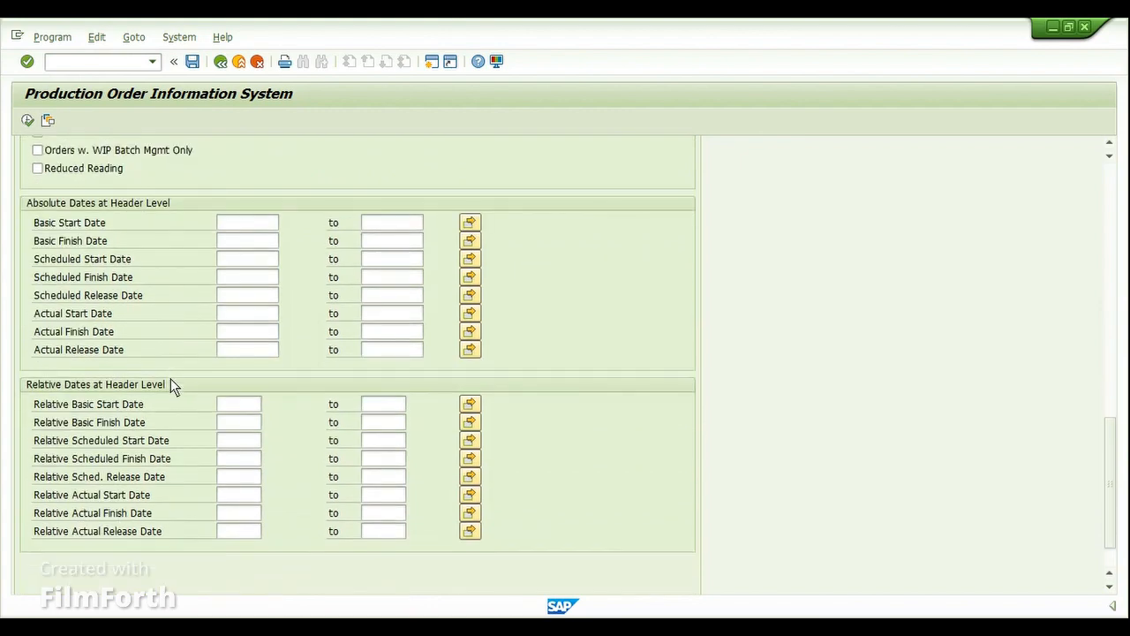
scroll(168, 380, "down", 1)
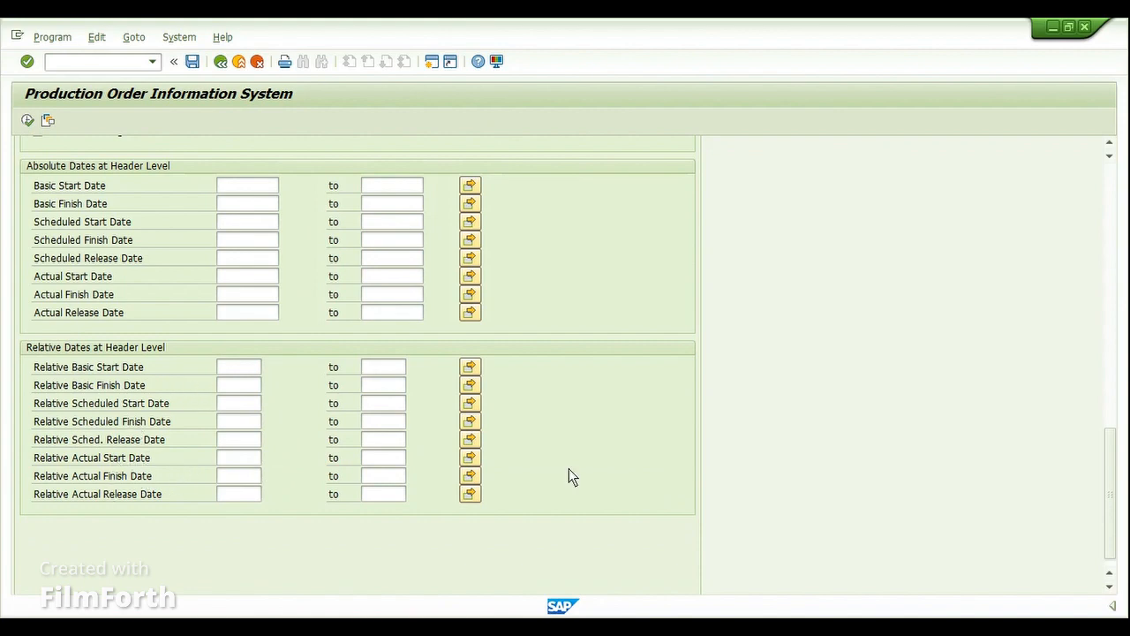
left_click_drag(1111, 497, 1111, 228)
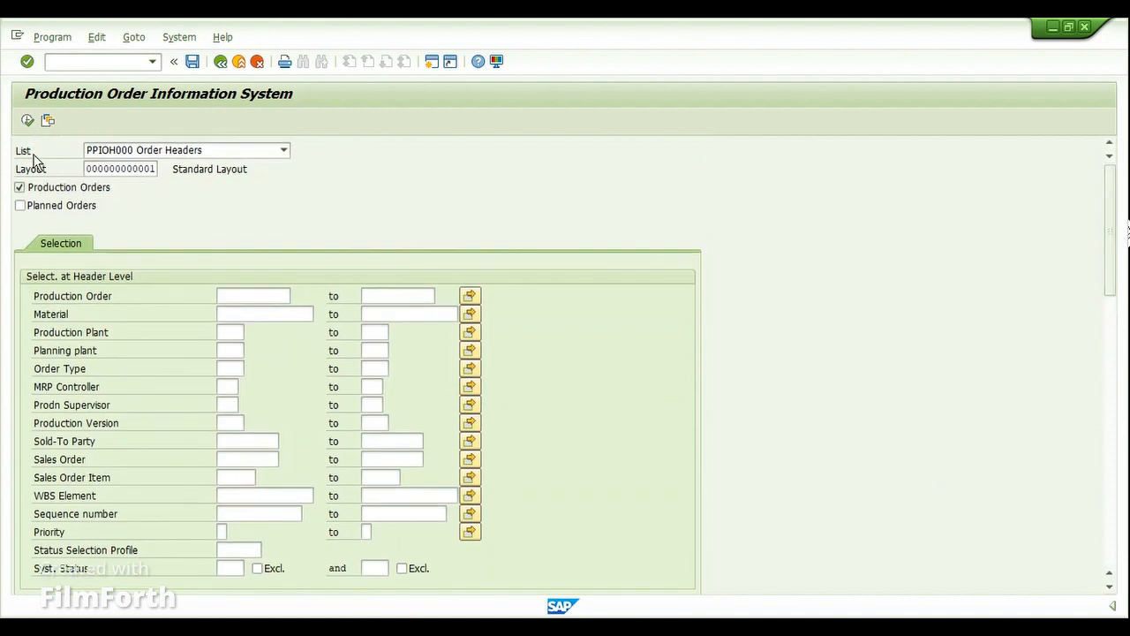
- Look through the available report list types and the layout setting
left_click(241, 154)
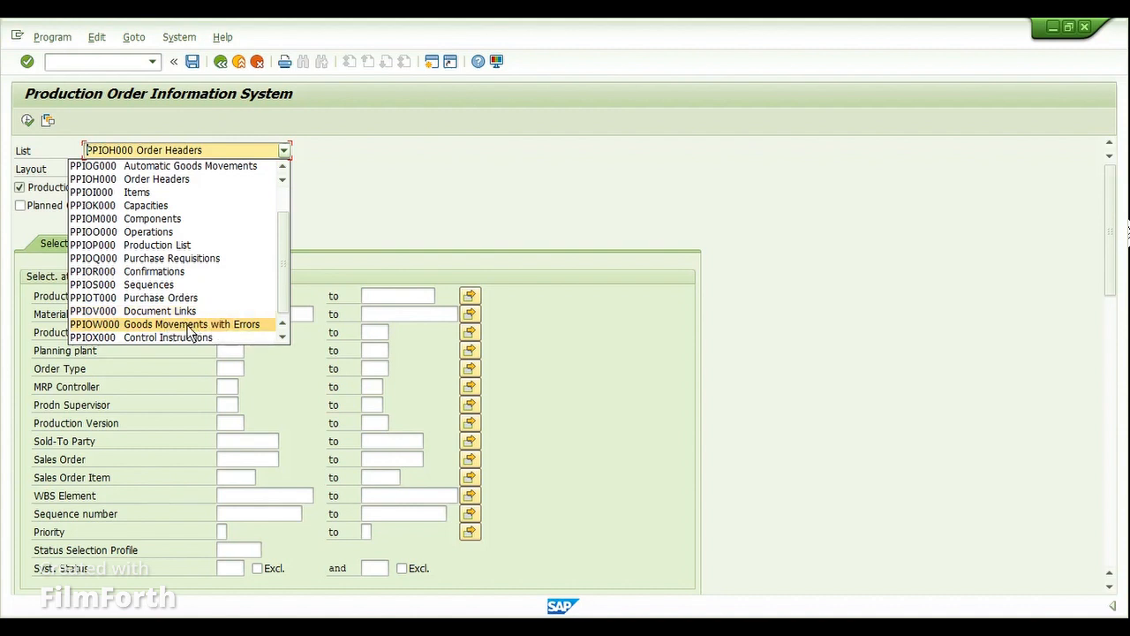
left_click(323, 193)
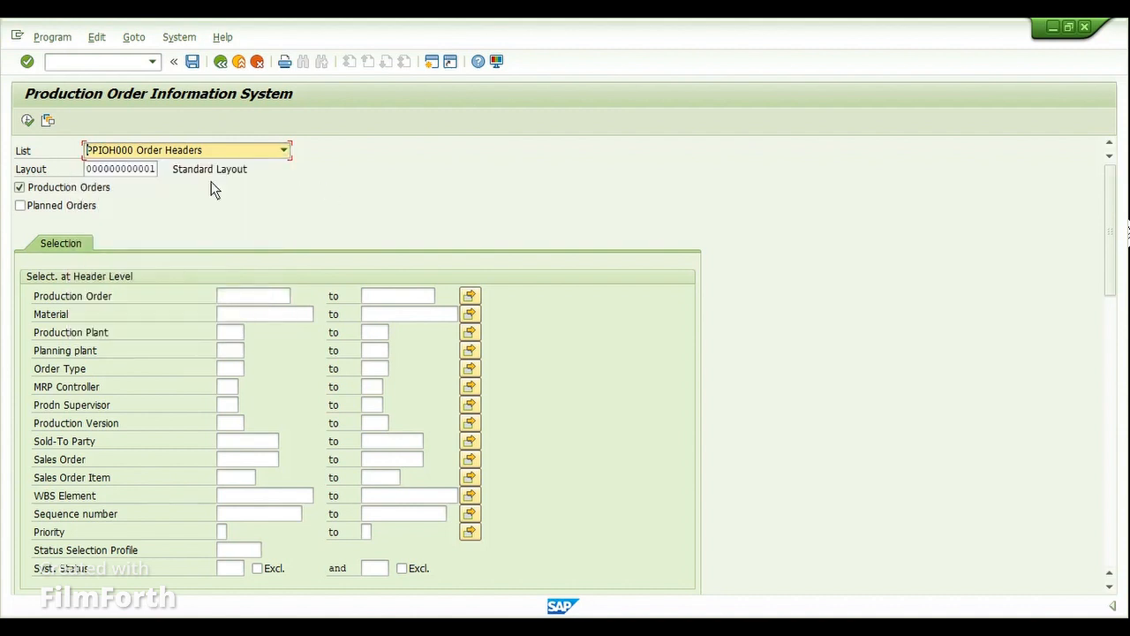
left_click(131, 170)
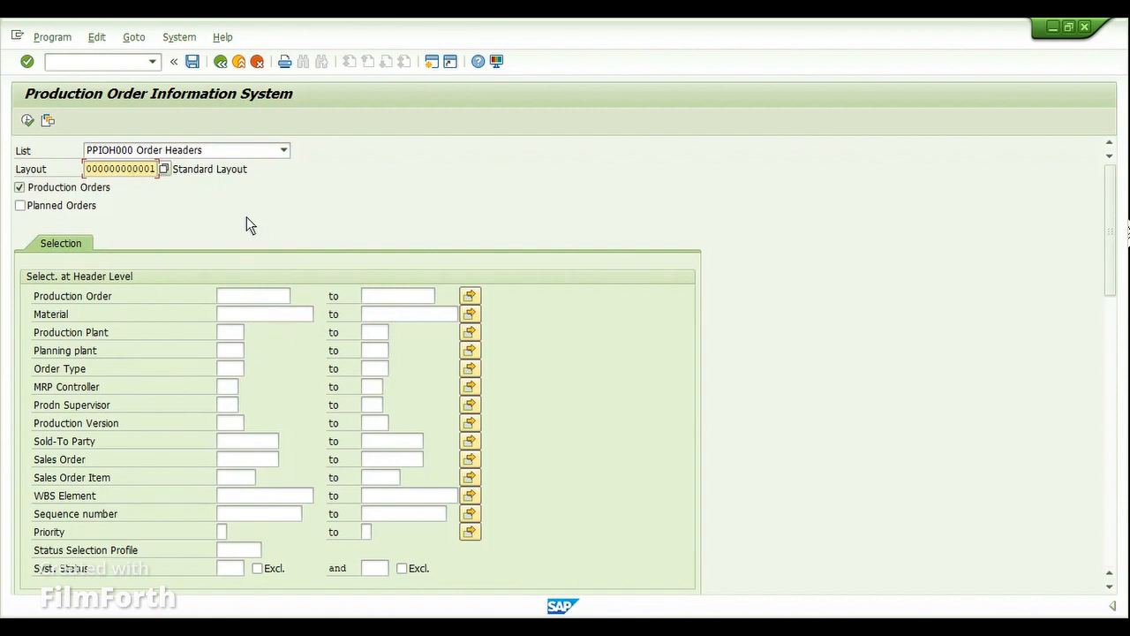
- Restrict the header-level selection to production plant 1000 and order type PP01
left_click(236, 334)
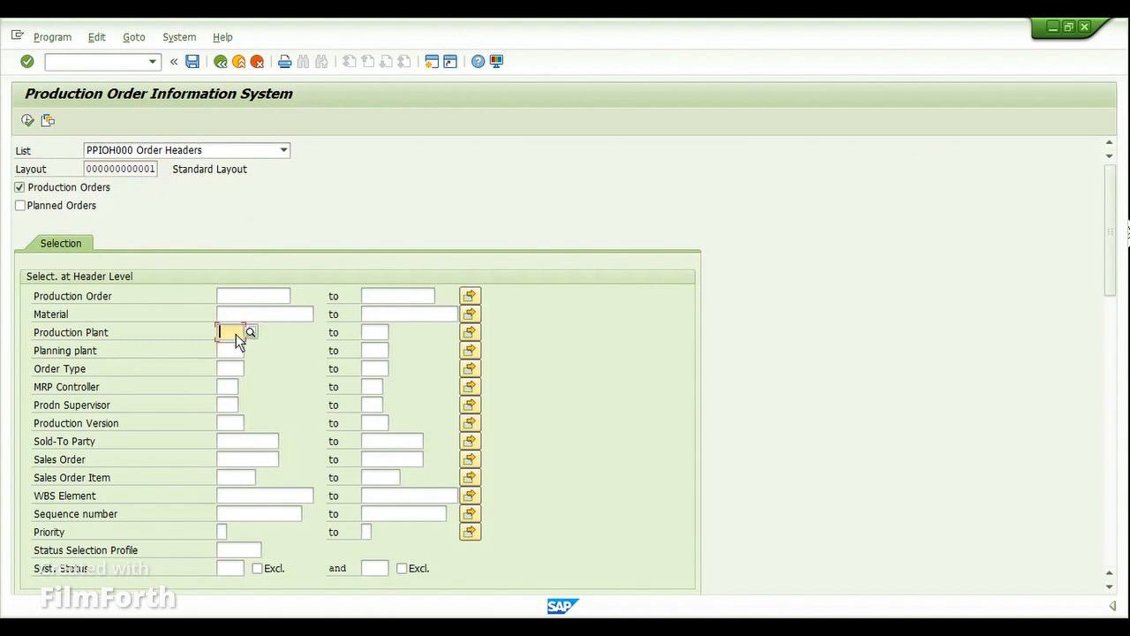
type("1000")
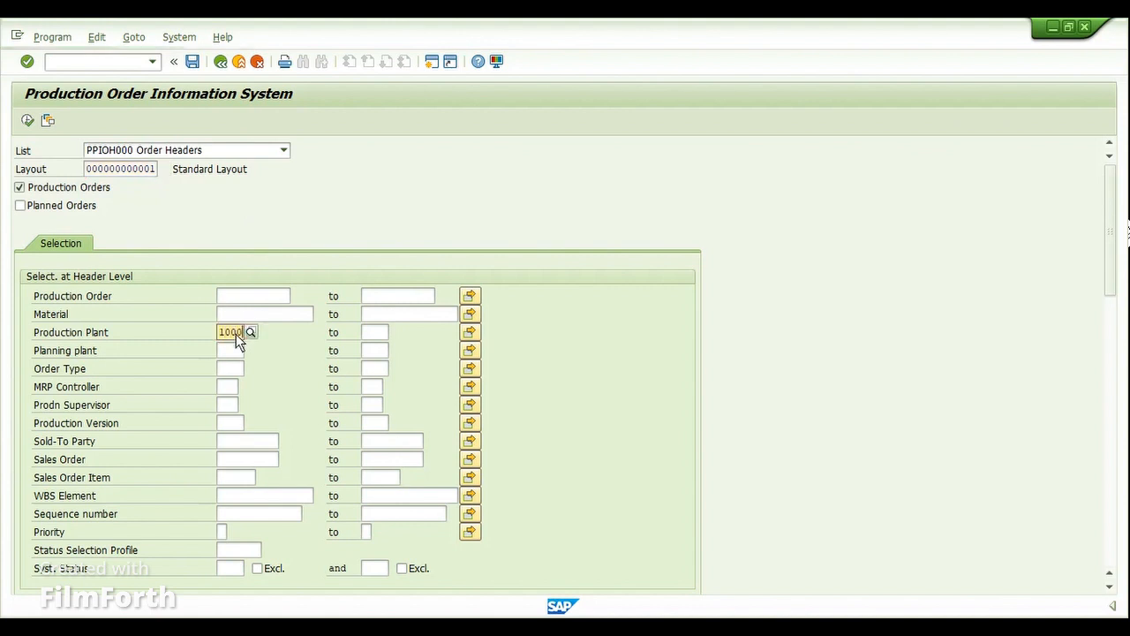
left_click(250, 332)
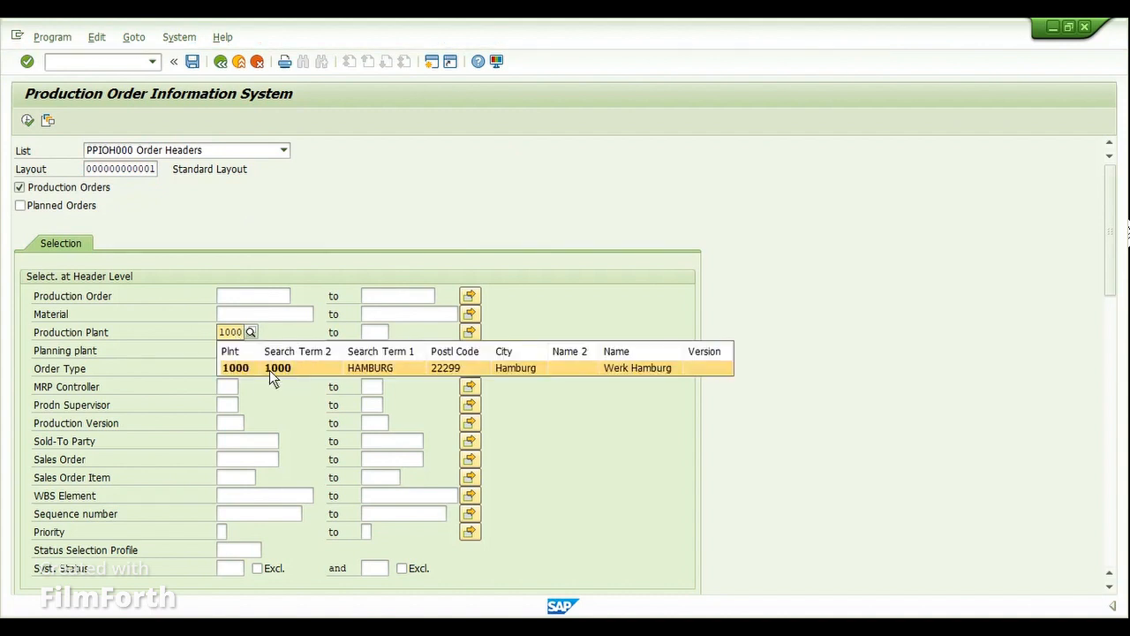
left_click(241, 372)
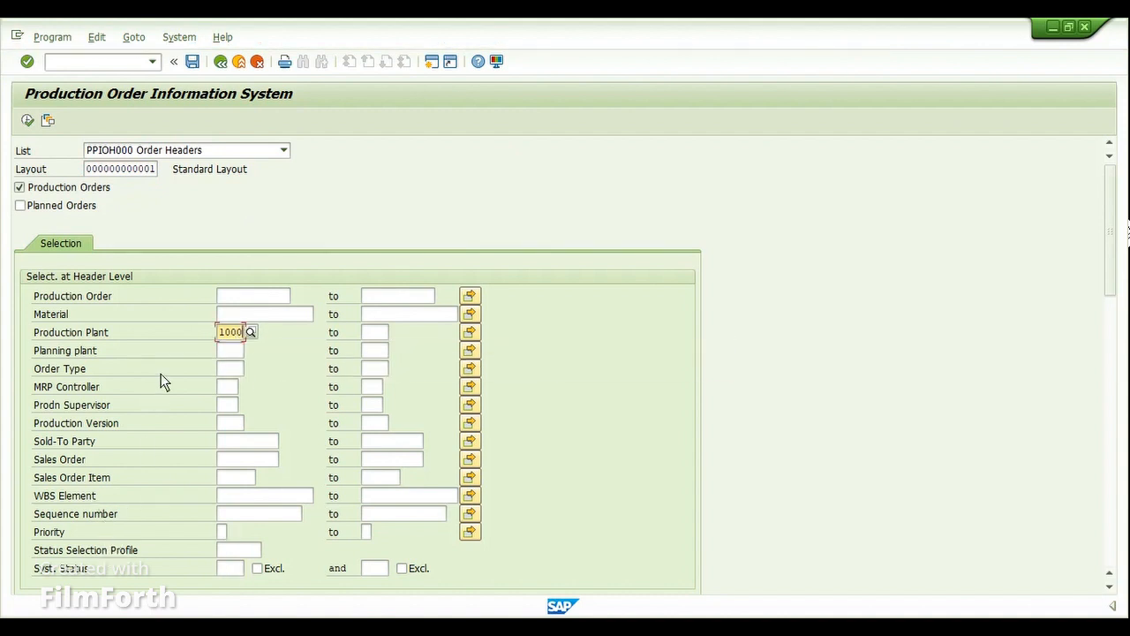
left_click(226, 369)
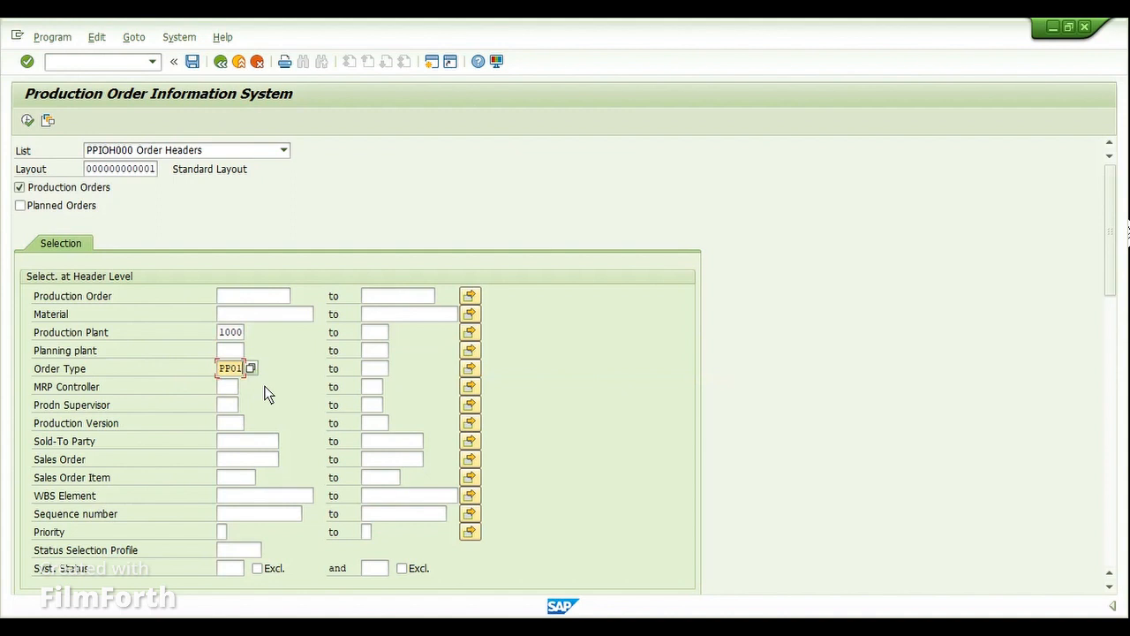
- Set the header-level system status to REL (Released) from the list of statuses and run the order headers report
left_click(240, 568)
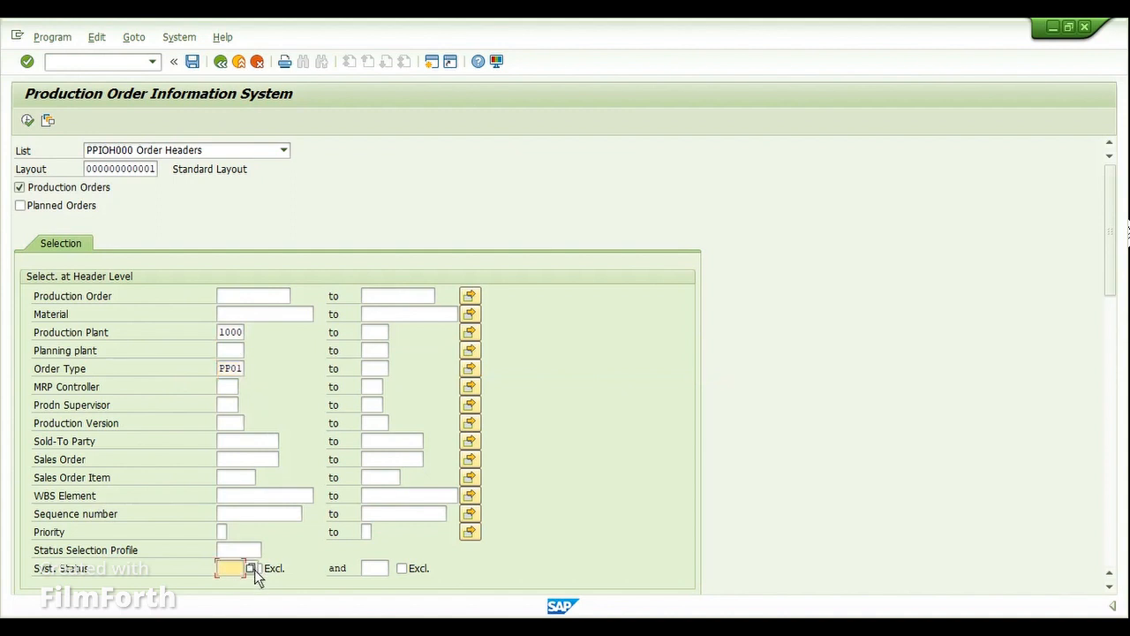
left_click(253, 570)
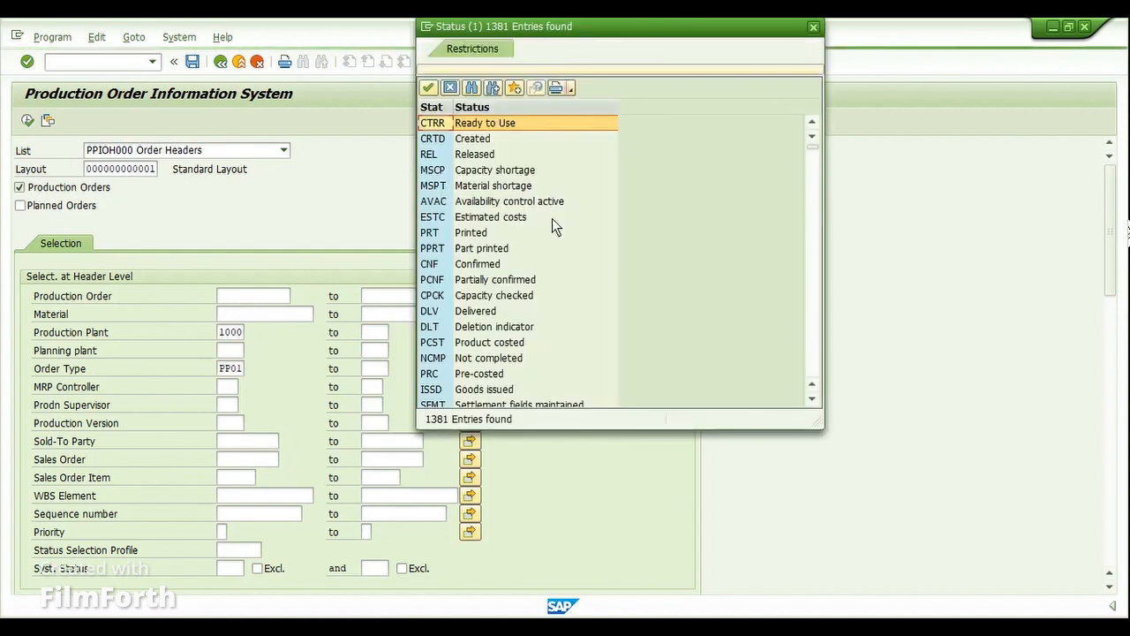
left_click(449, 141)
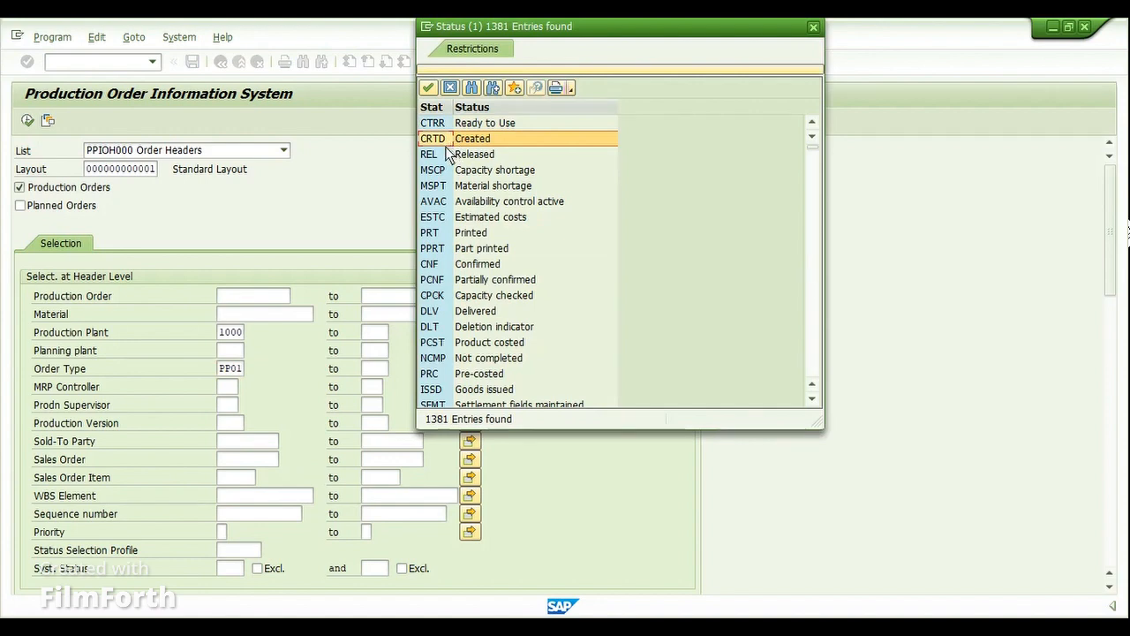
left_click(447, 156)
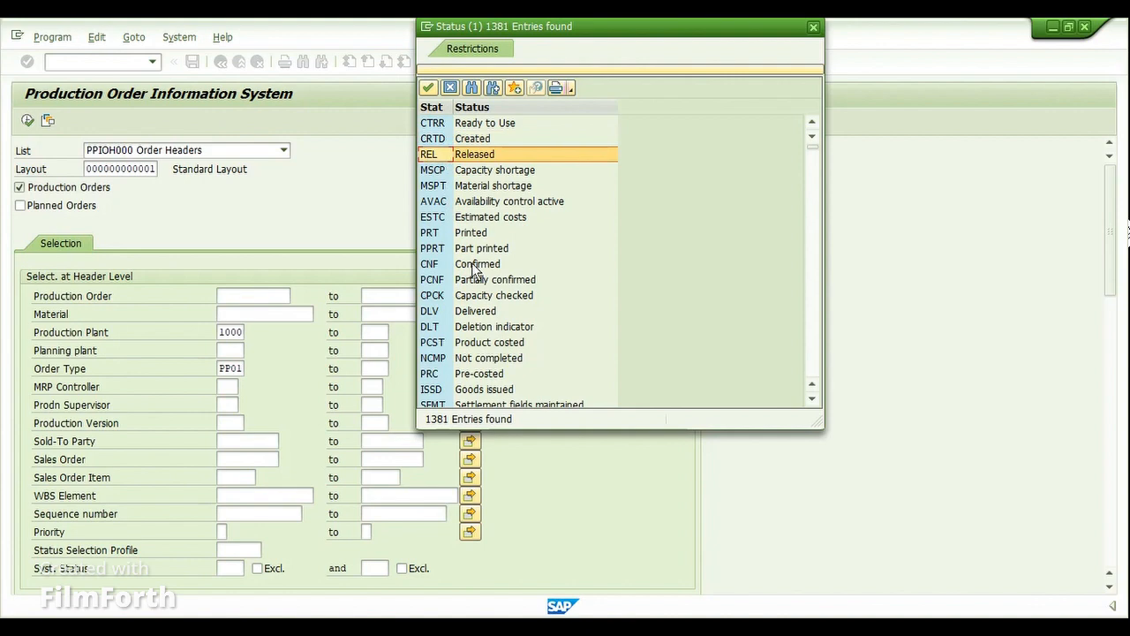
left_click(473, 265)
left_click(485, 281)
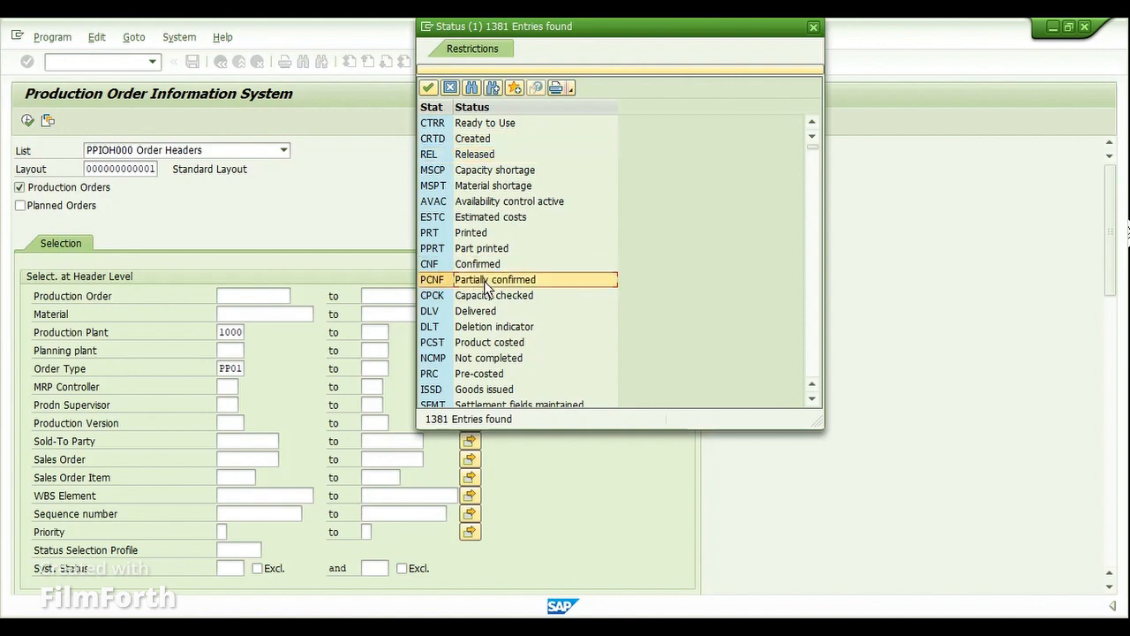
left_click(440, 265)
left_click(442, 280)
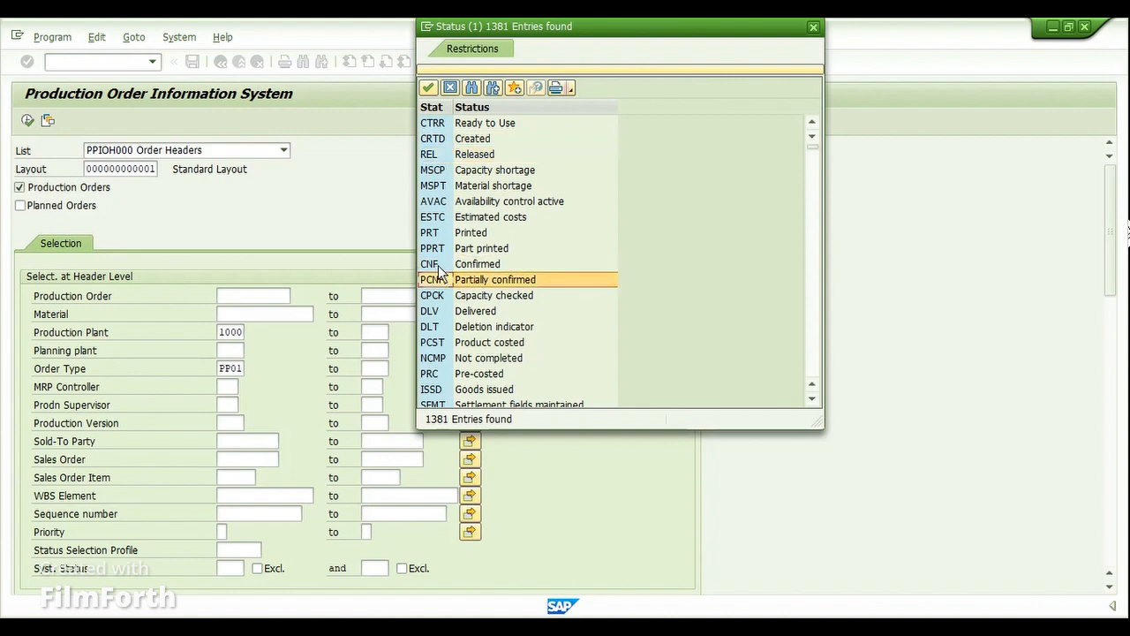
left_click(439, 265)
left_click(442, 279)
left_click(444, 267)
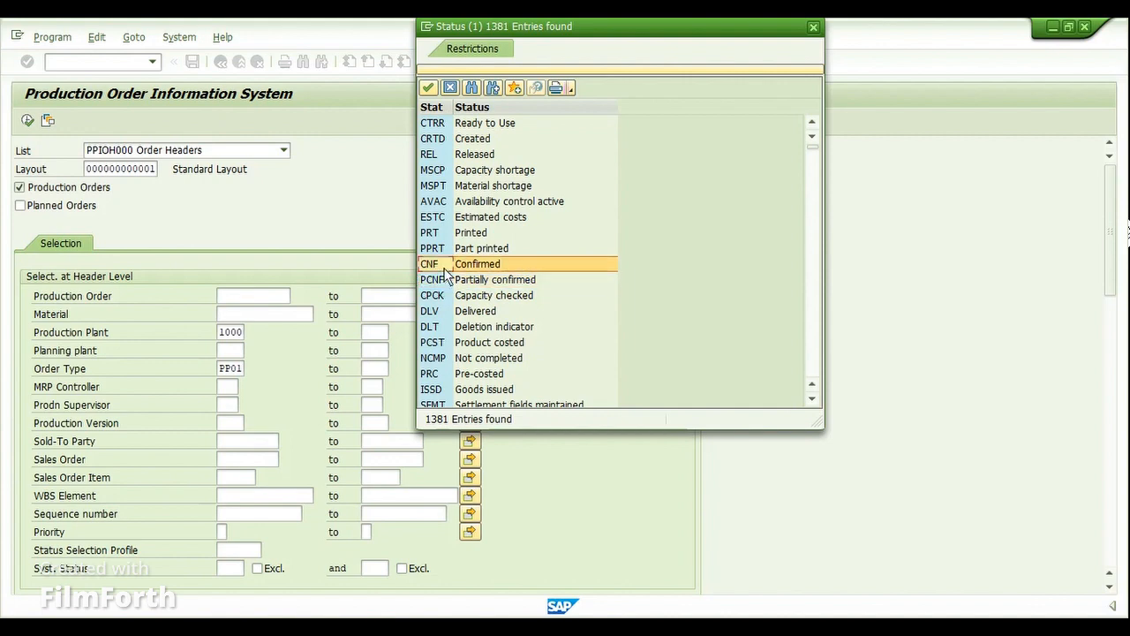
double_click(435, 155)
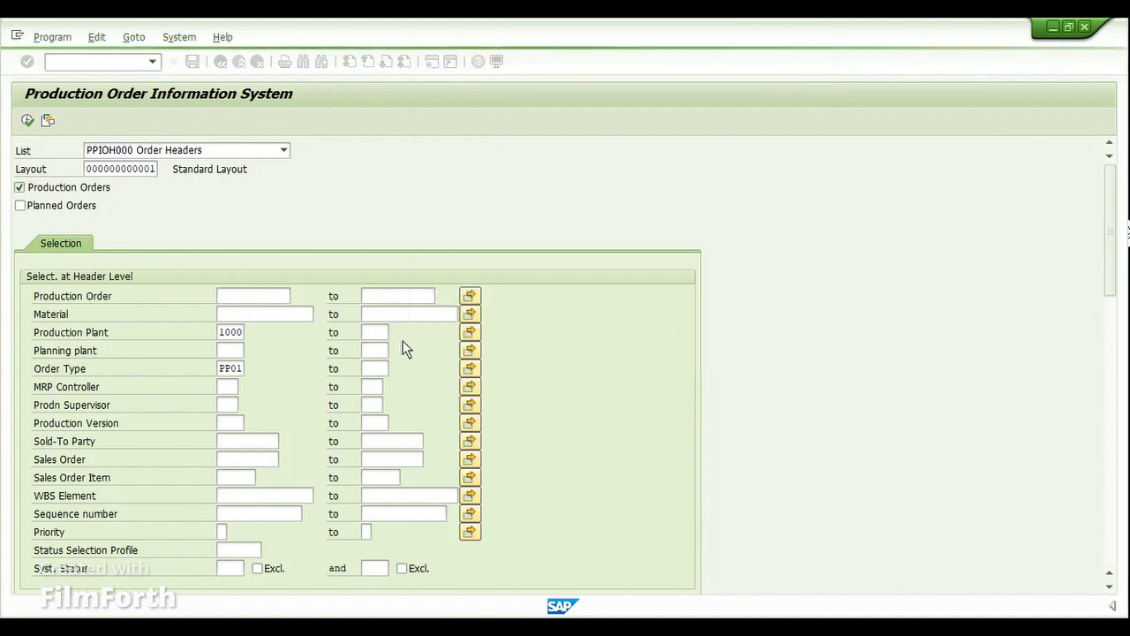
left_click(28, 121)
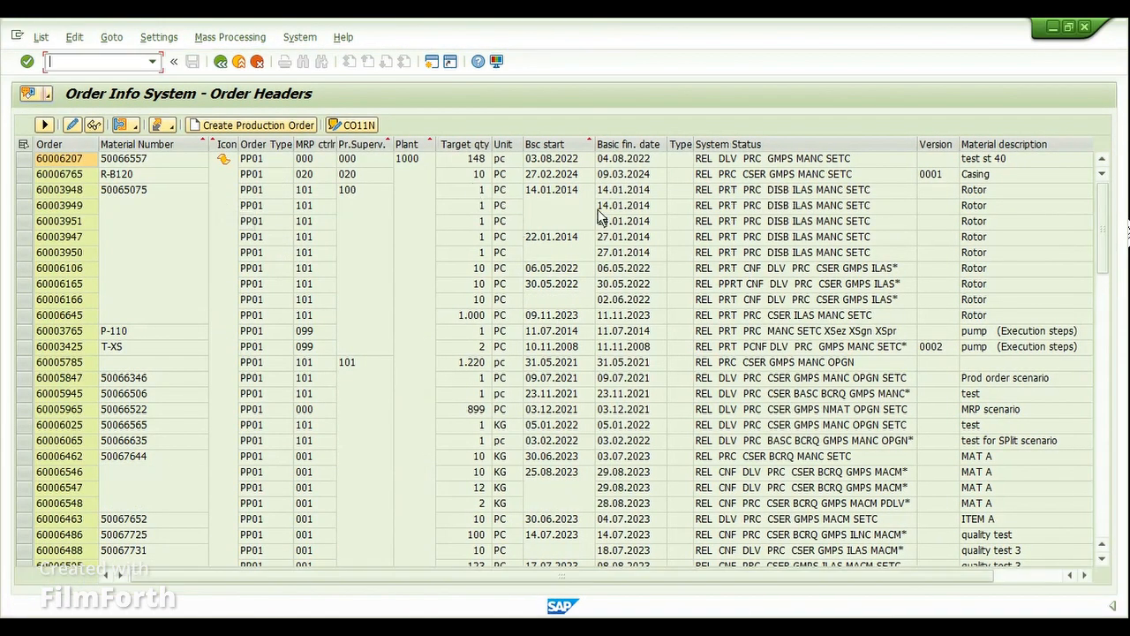
- Examine the System Status column and the status codes of the released Rotor orders, including the one starting 06.05.2022
left_click(729, 144)
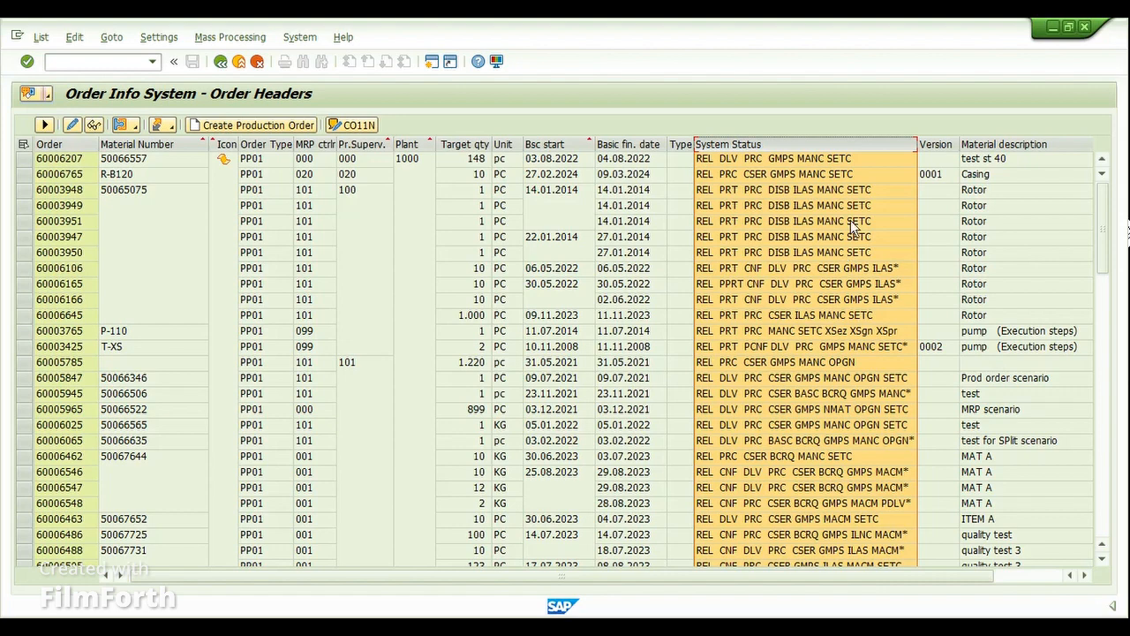
left_click(800, 208)
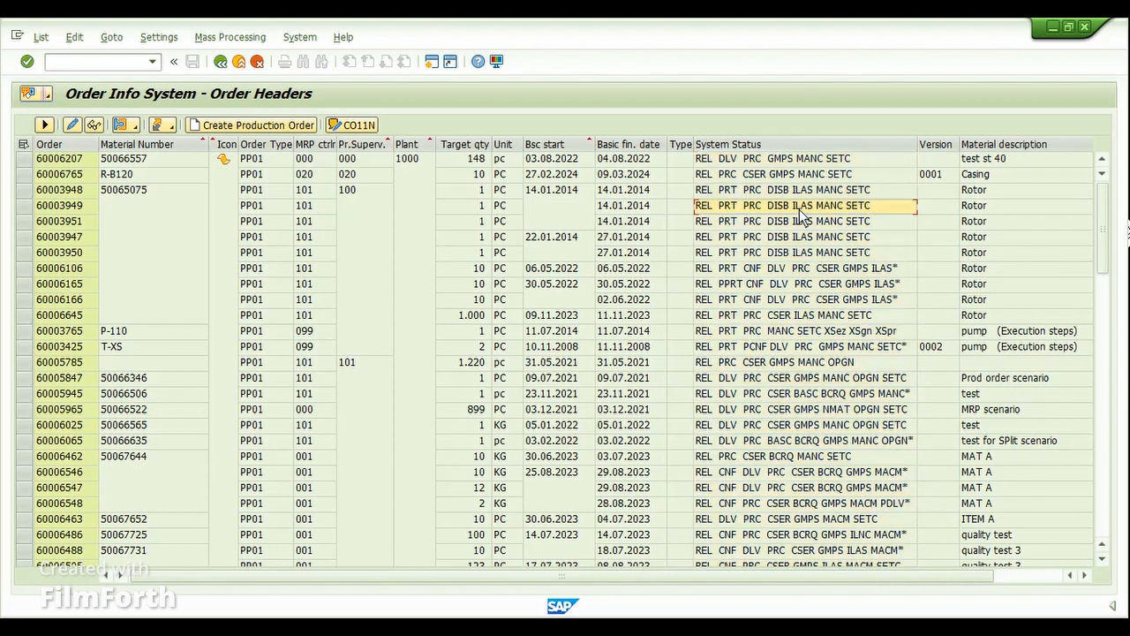
left_click(803, 271)
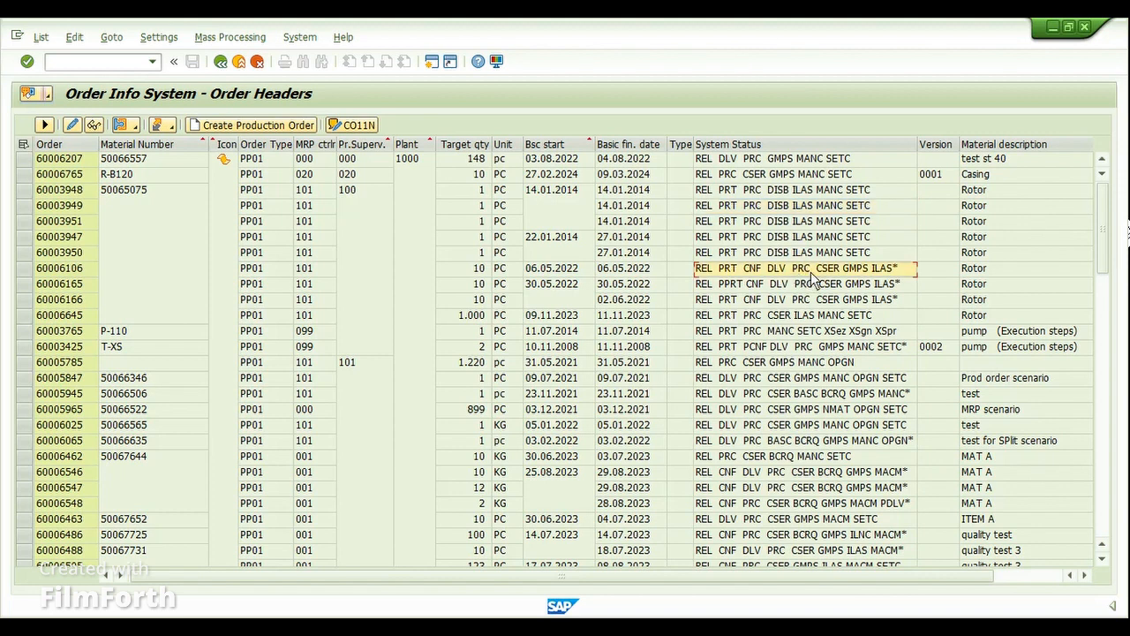
left_click(24, 269)
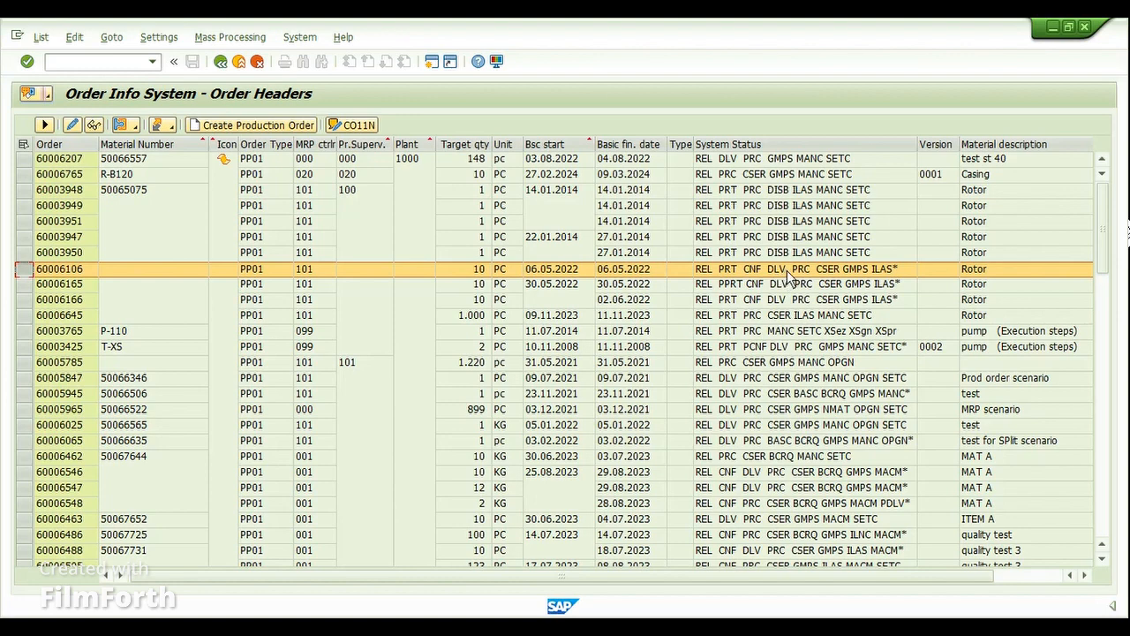
- Open the Rotor order starting 06.05.2022, check its total and delivered quantities and its status line, and return to the list
left_click(68, 270)
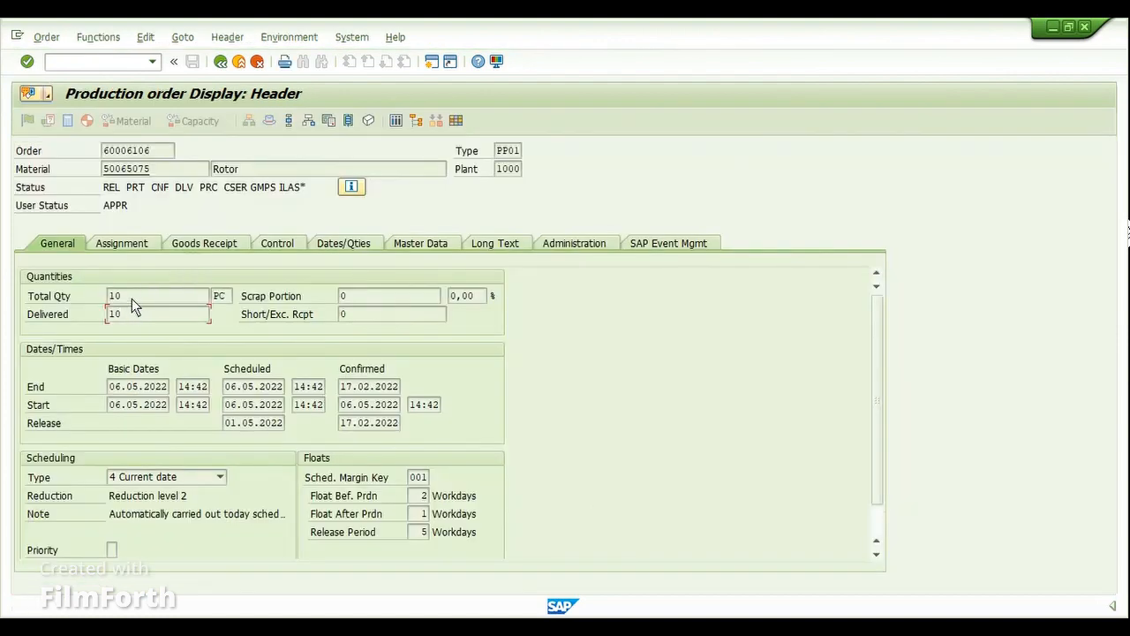
left_click(131, 298)
left_click(134, 311)
left_click_drag(193, 188, 174, 194)
left_click(174, 196)
left_click(220, 61)
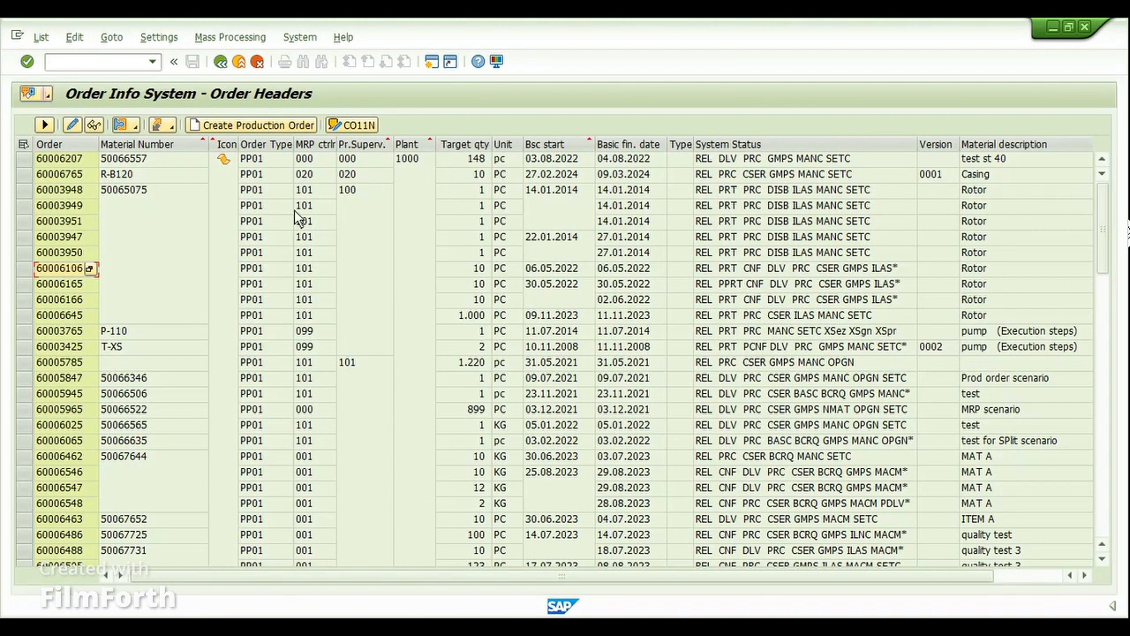
- Add DLV (Delivered) as the second header-level system status, mark it as excluded, and rerun the order headers report
left_click(221, 63)
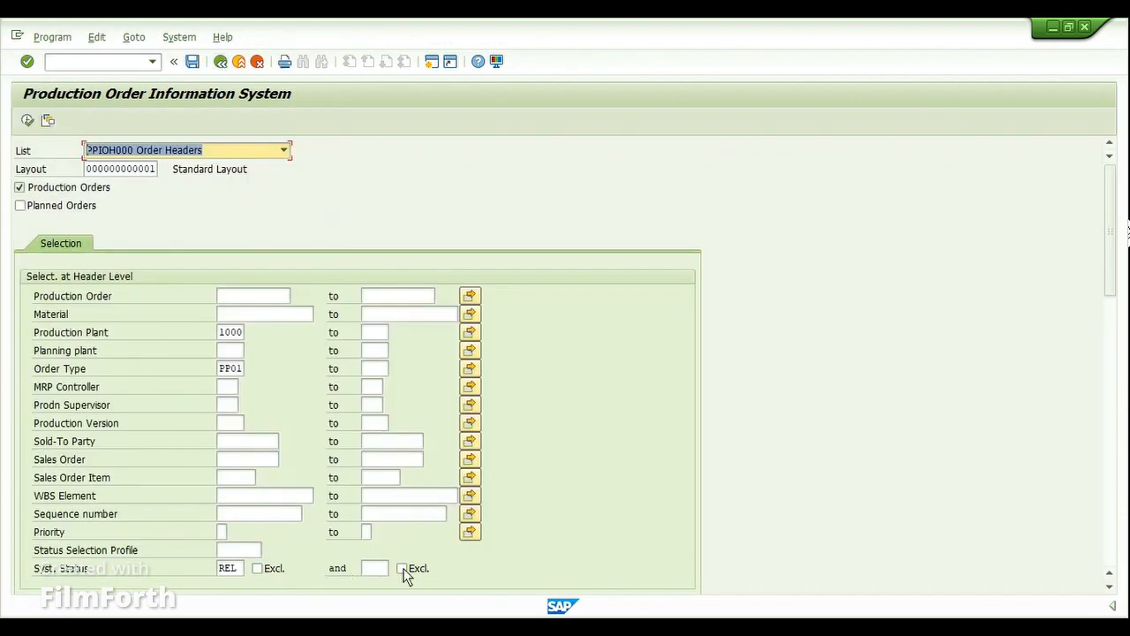
scroll(610, 524, "down", 1)
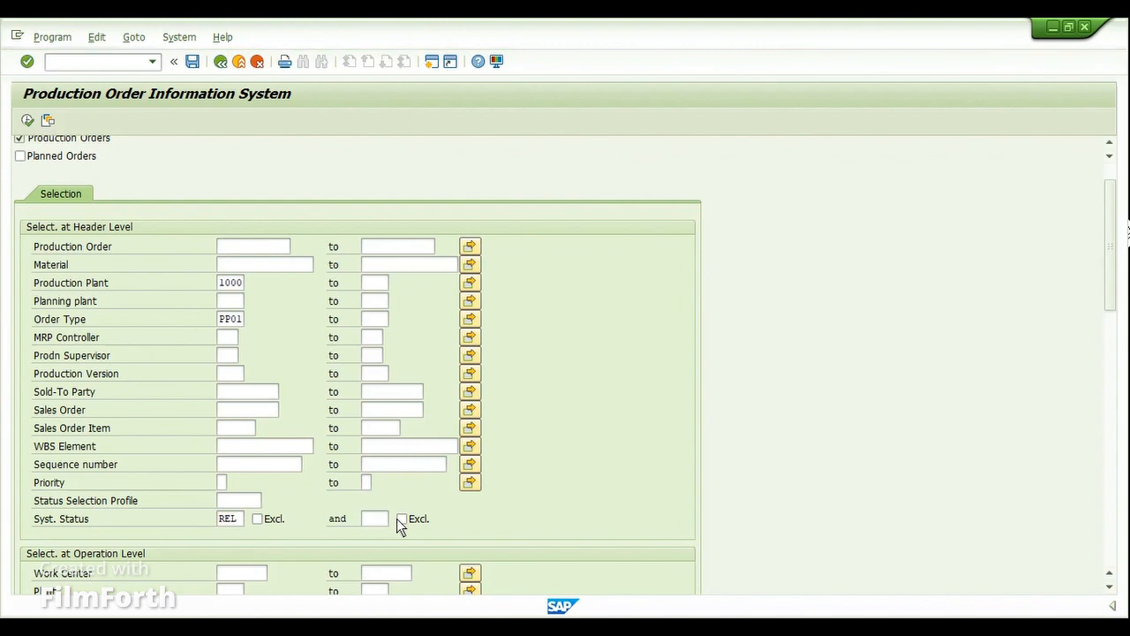
key("F4")
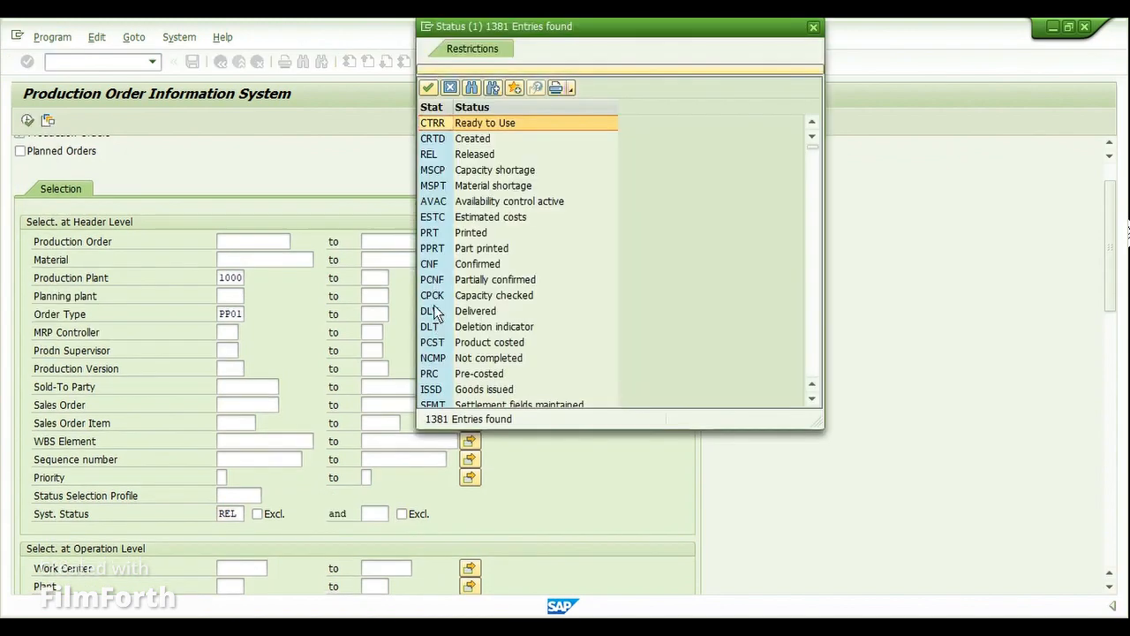
left_click(434, 313)
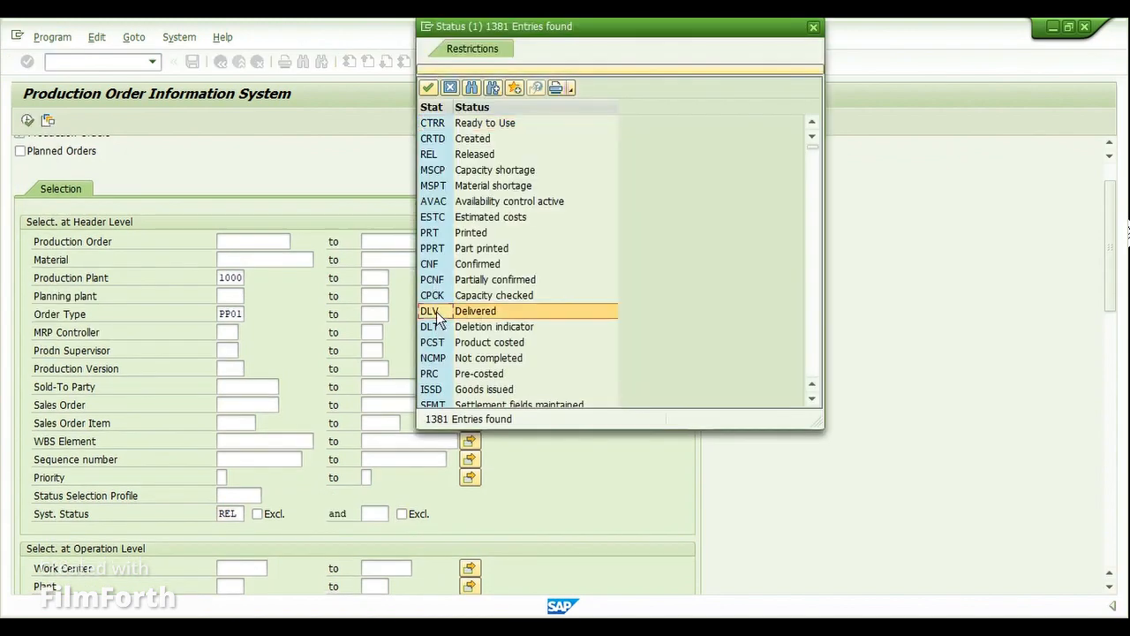
double_click(435, 314)
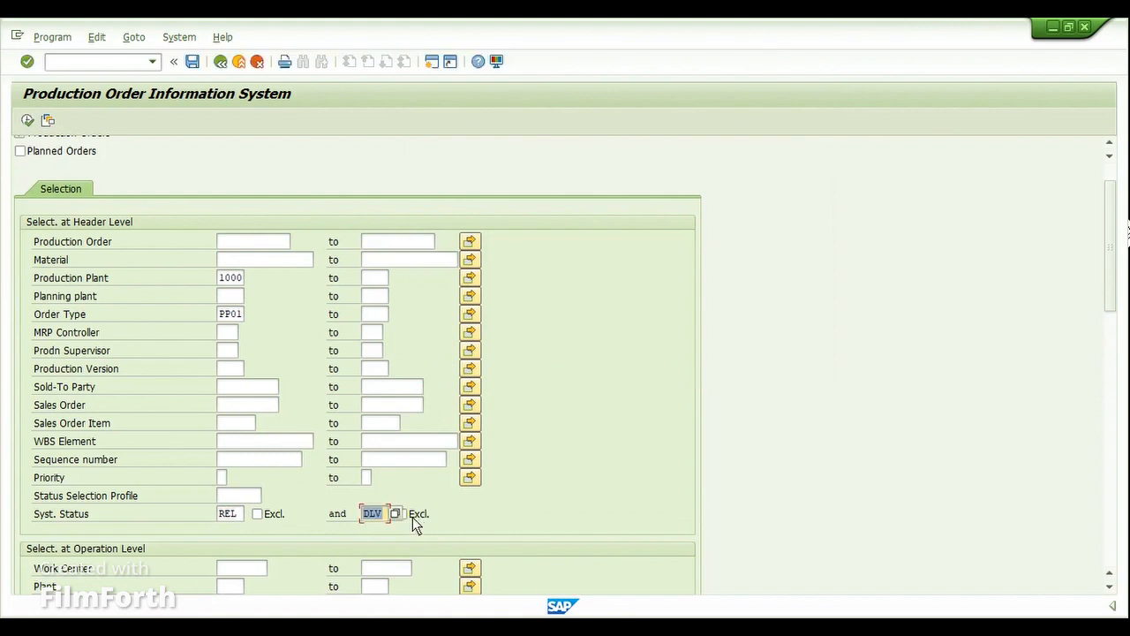
left_click(412, 517)
left_click(28, 120)
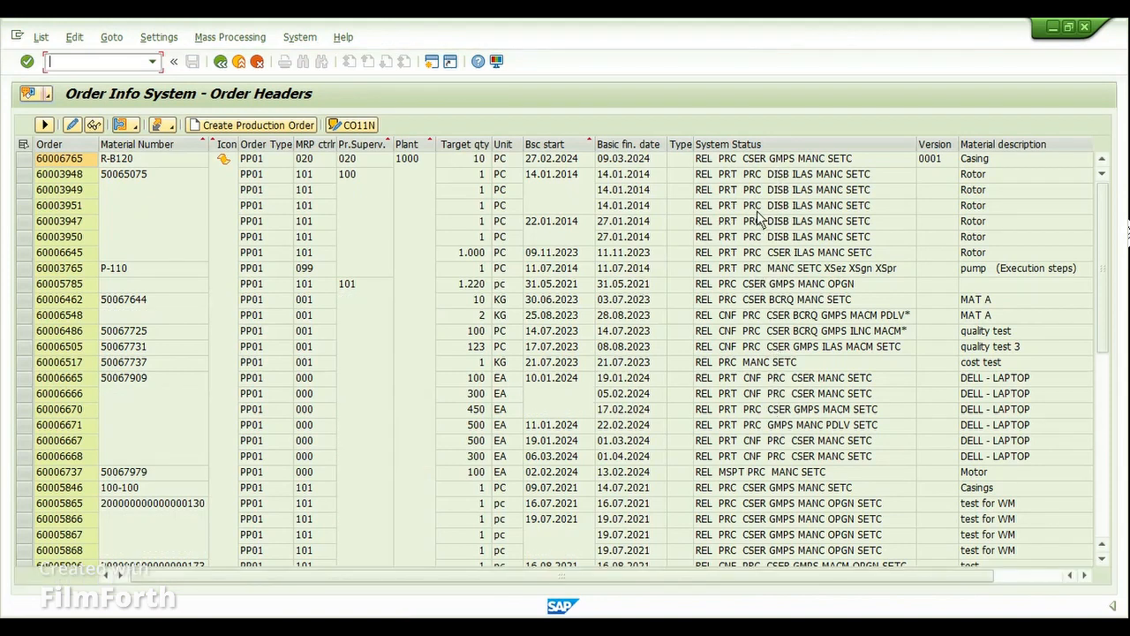
- Check the system status of the orders throughout the filtered list and review its remaining columns
left_click(719, 191)
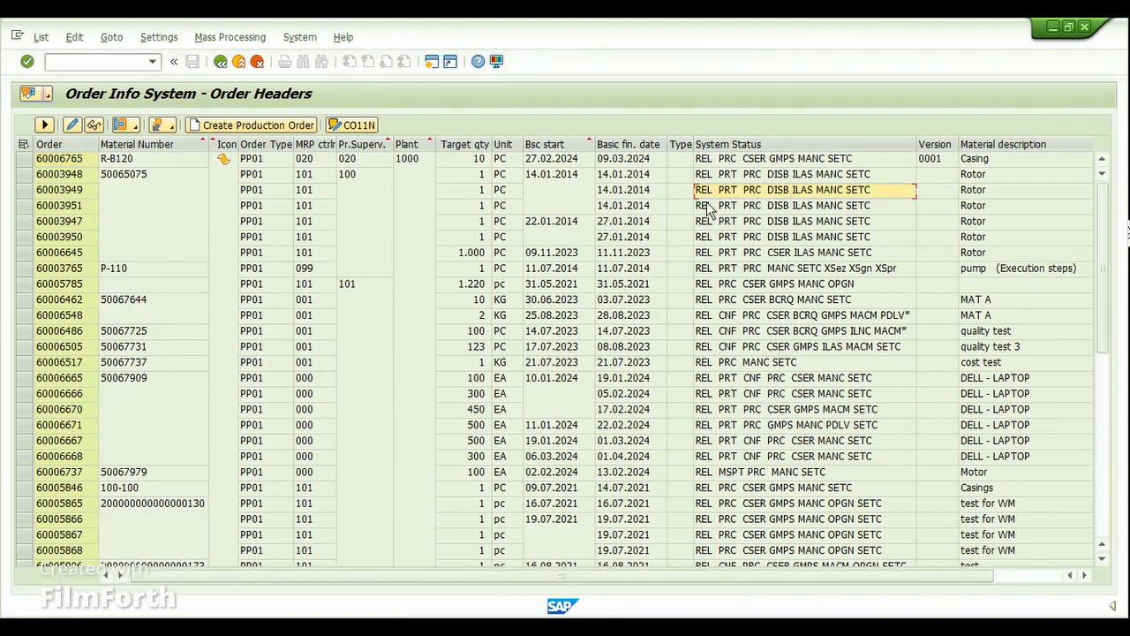
scroll(789, 451, "down", 8)
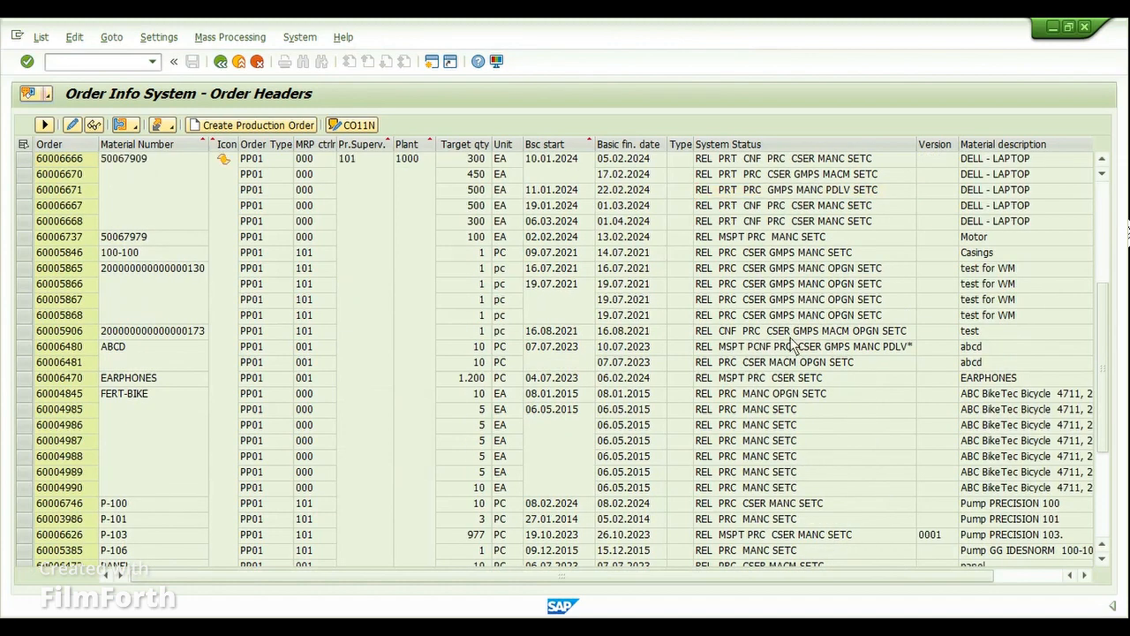
scroll(821, 450, "down", 1)
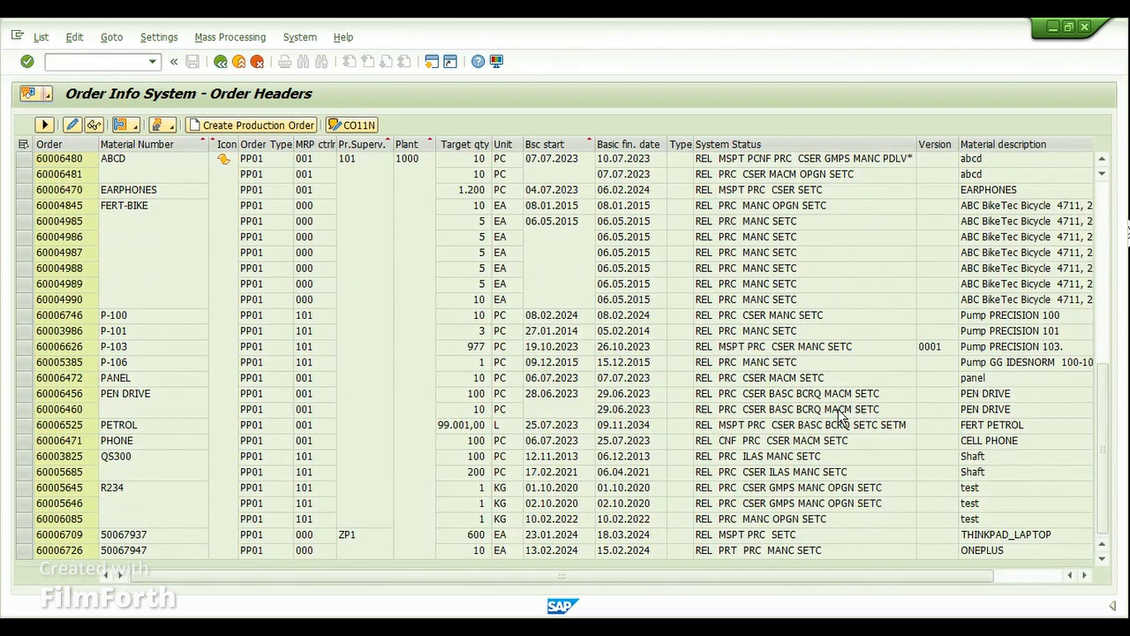
left_click(757, 441)
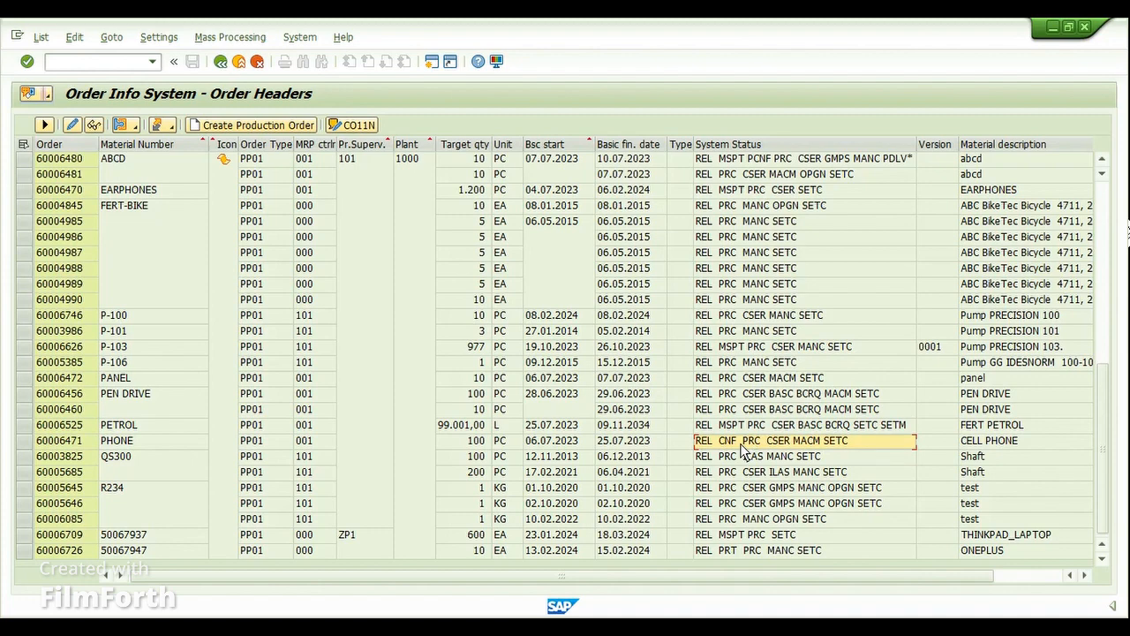
scroll(742, 450, "up", 6)
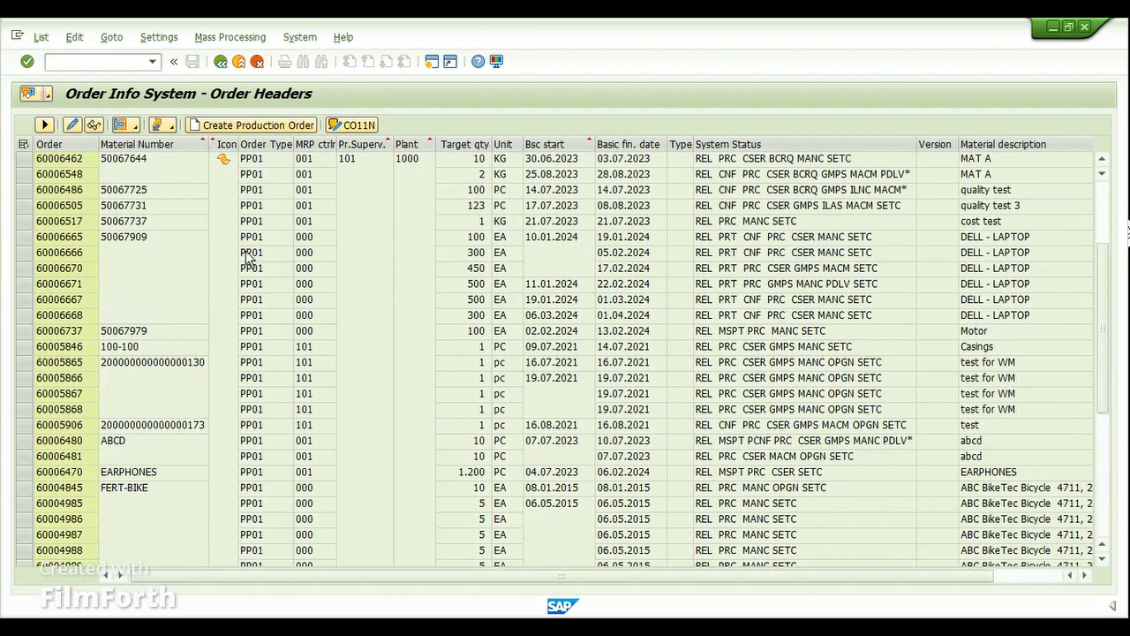
left_click(23, 222)
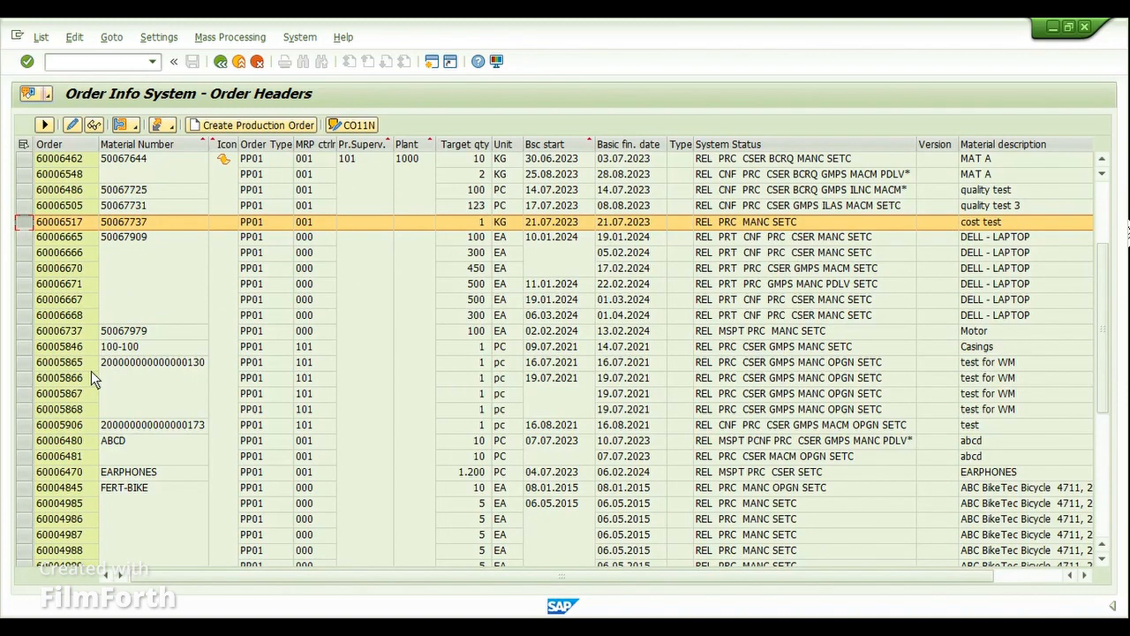
left_click(24, 363)
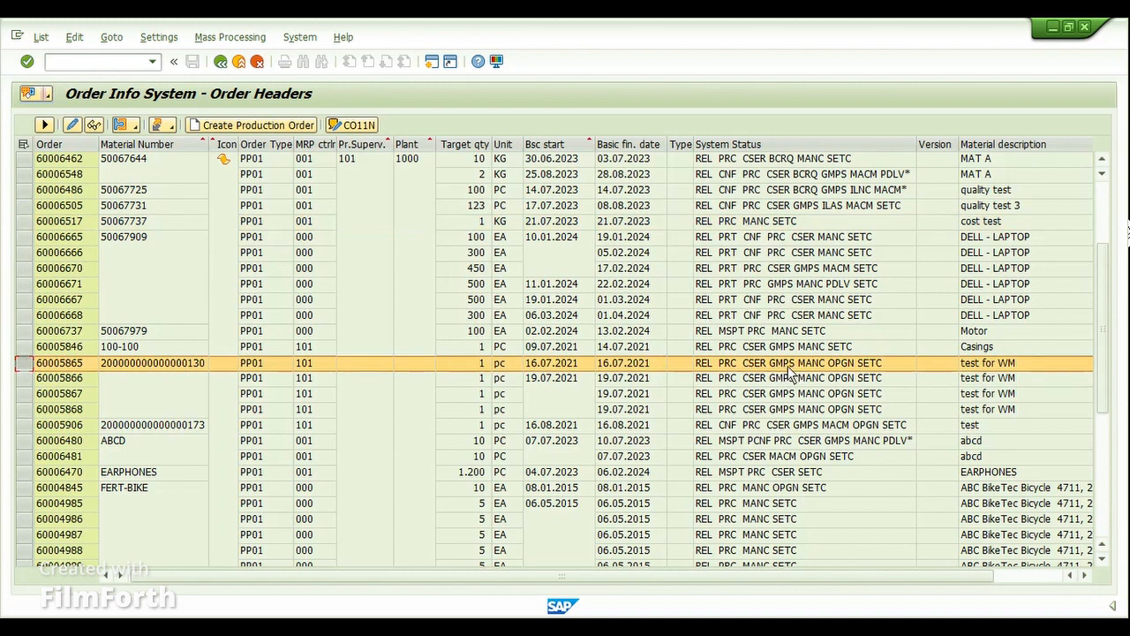
scroll(790, 374, "up", 3)
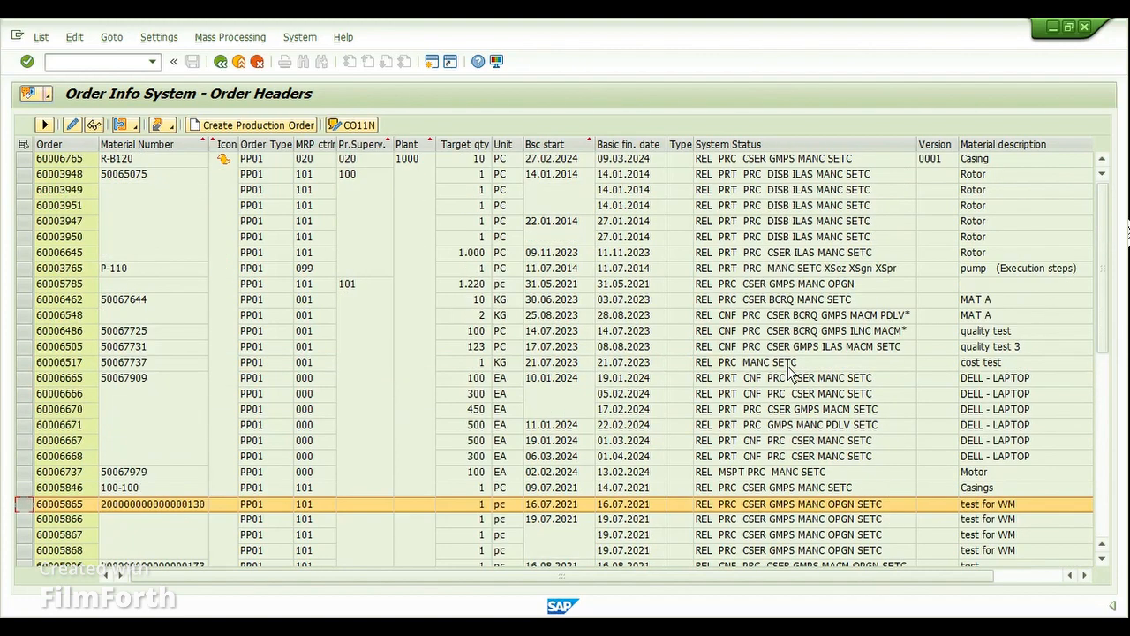
left_click(1022, 578)
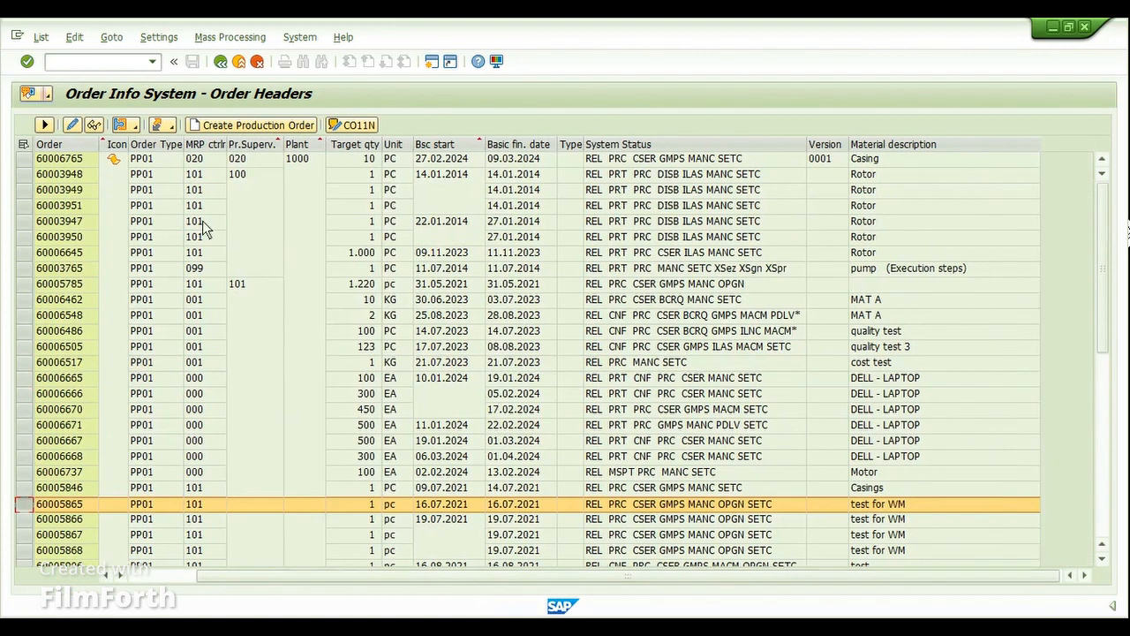
left_click(162, 576)
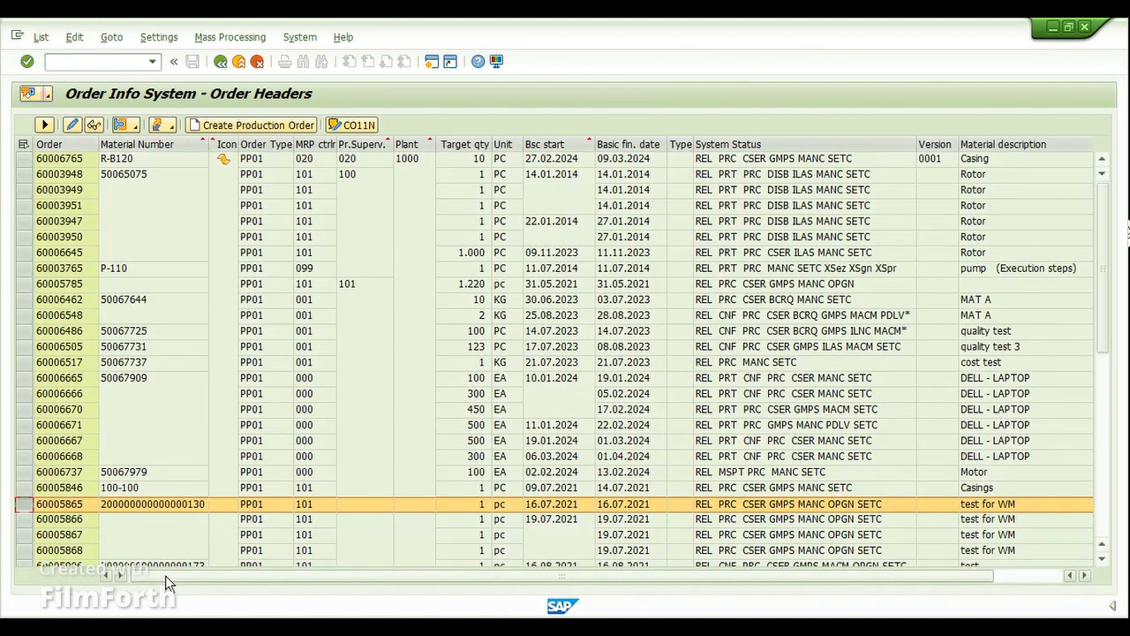
left_click_drag(75, 144, 740, 131)
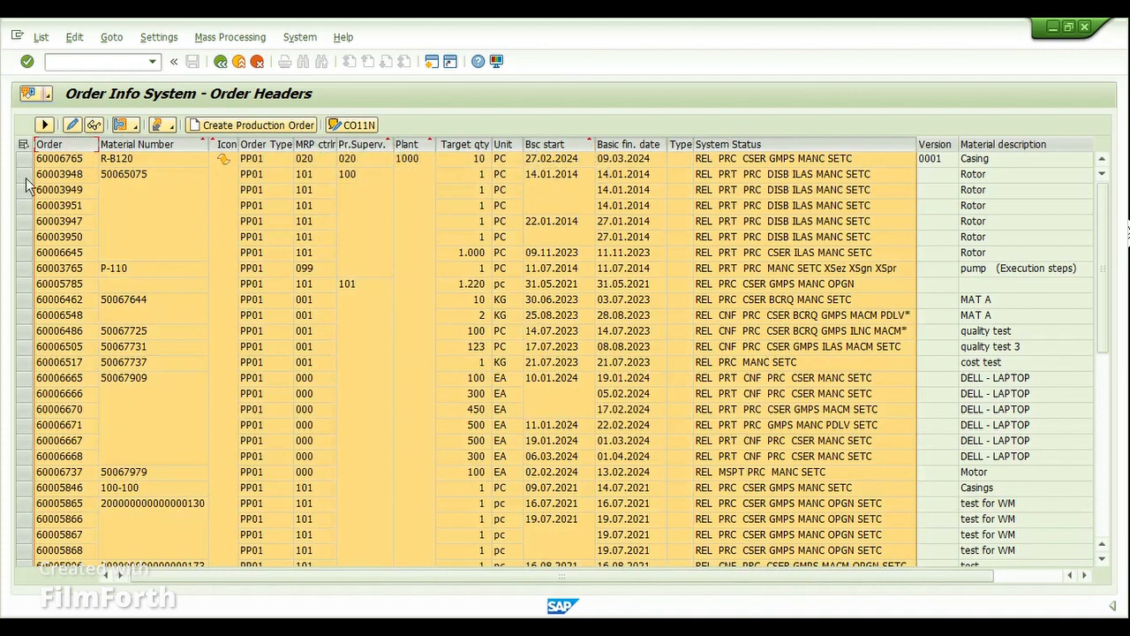
left_click(47, 125)
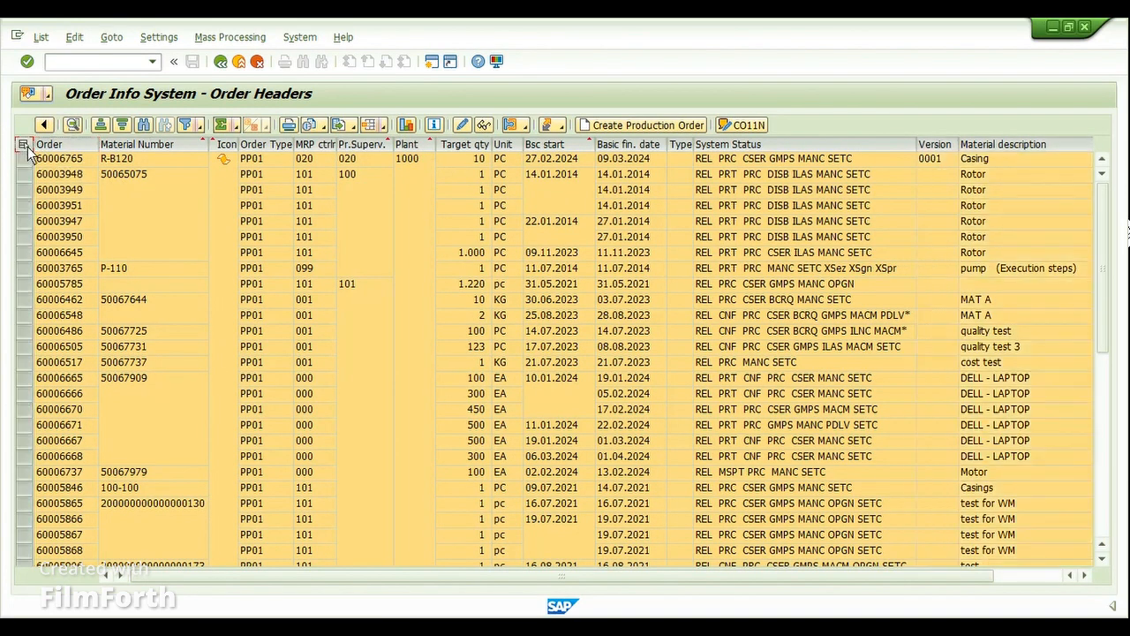
left_click(23, 145)
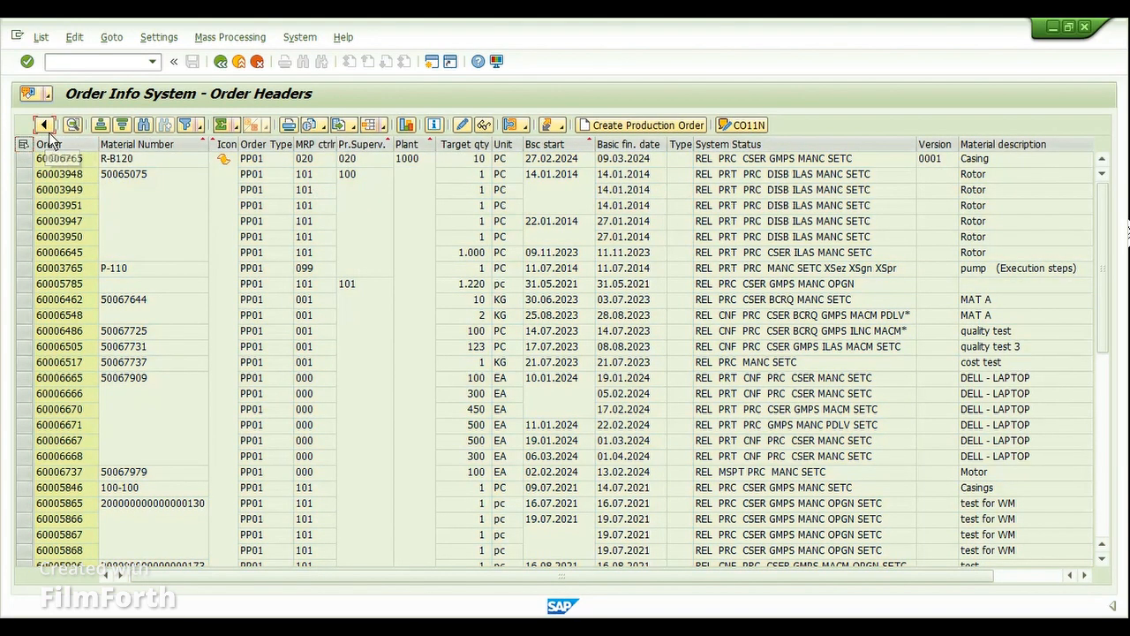
left_click(44, 124)
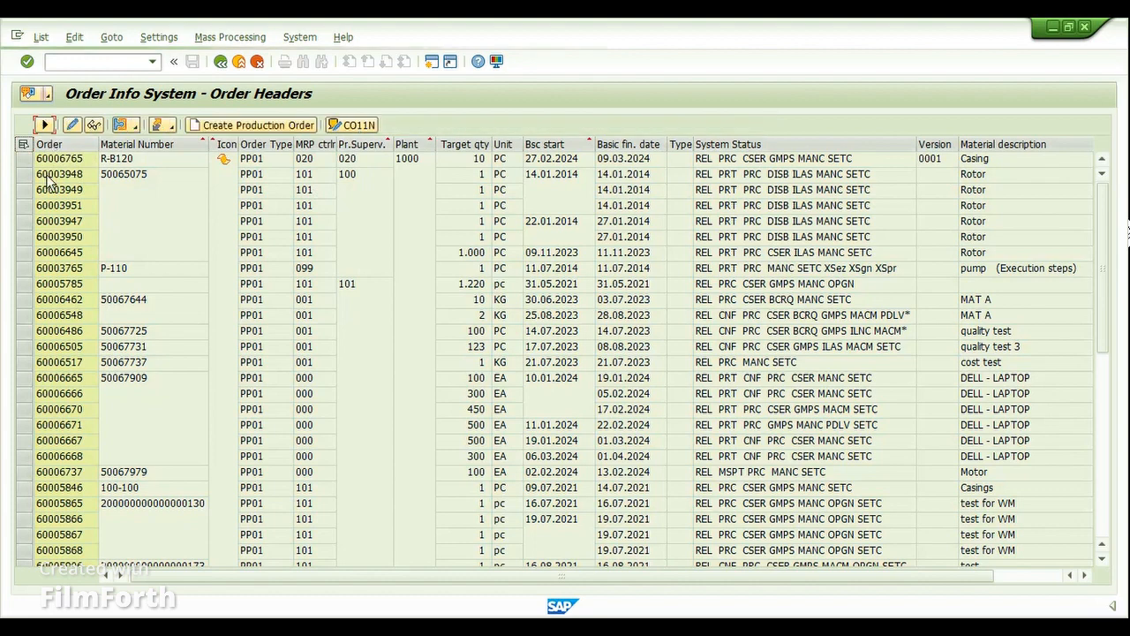
- Open the report's layout settings and remove the Categorie (Icon) column from the displayed columns
left_click(44, 125)
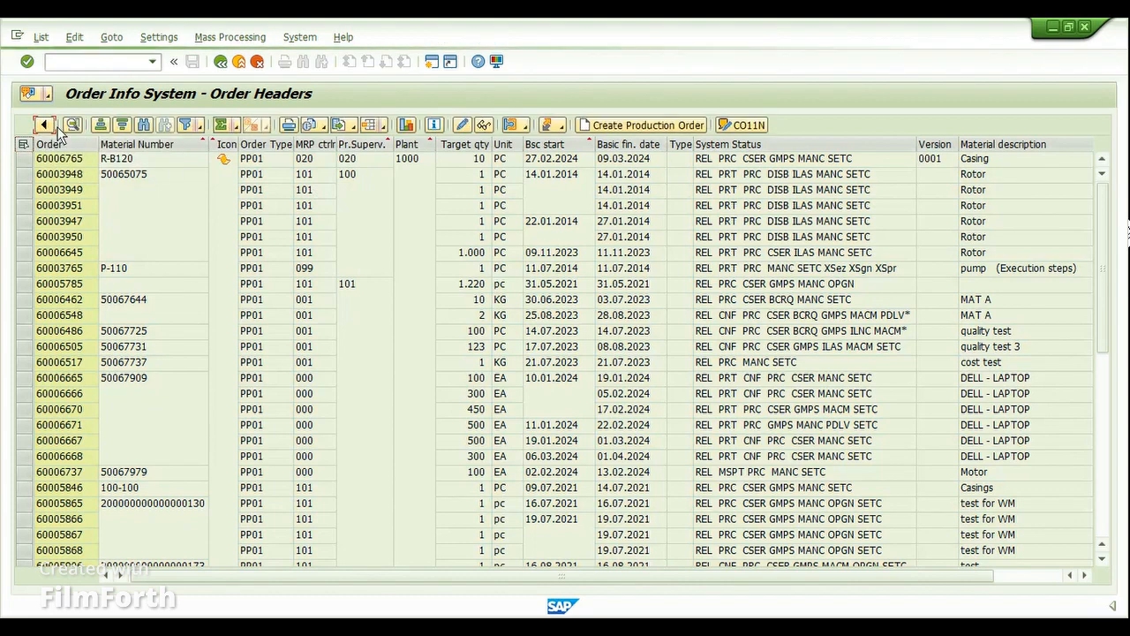
left_click(383, 125)
left_click(449, 164)
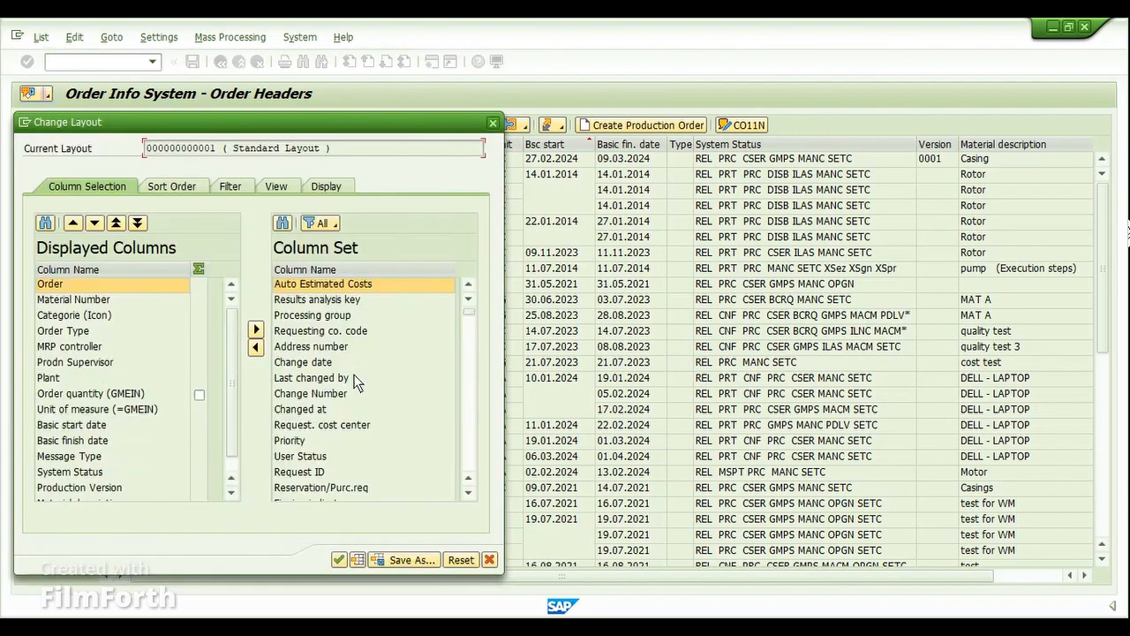
left_click(110, 346)
left_click(113, 316)
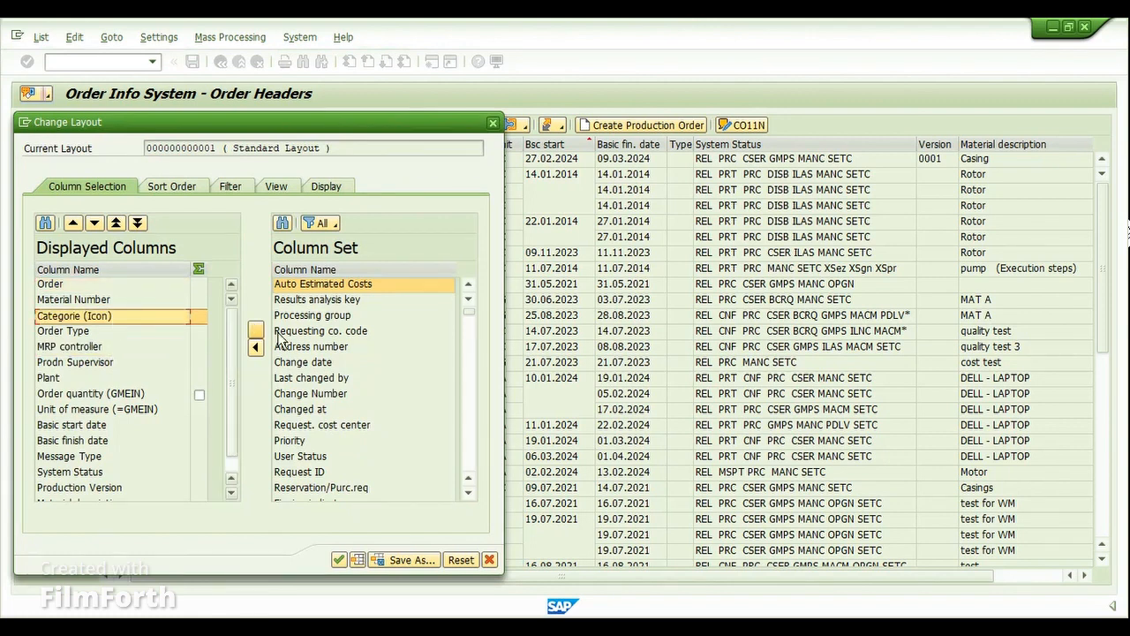
left_click(256, 330)
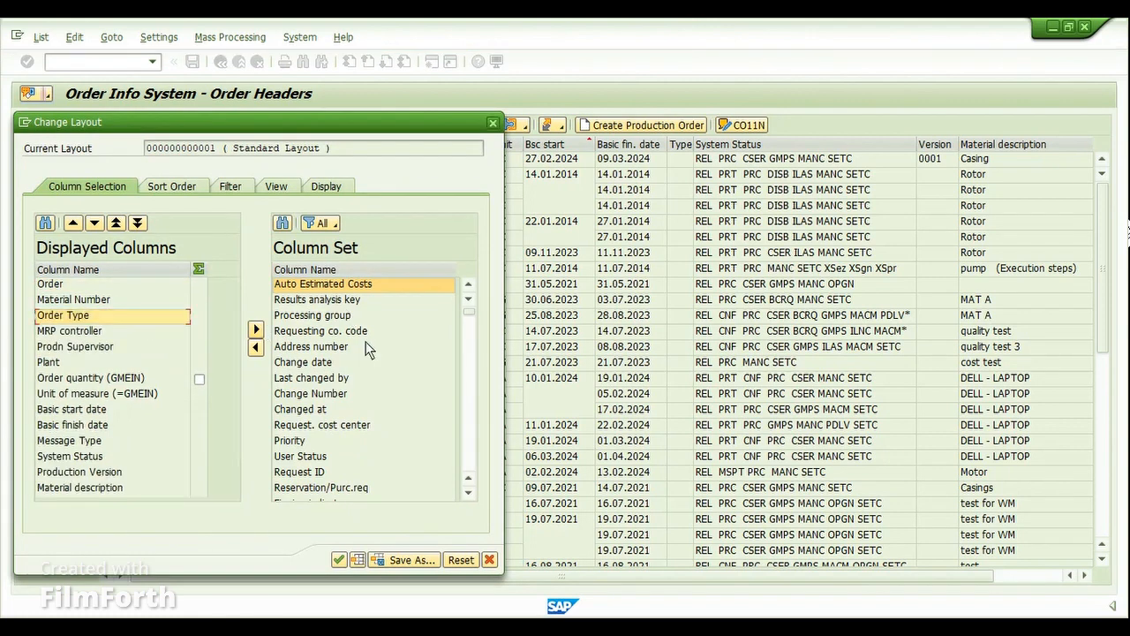
- Review the fields in the displayed columns list against those available in the column set
left_click(103, 270)
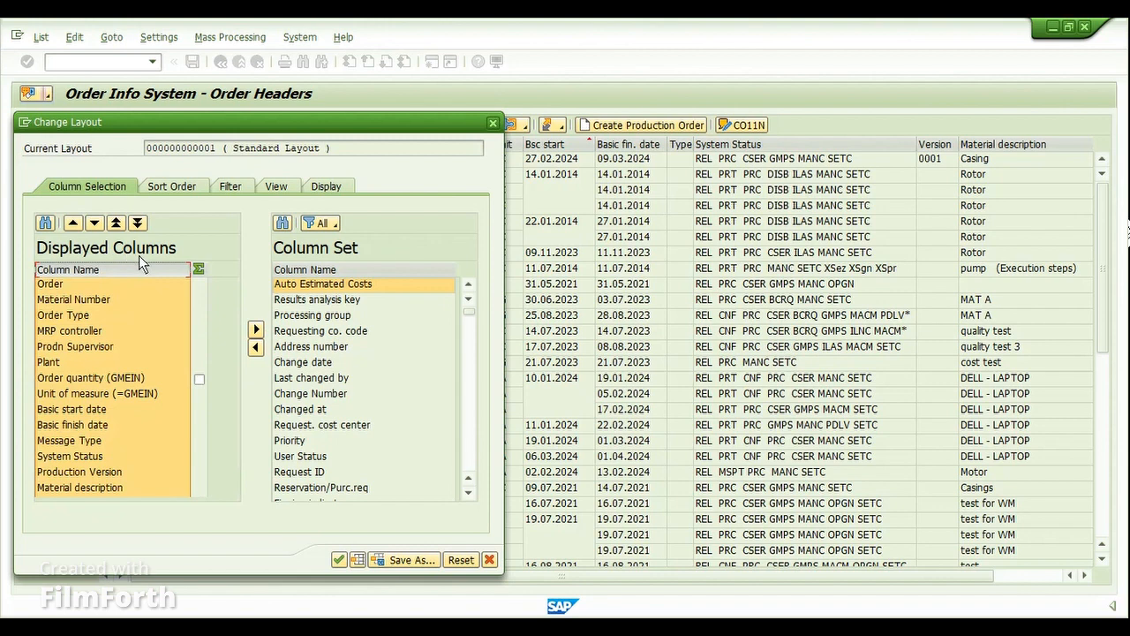
left_click(353, 378)
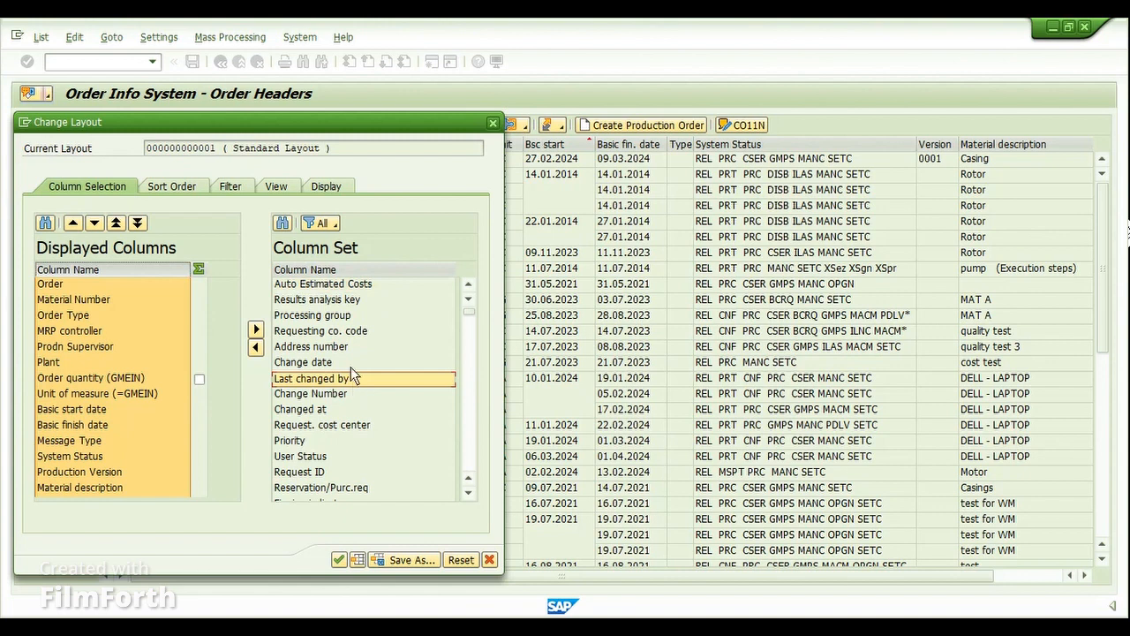
left_click(137, 344)
left_click(114, 439)
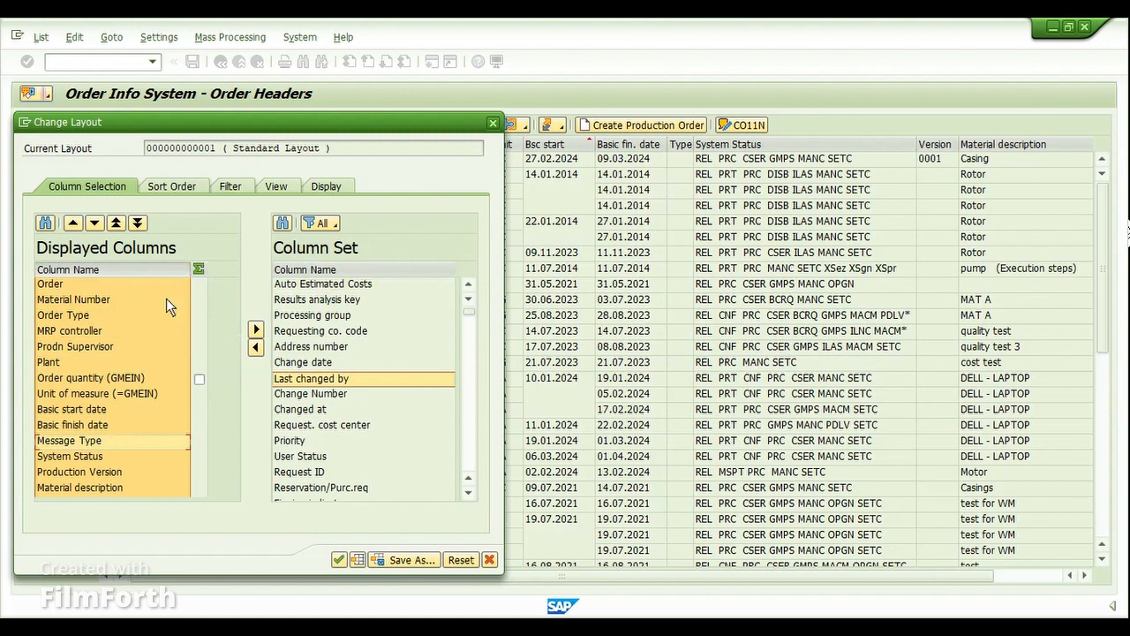
left_click(118, 284)
left_click(111, 335)
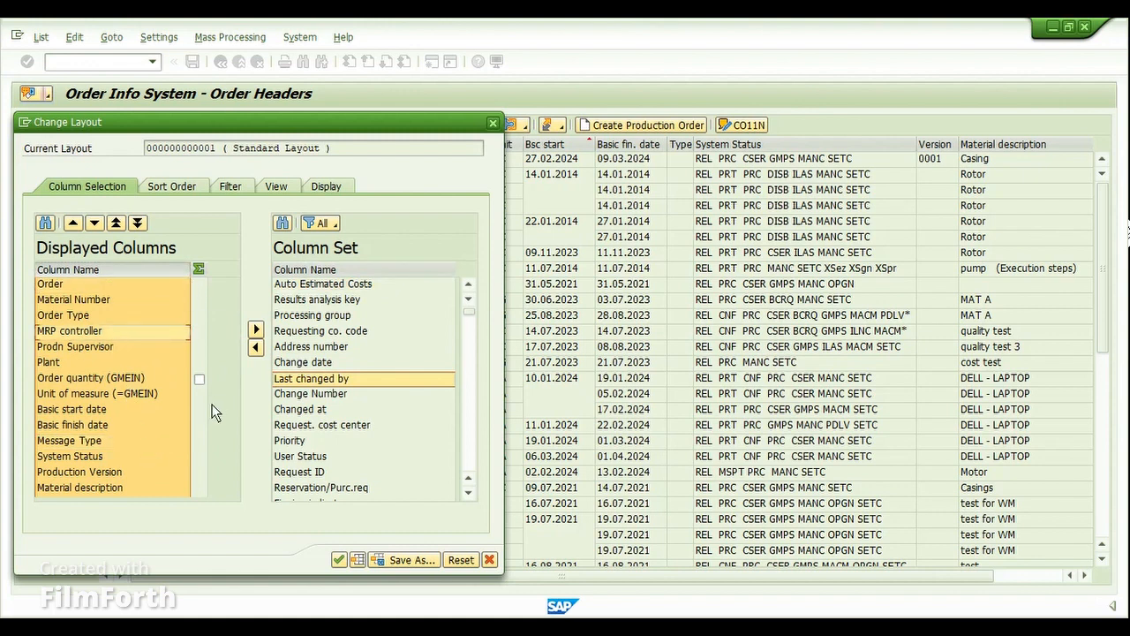
- Sort the available column set alphabetically by column name
left_click(325, 394)
left_click(313, 410)
left_click(347, 284)
left_click(346, 265)
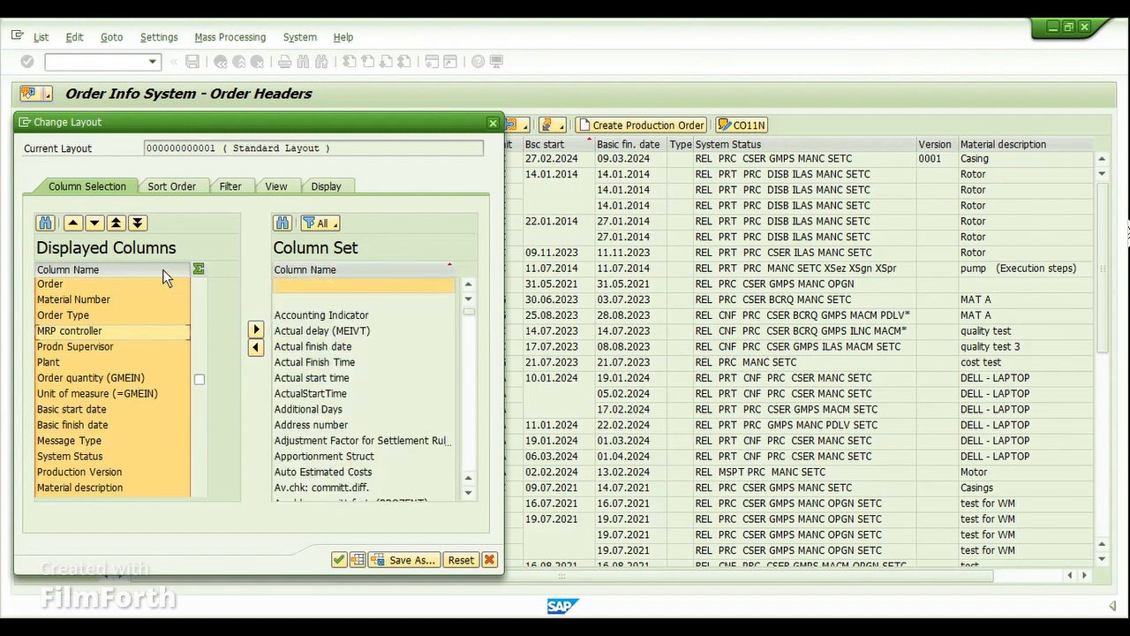
- Sort the displayed columns list in ascending order by column name
left_click(112, 302)
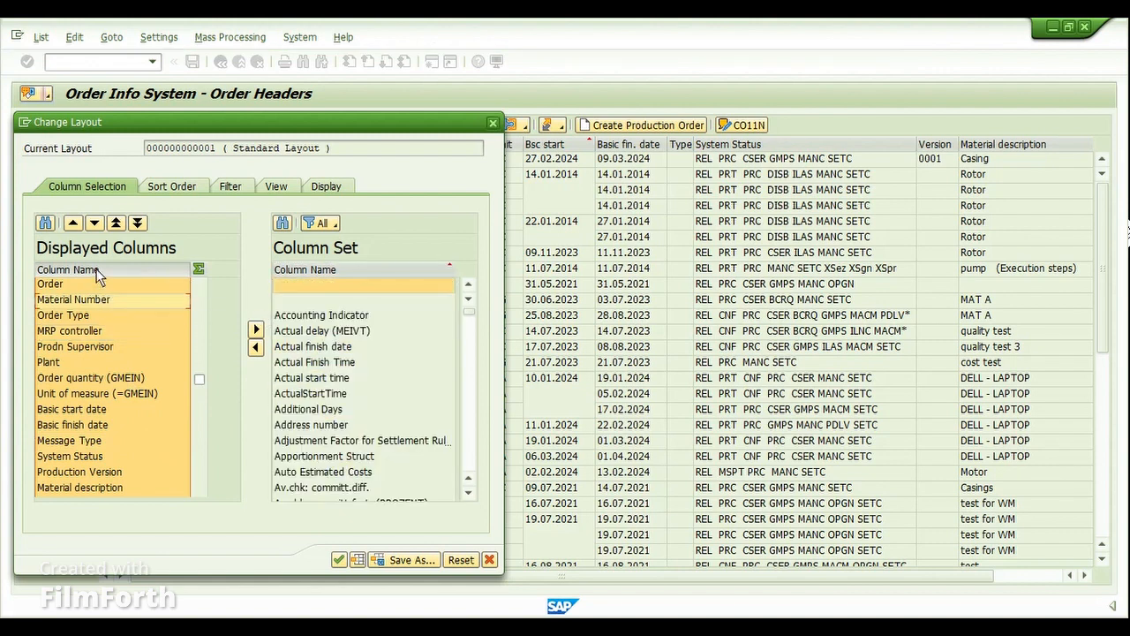
right_click(99, 275)
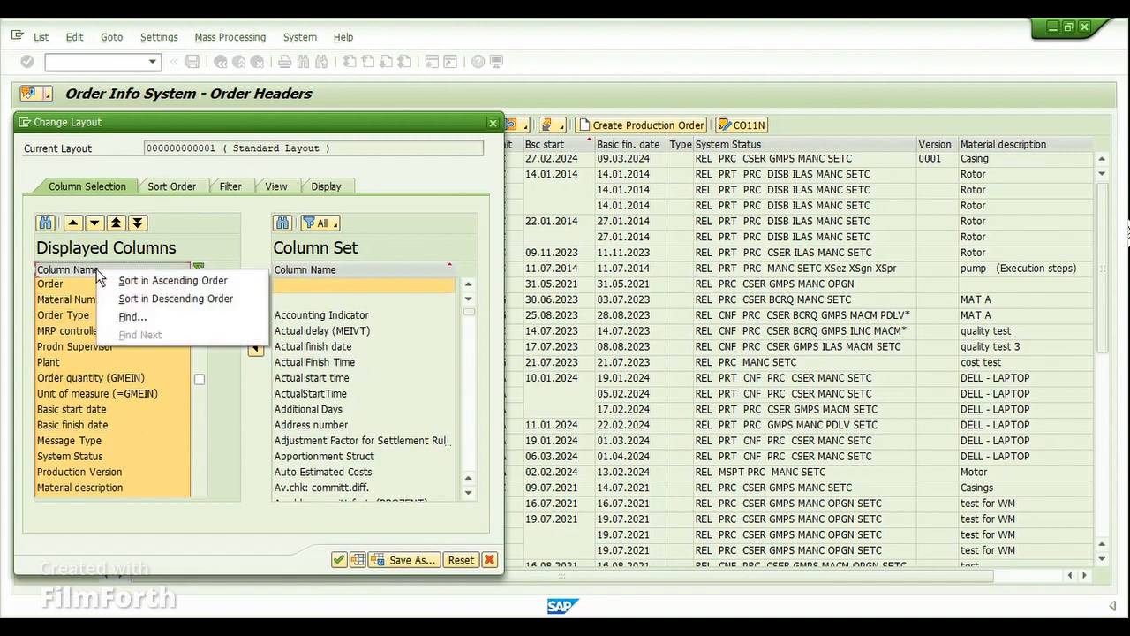
left_click(142, 279)
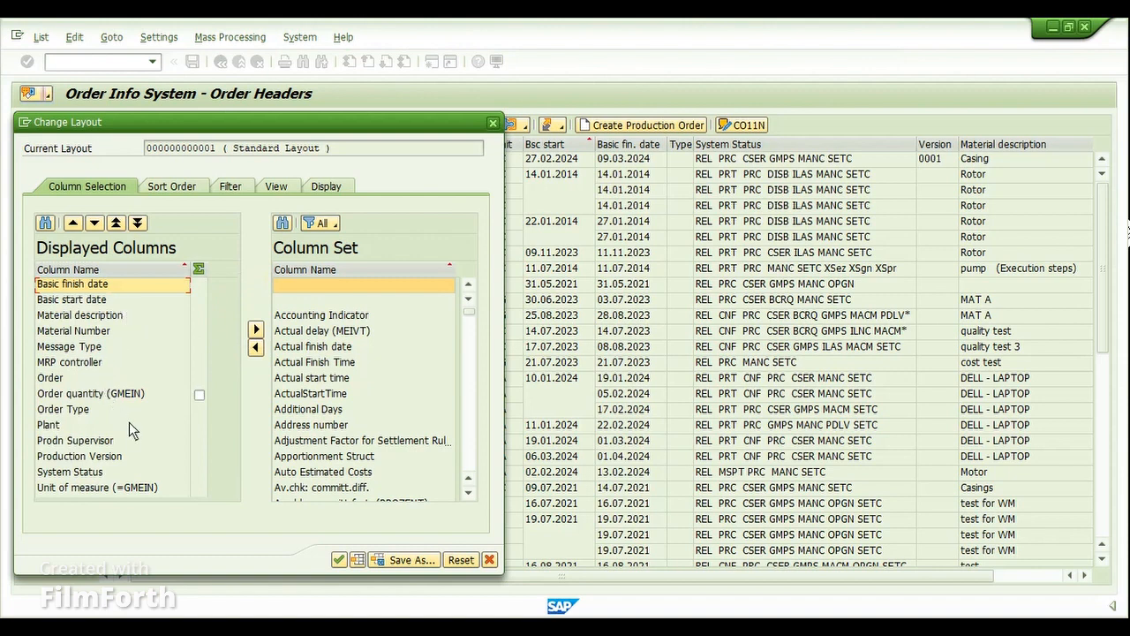
- Remove the Prodn Supervisor and Production Version columns from the displayed columns
left_click(106, 440)
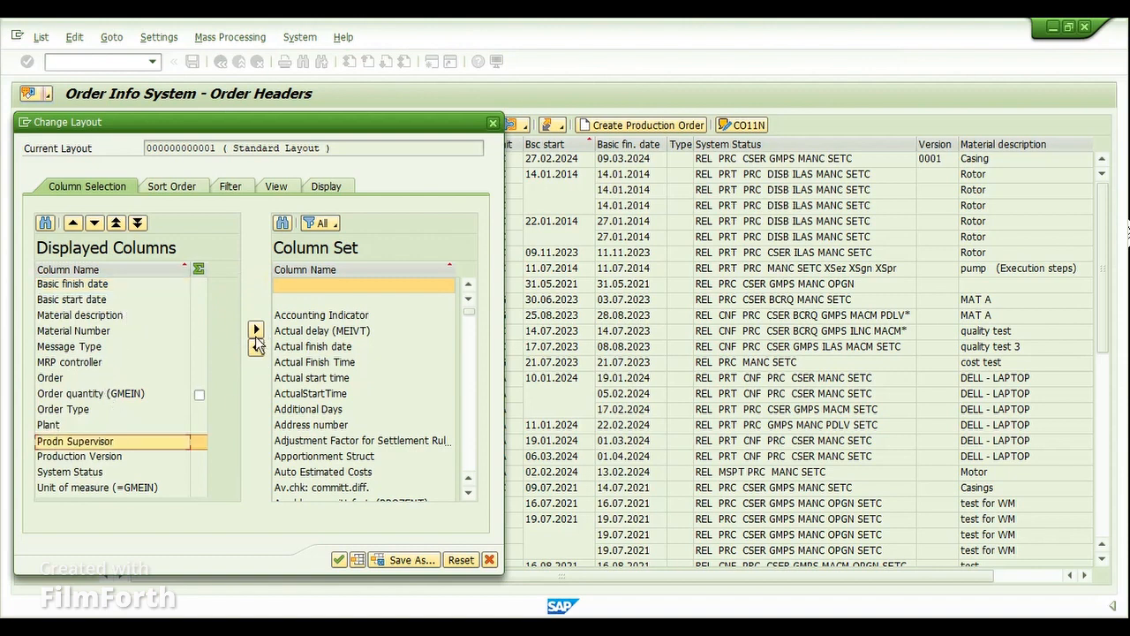
left_click(256, 346)
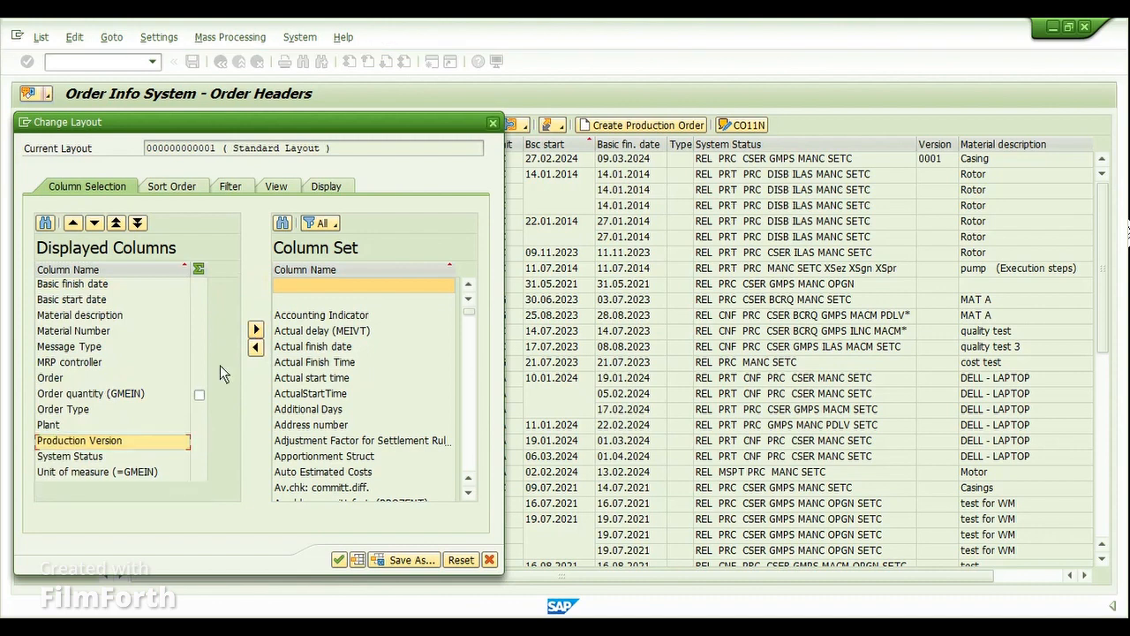
left_click(99, 441)
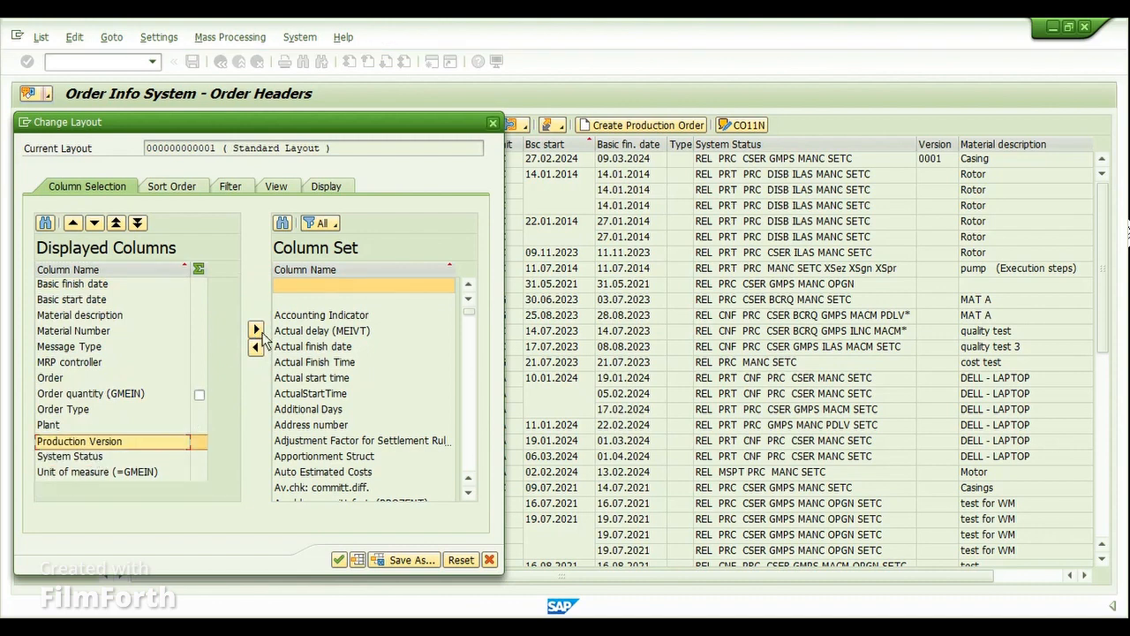
left_click(256, 346)
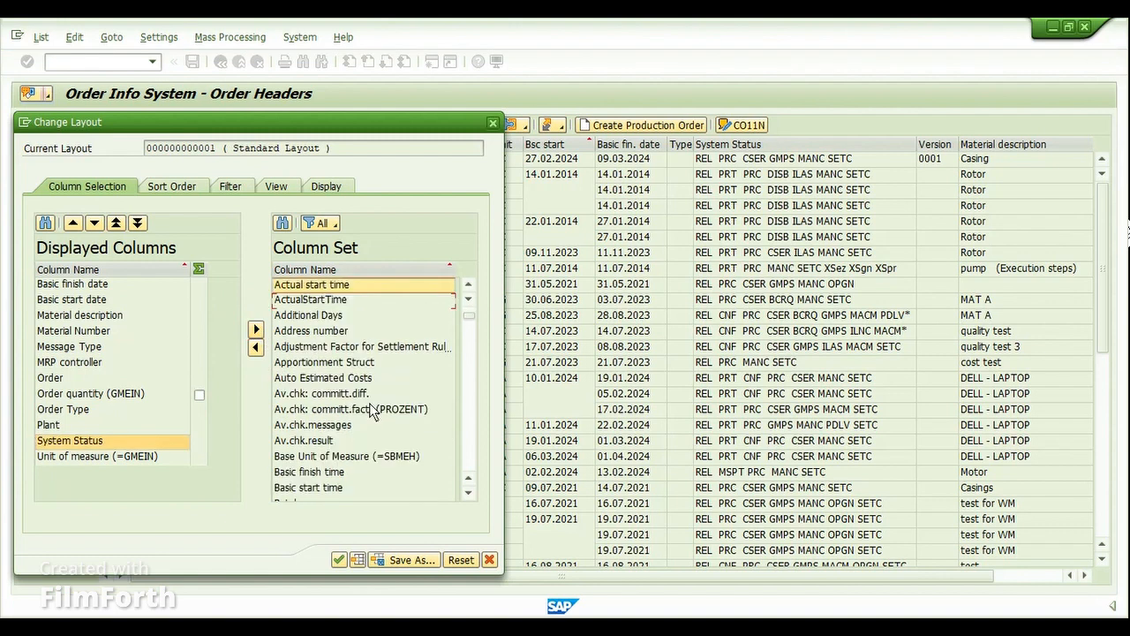
- Add the Date of Manufacture field from the column set to the displayed columns
scroll(373, 411, "down", 8)
scroll(371, 412, "down", 4)
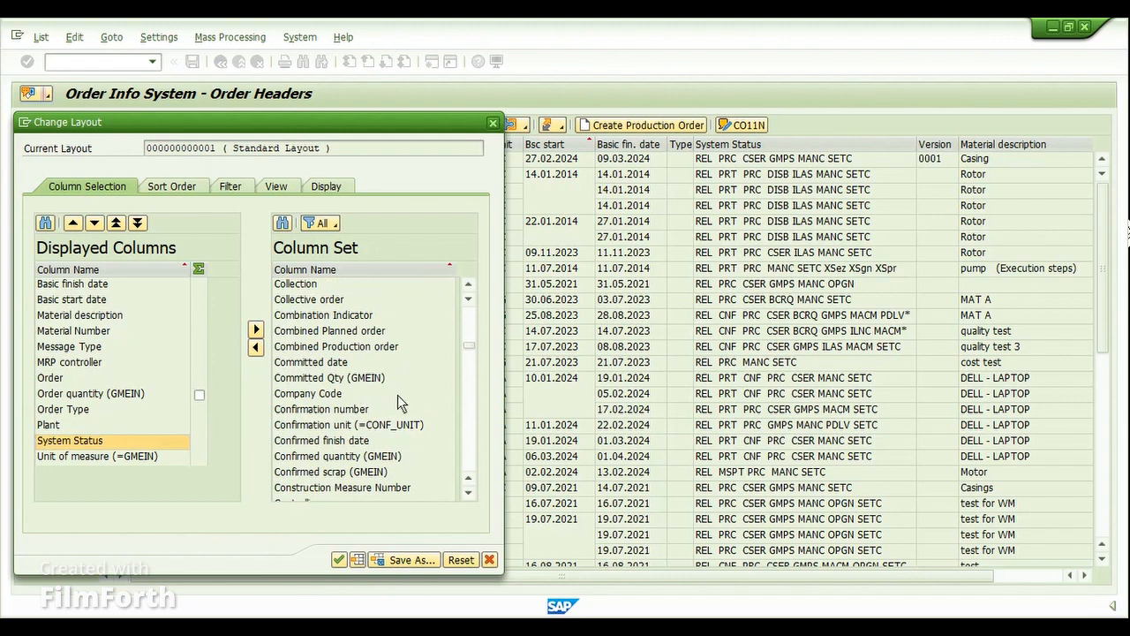
scroll(398, 396, "down", 2)
scroll(383, 448, "down", 1)
scroll(380, 454, "down", 2)
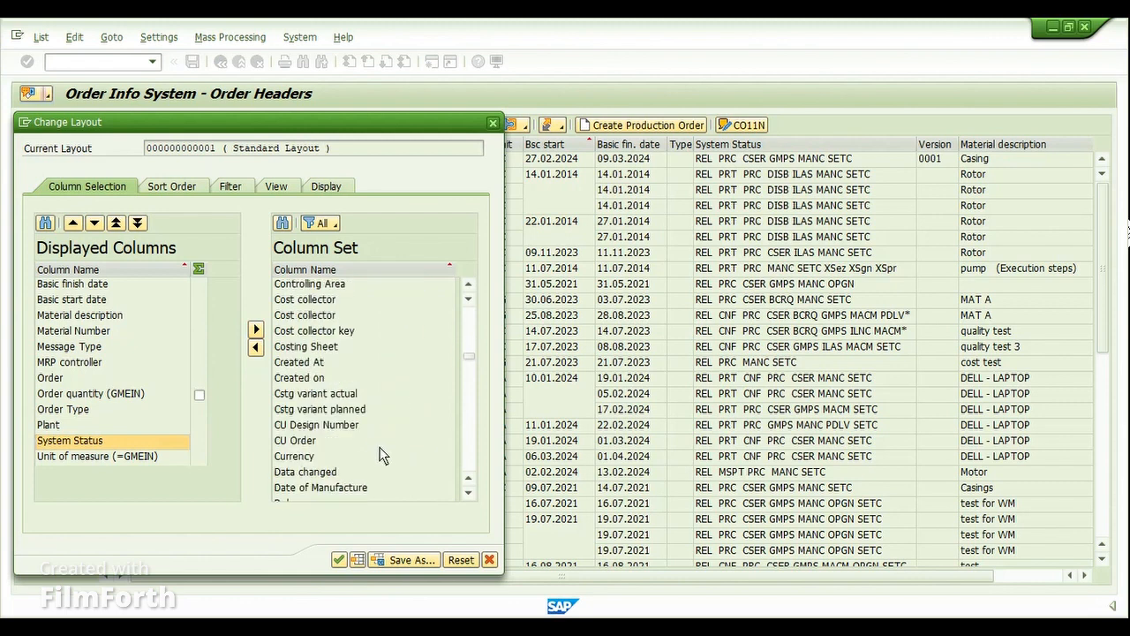
scroll(375, 449, "down", 1)
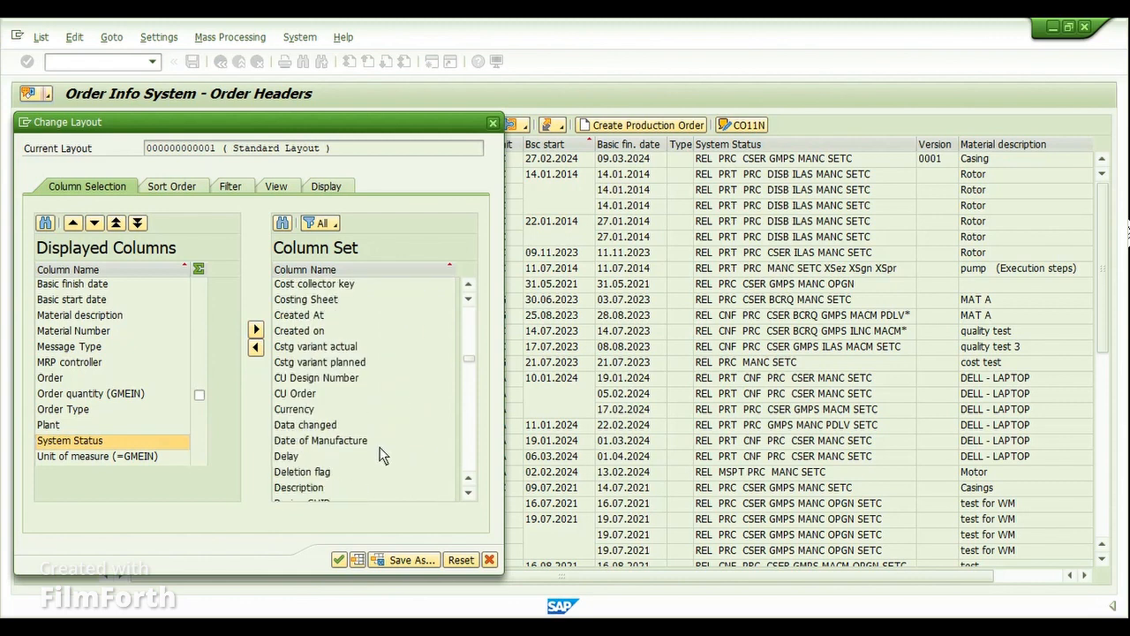
left_click(320, 441)
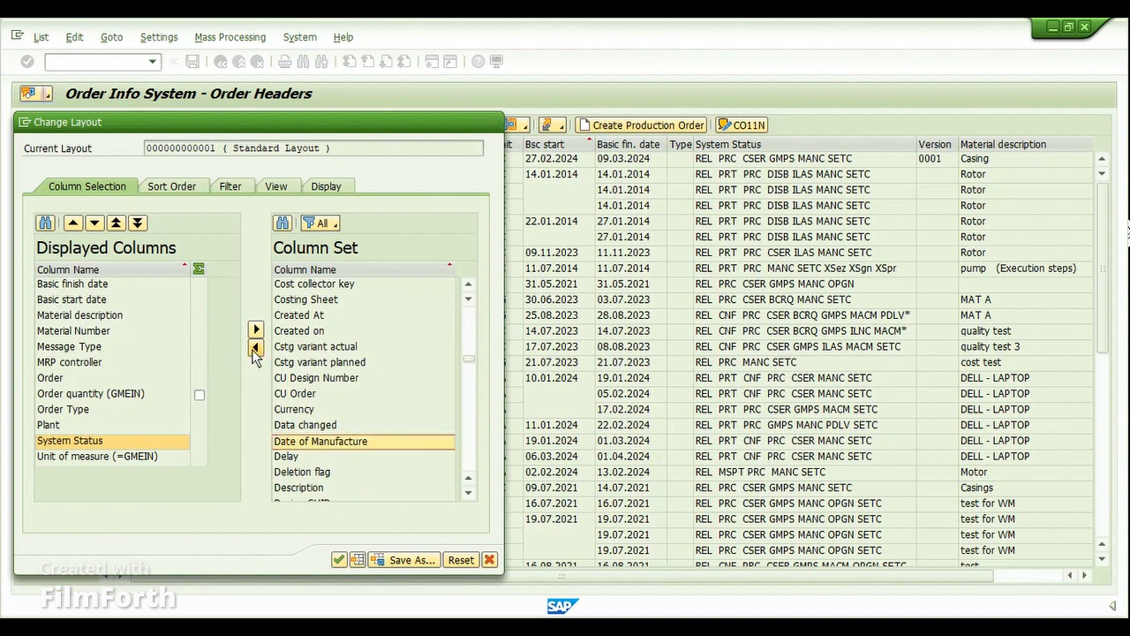
left_click(255, 348)
- Add the Factory Calendar ID field from the column set to the displayed columns
scroll(345, 439, "down", 4)
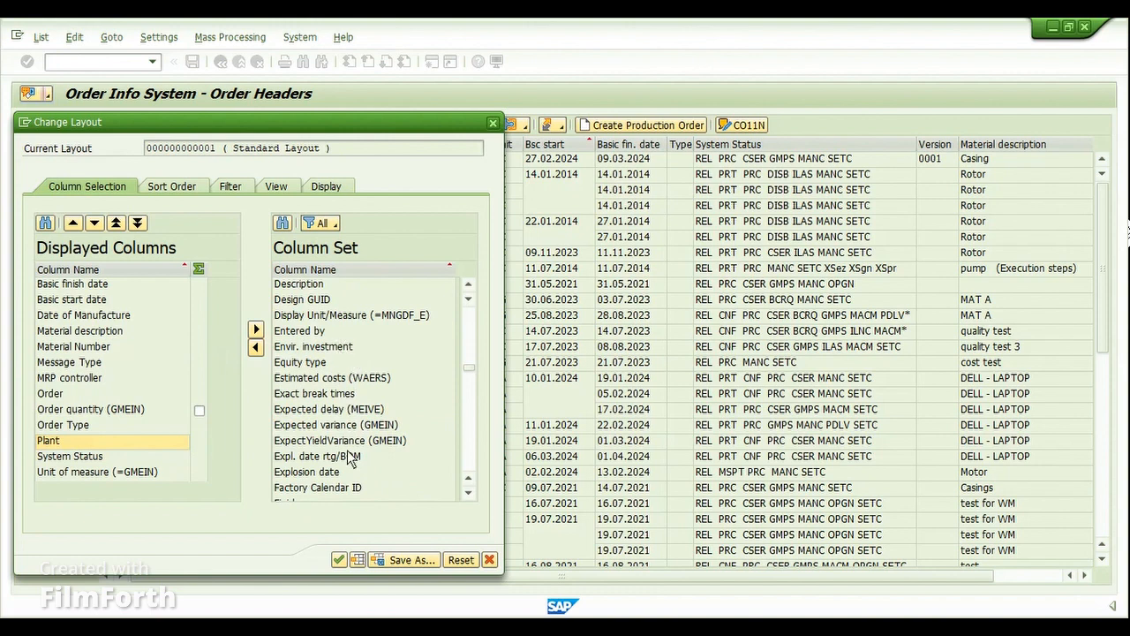
scroll(353, 459, "down", 3)
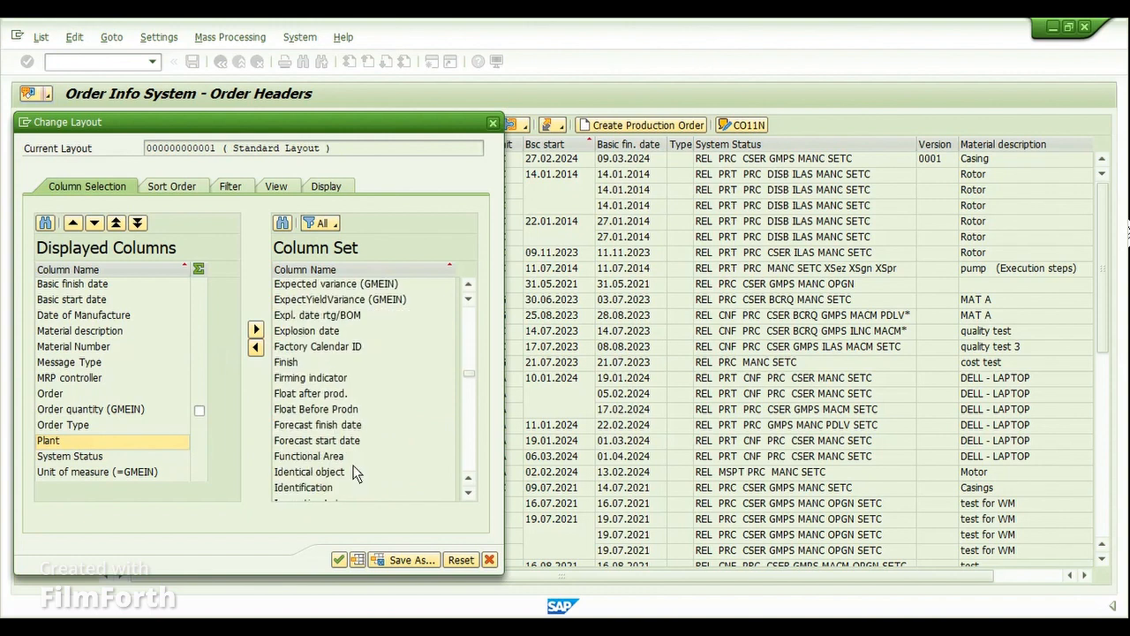
left_click(329, 351)
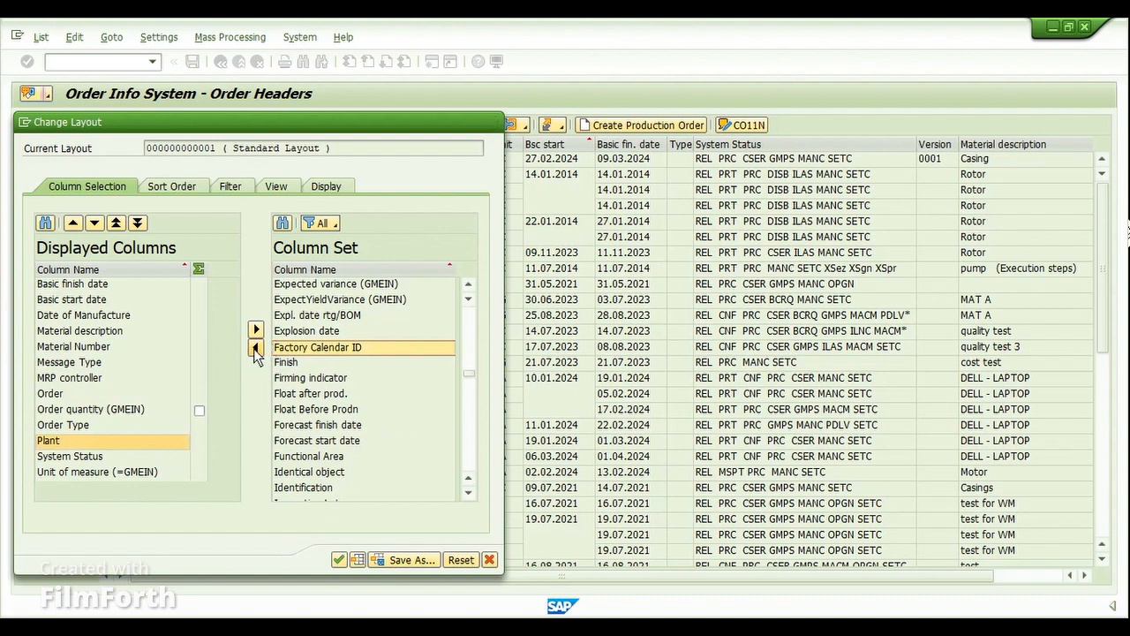
- Add the Order category and MRP Area fields from the column set to the displayed columns
scroll(363, 439, "down", 7)
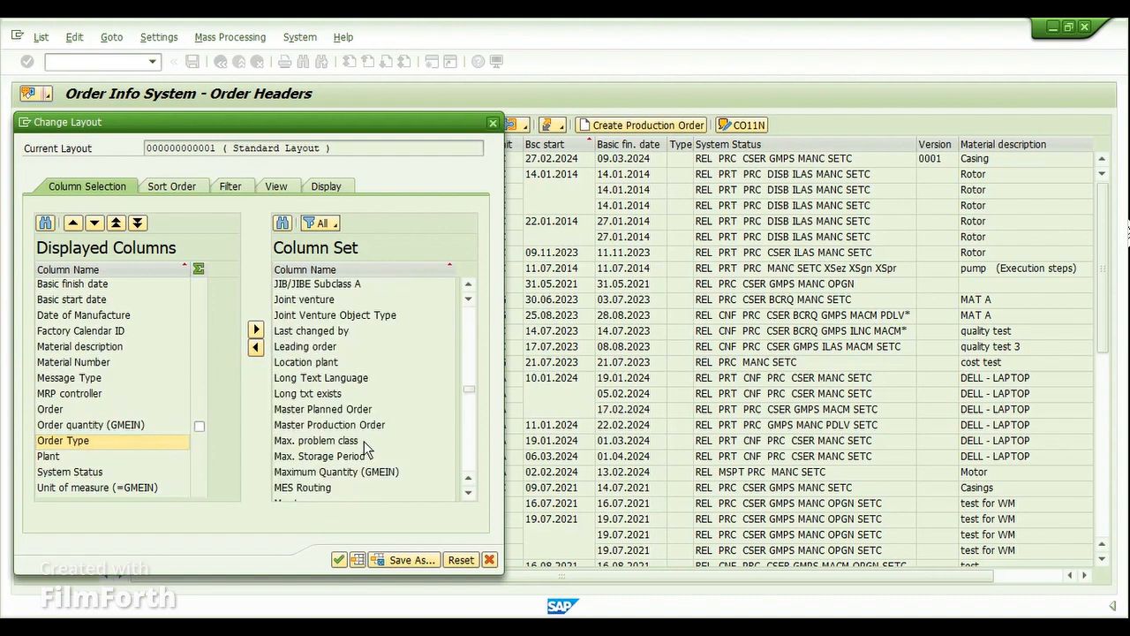
scroll(346, 373, "down", 4)
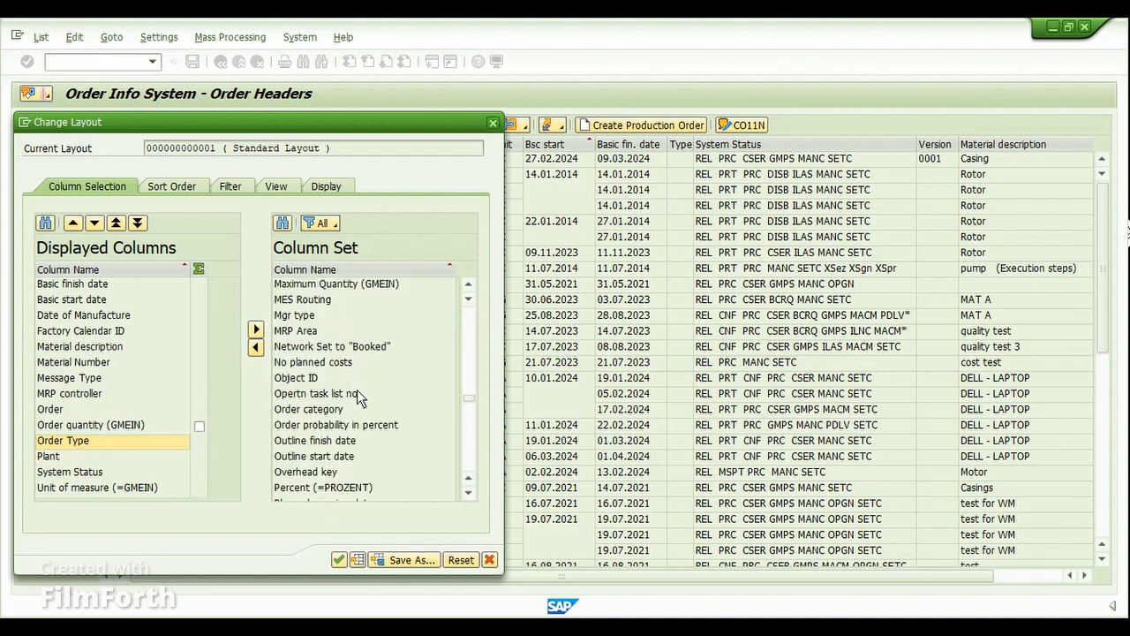
left_click(325, 411)
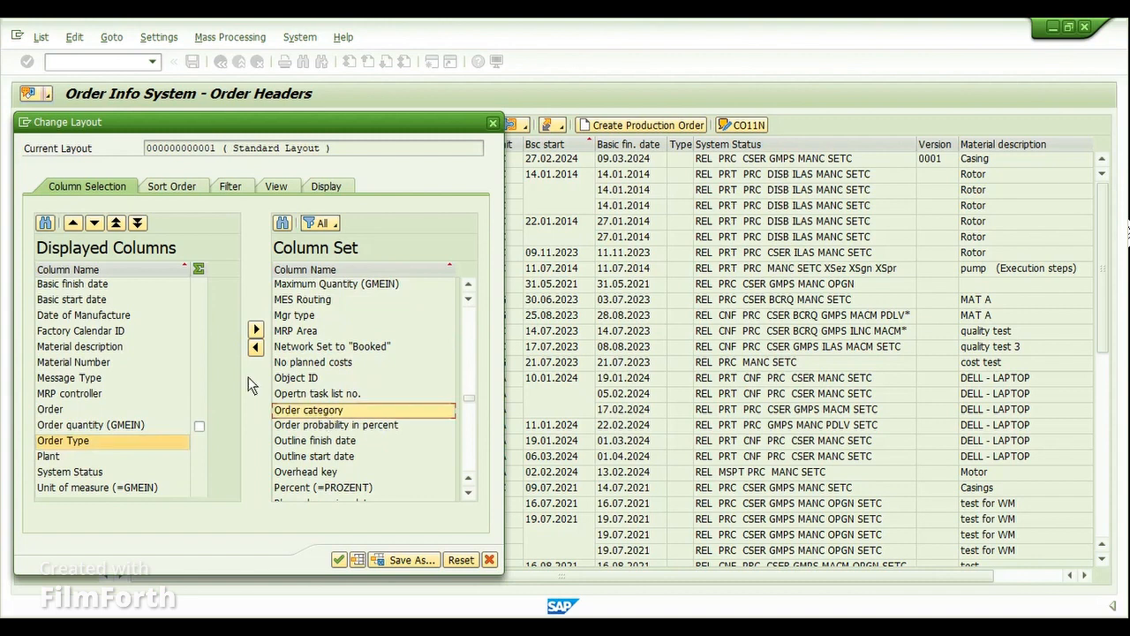
left_click(255, 349)
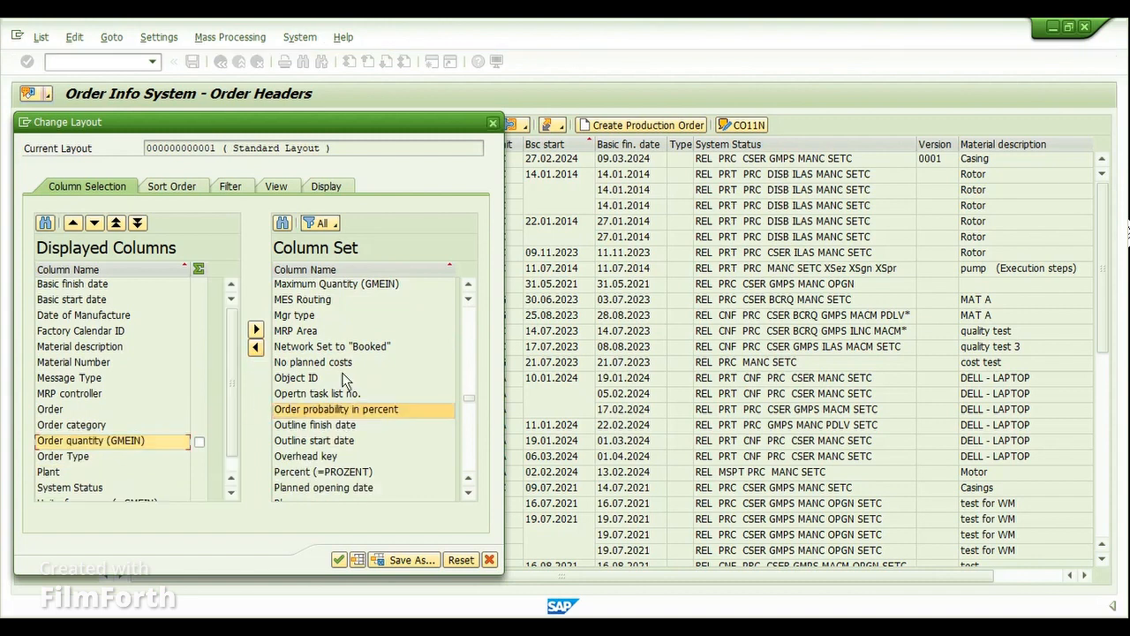
left_click(295, 333)
left_click(255, 347)
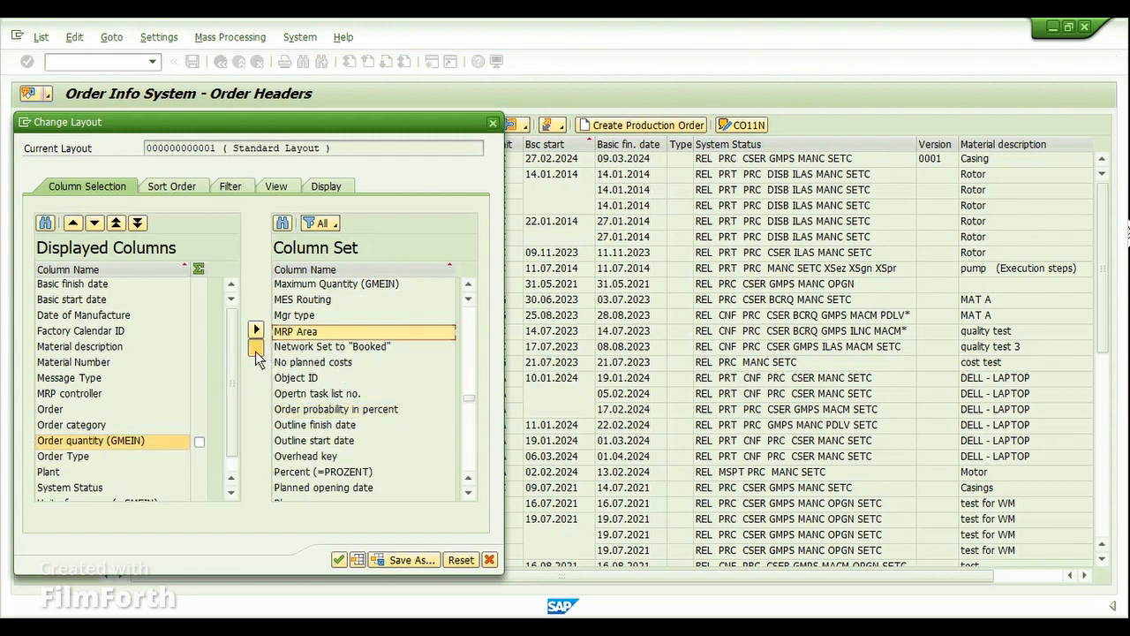
- Find the Start date (sched) field in the column set and add it to the displayed columns
scroll(353, 425, "down", 12)
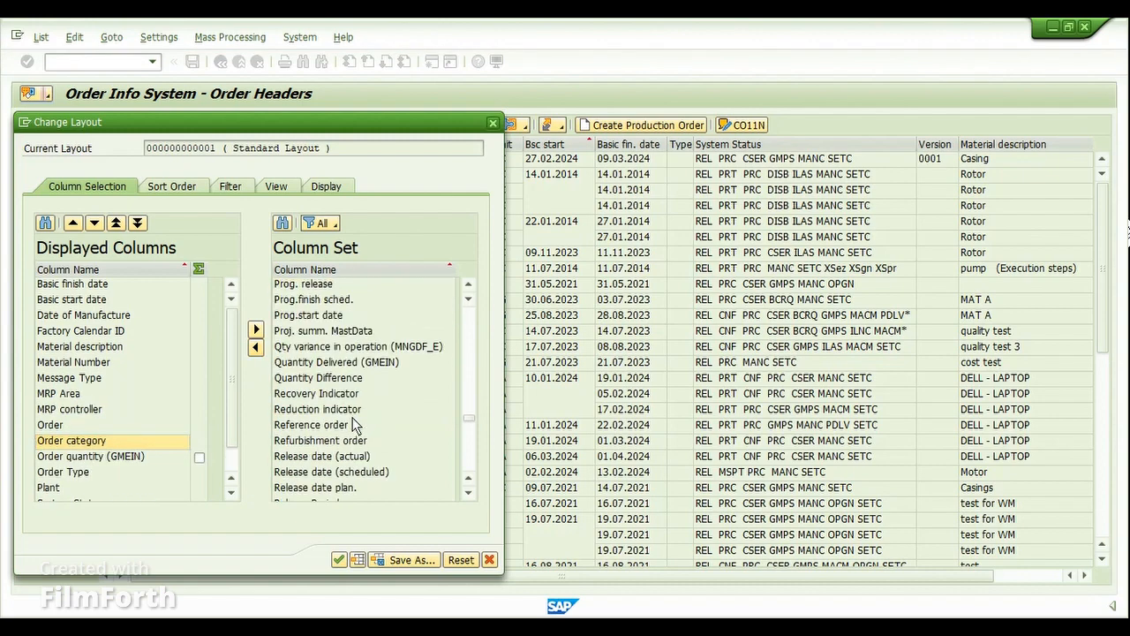
scroll(352, 424, "down", 5)
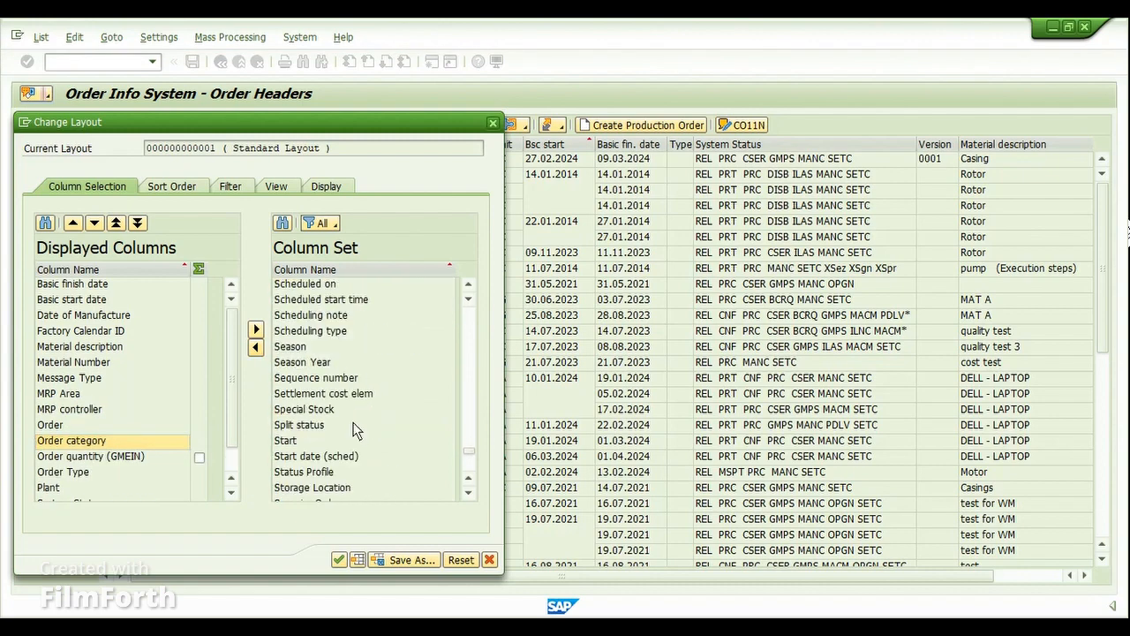
scroll(353, 429, "down", 6)
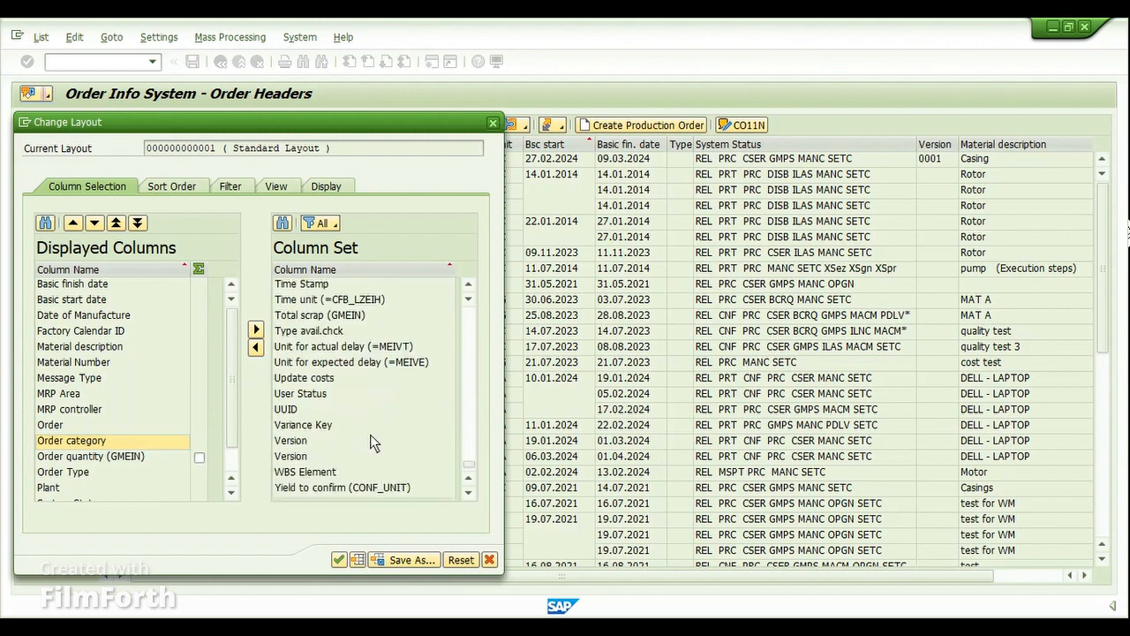
scroll(370, 435, "up", 4)
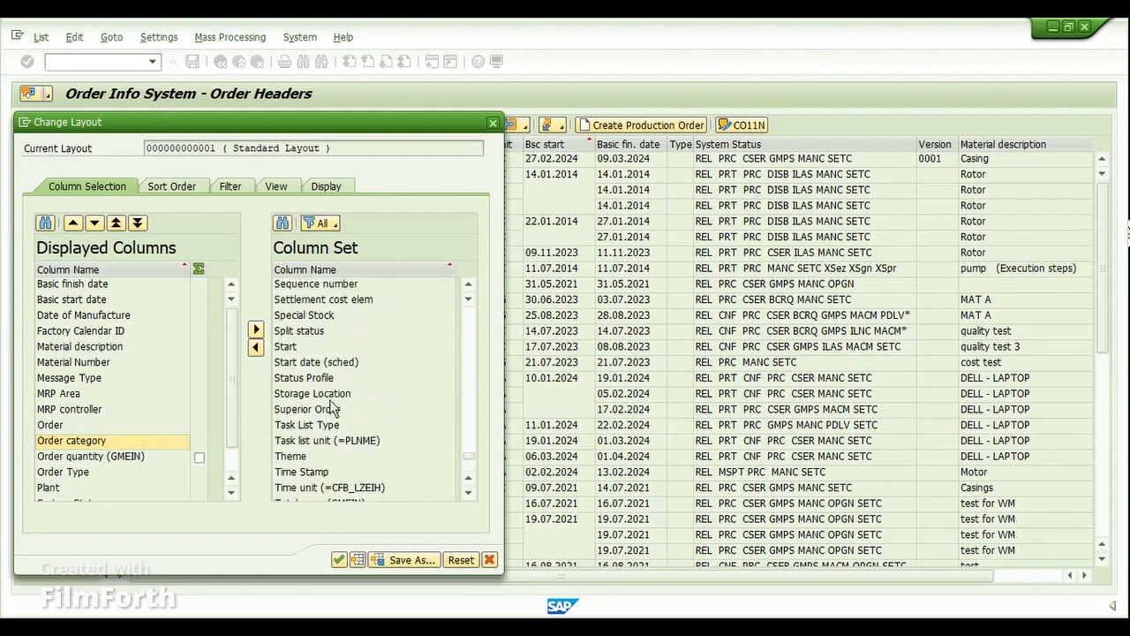
left_click(310, 364)
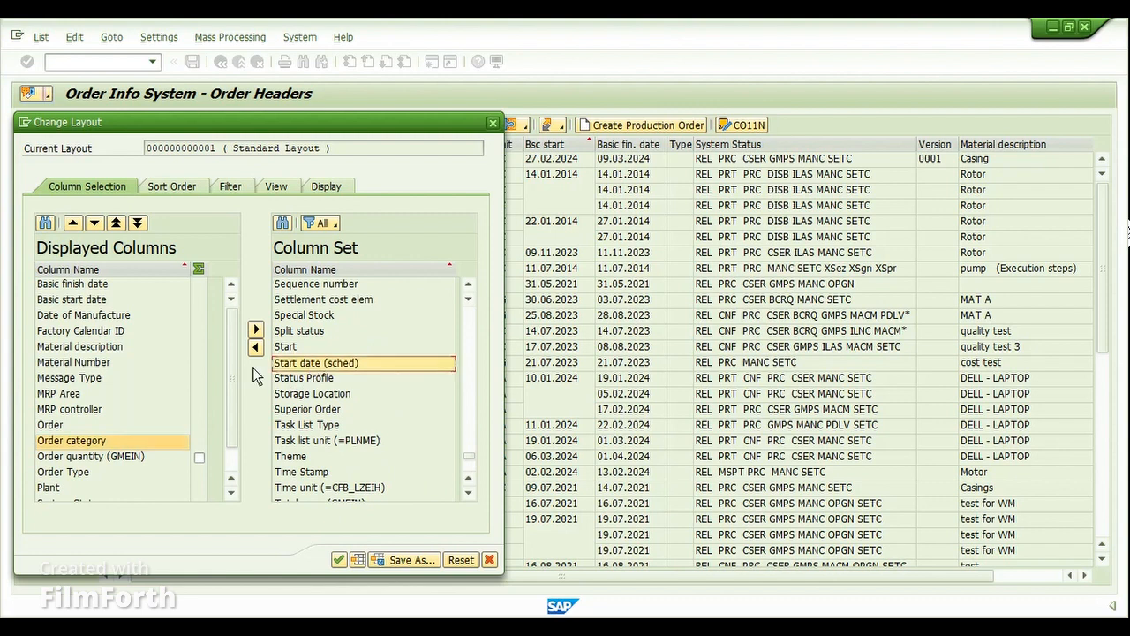
left_click(255, 348)
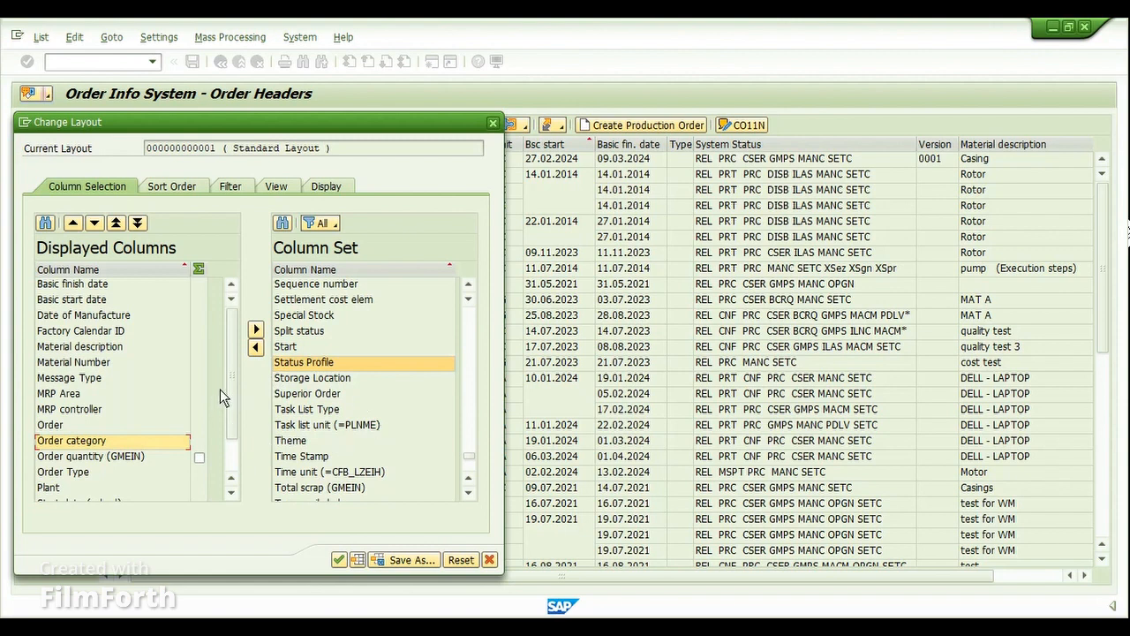
- Check the full list of displayed columns and apply the changed layout to the order headers report
scroll(231, 383, "down", 1)
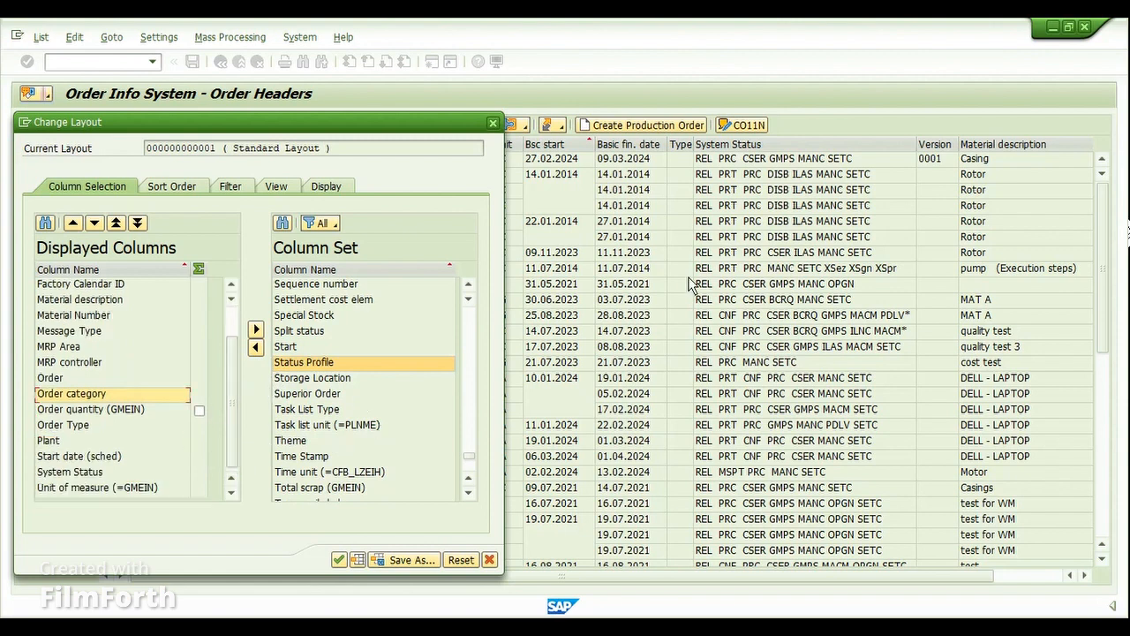
scroll(236, 350, "up", 1)
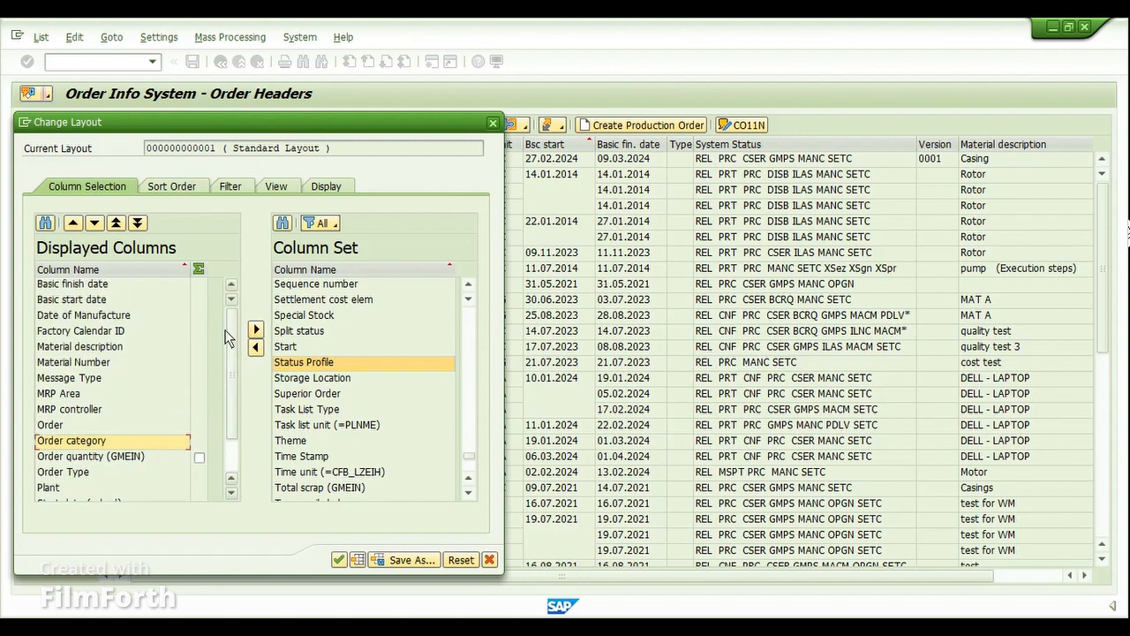
left_click(338, 562)
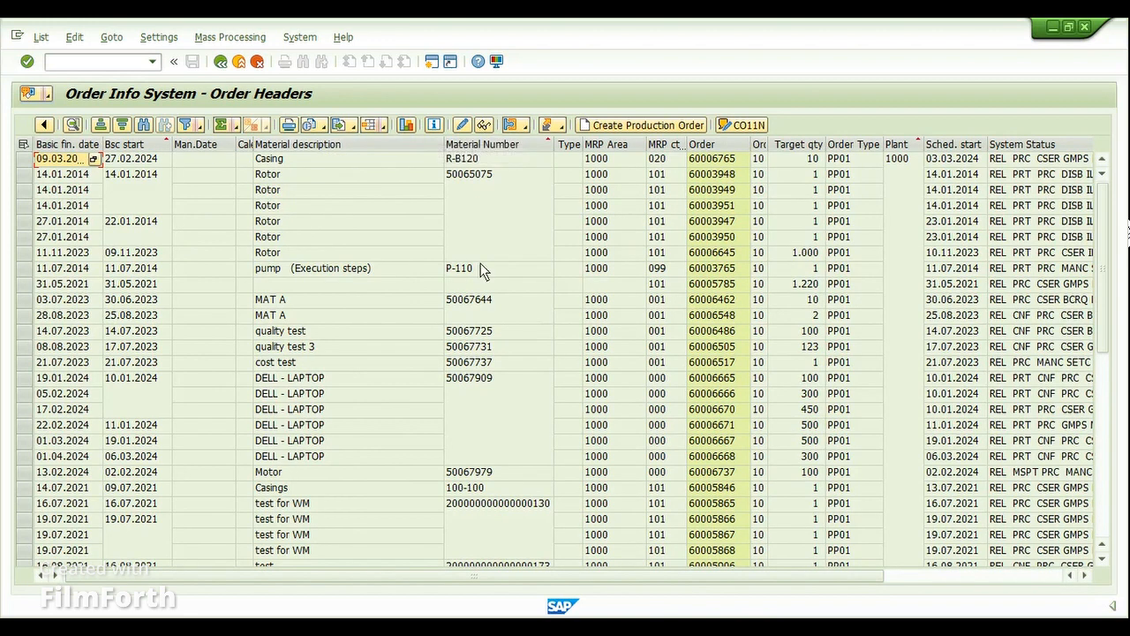
- Try to save the current column layout as DEMO_USER with the name DEMO_USER DESCRIPTION, keeping it as the default
left_click(388, 125)
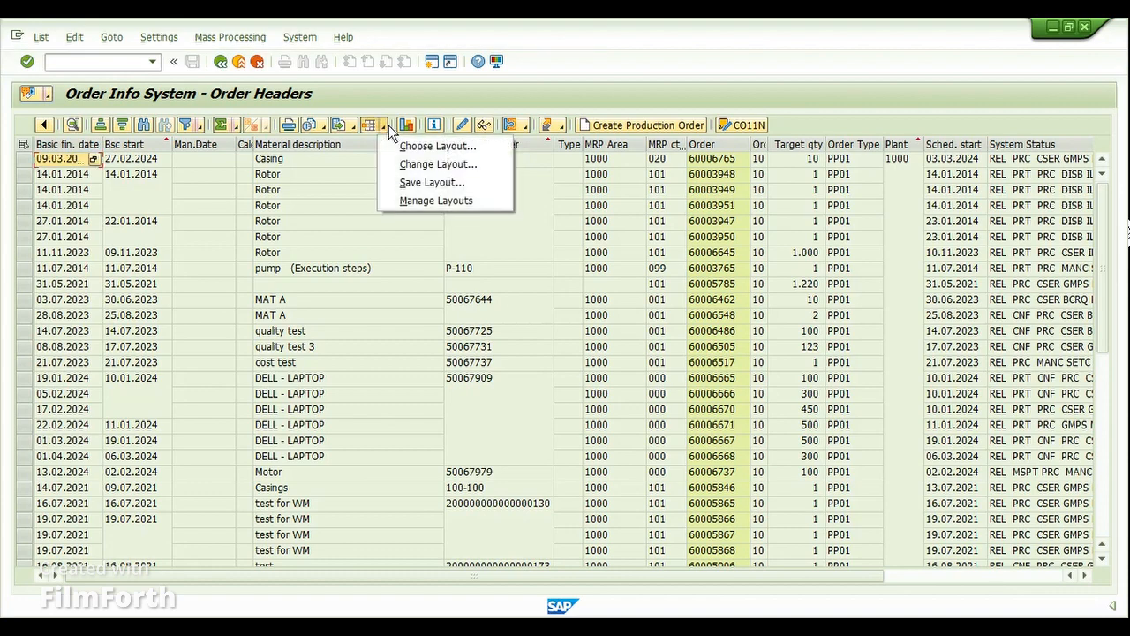
left_click(422, 181)
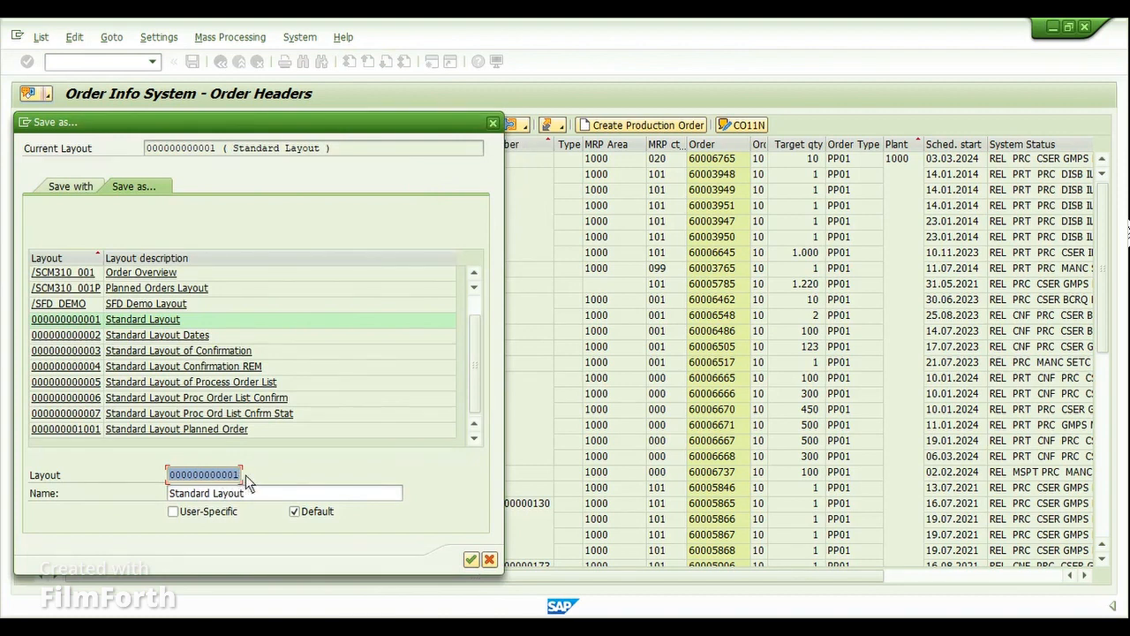
left_click_drag(422, 128, 535, 108)
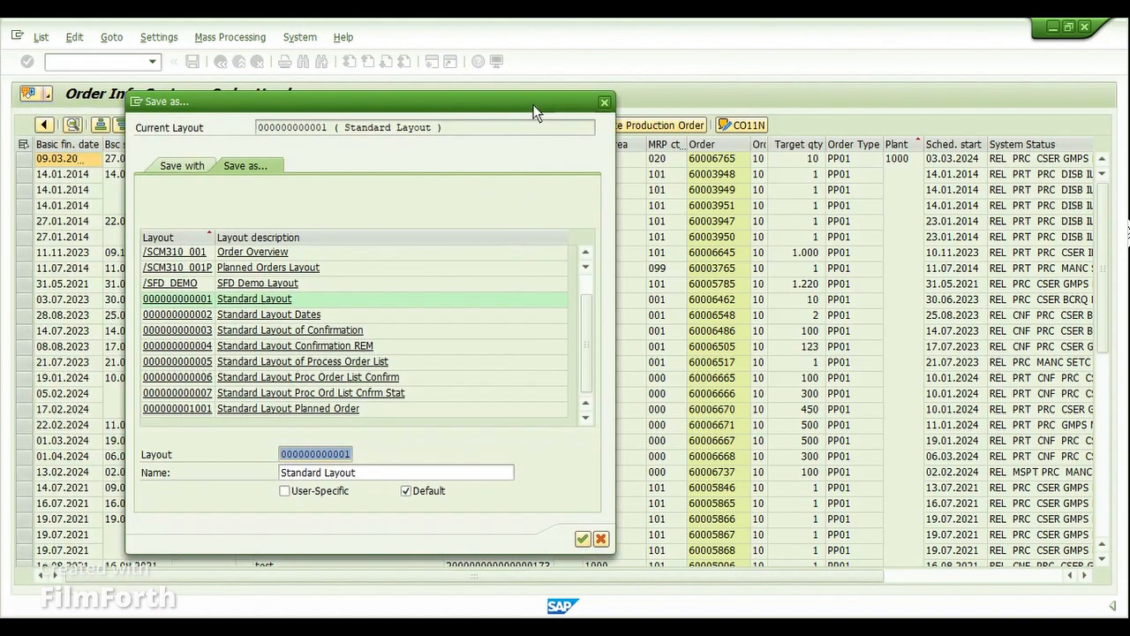
left_click(295, 455)
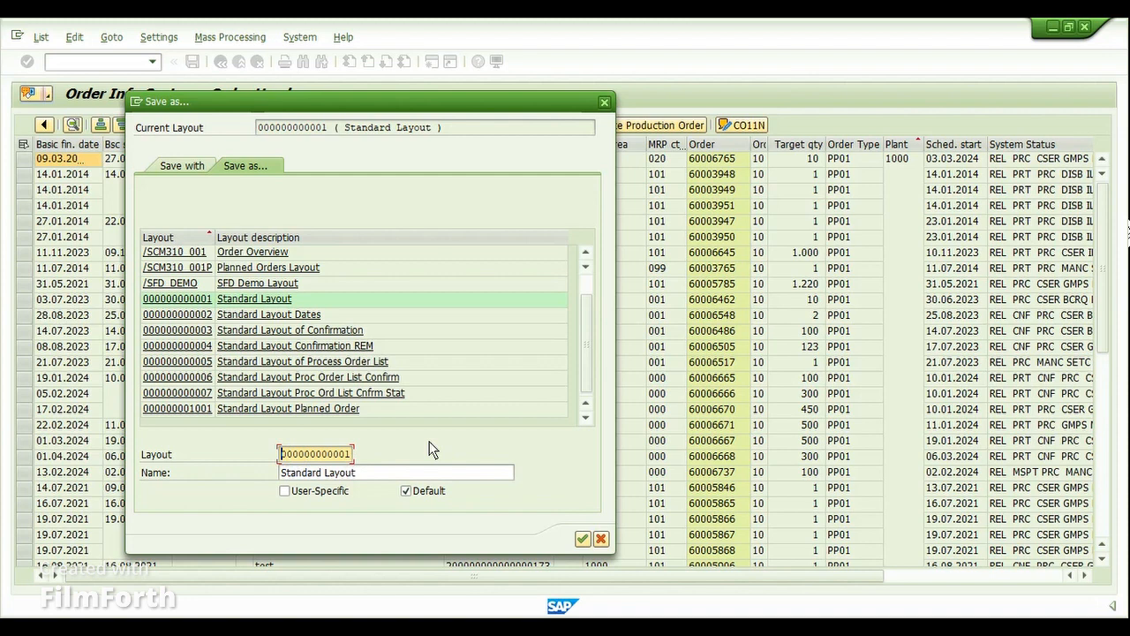
key("ctrl+a")
type("DEMO_USER DL")
key("Tab")
type("DEMO_USER")
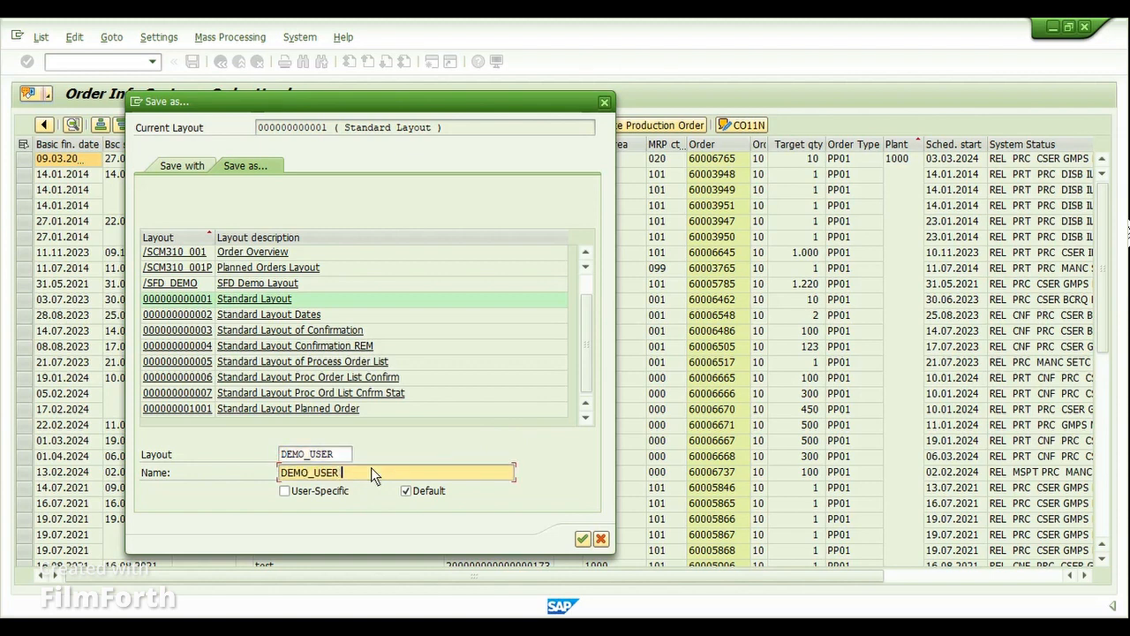
type("DESCRIPTION")
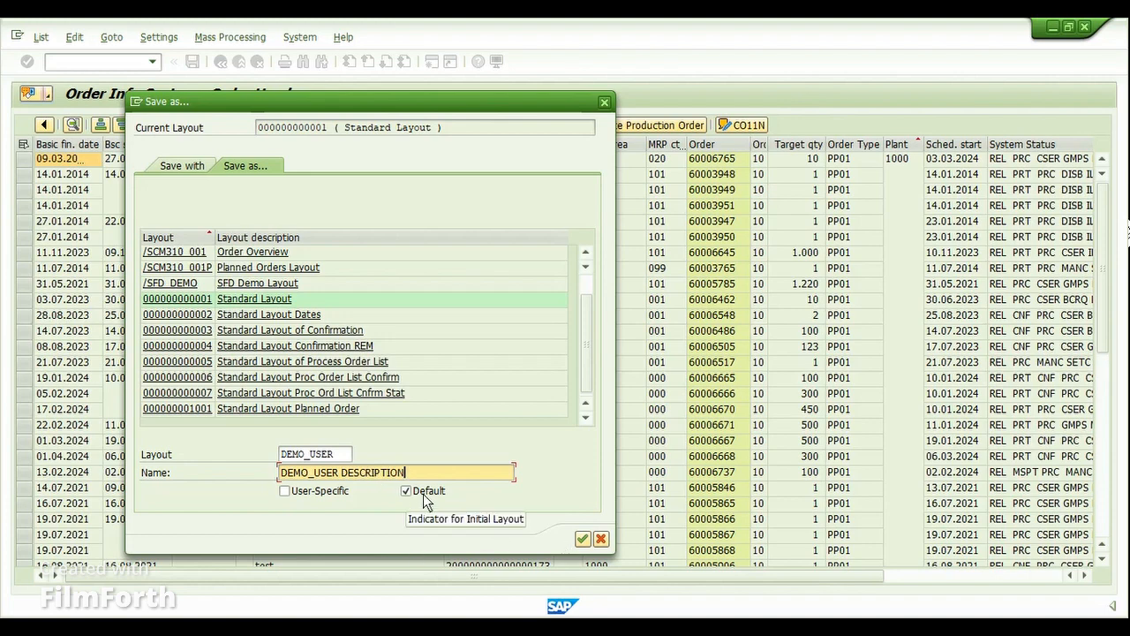
left_click(581, 541)
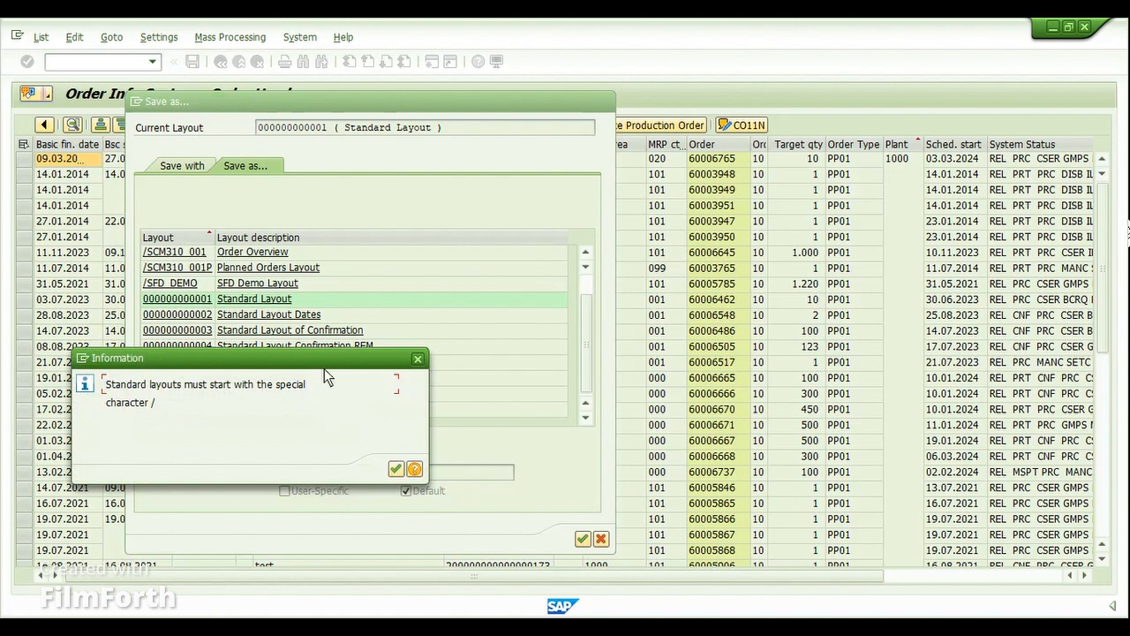
- Dismiss the notice, mark the DEMO_USER layout as user-specific, and save it as default
left_click_drag(324, 368, 667, 304)
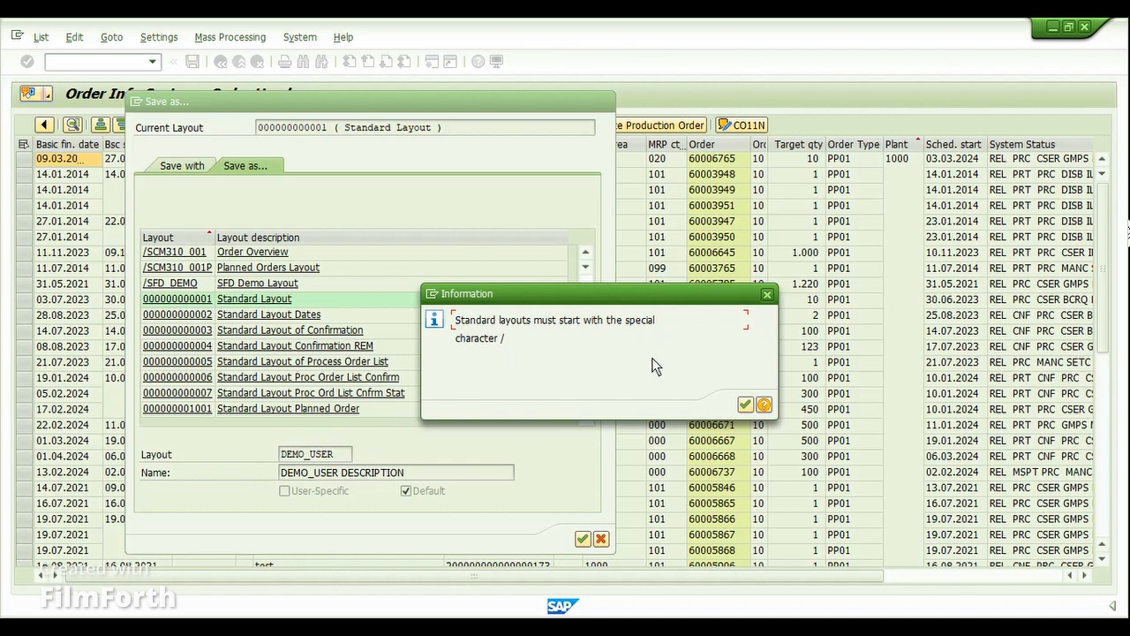
left_click(745, 405)
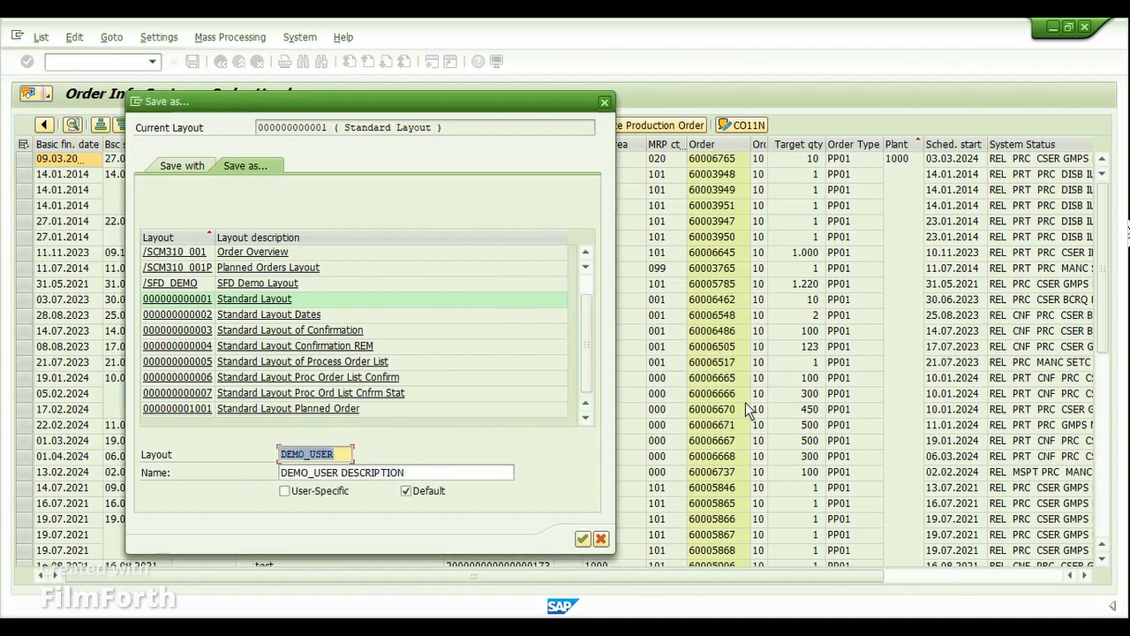
left_click(287, 455)
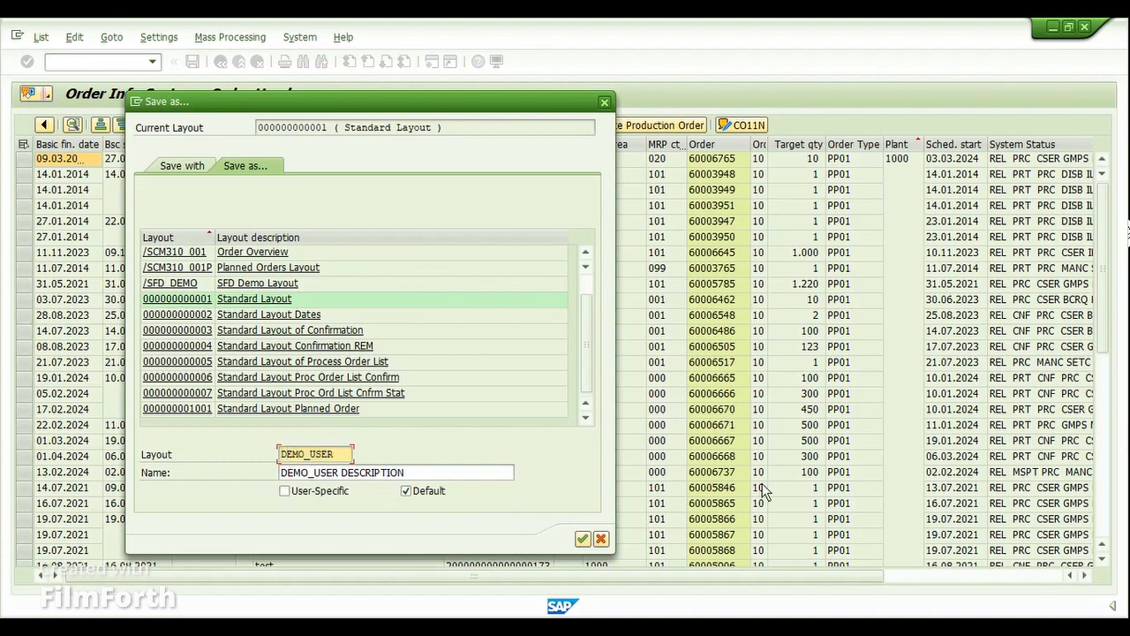
type("/")
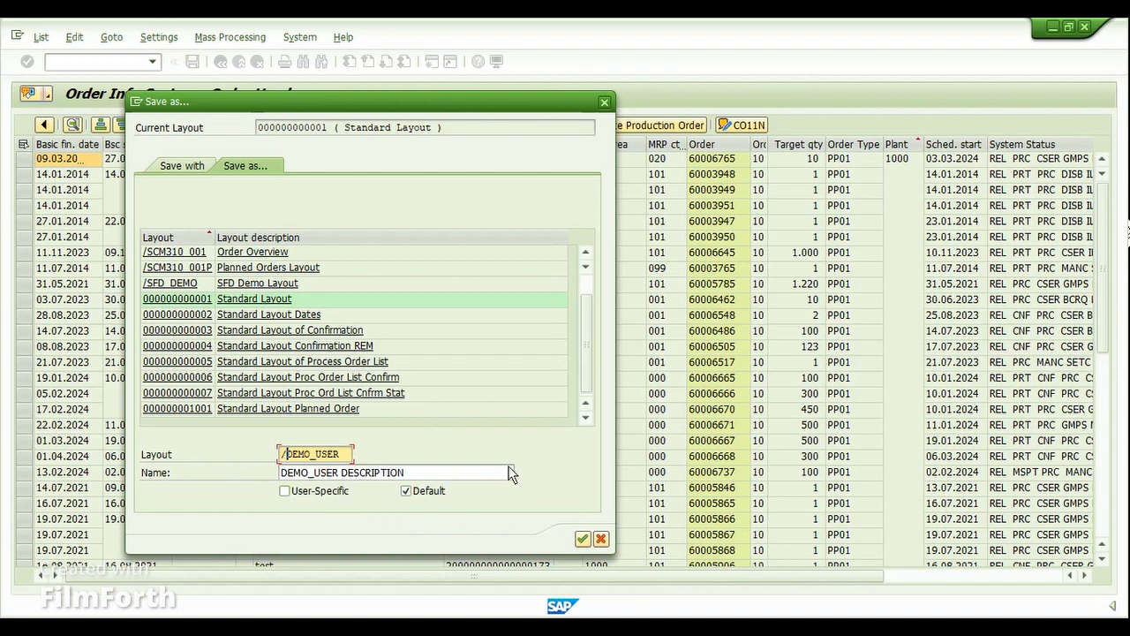
key("BackSpace")
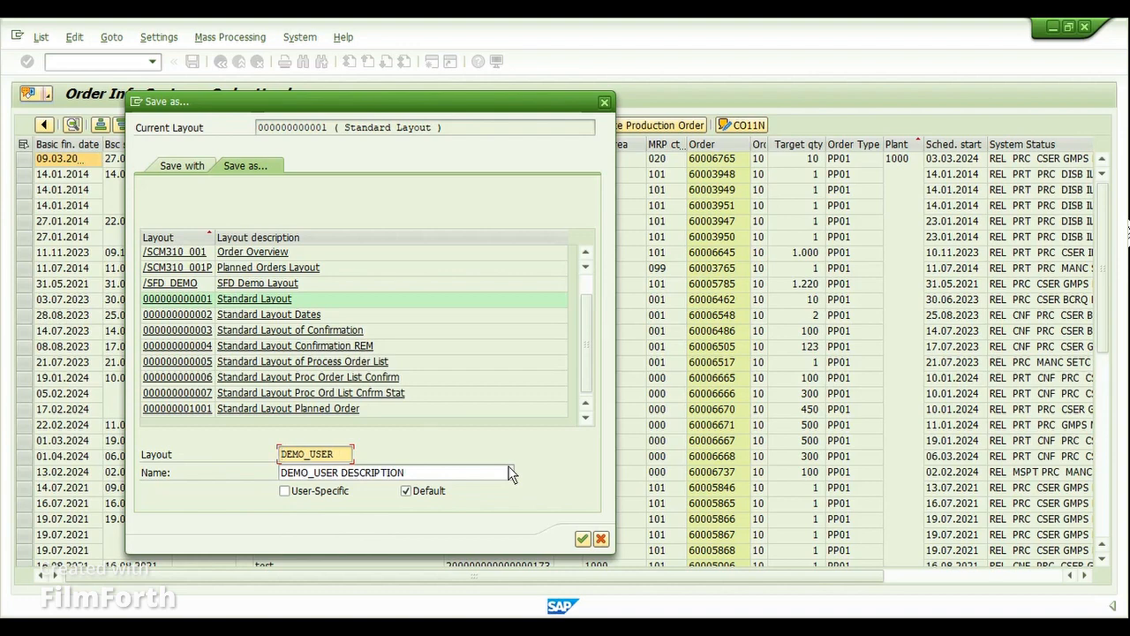
left_click(284, 492)
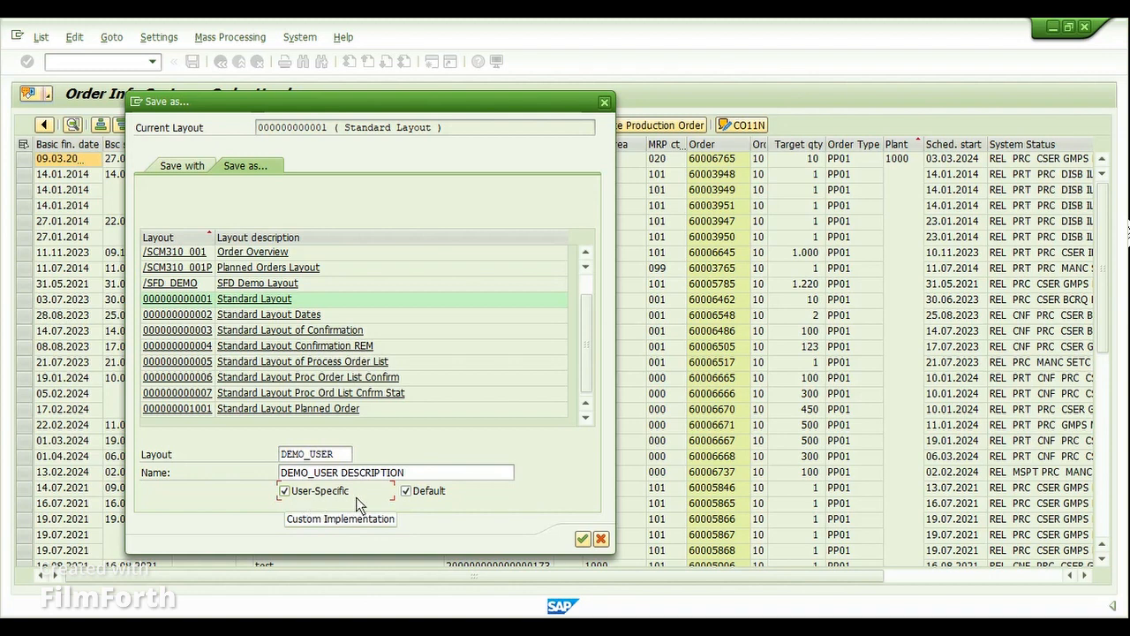
left_click(284, 454)
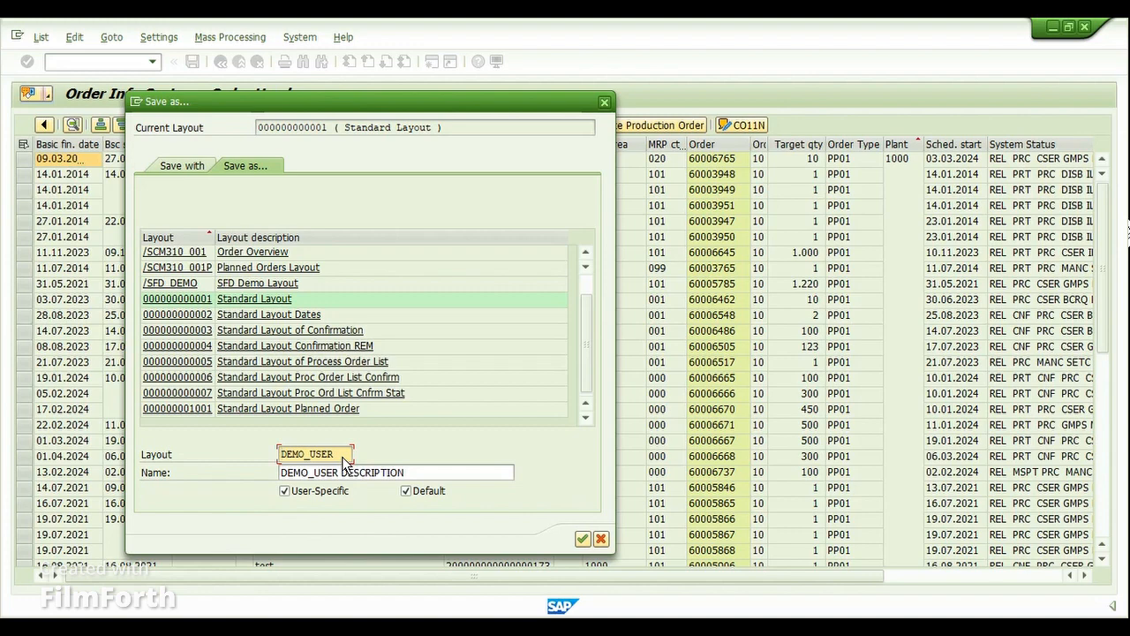
left_click(583, 539)
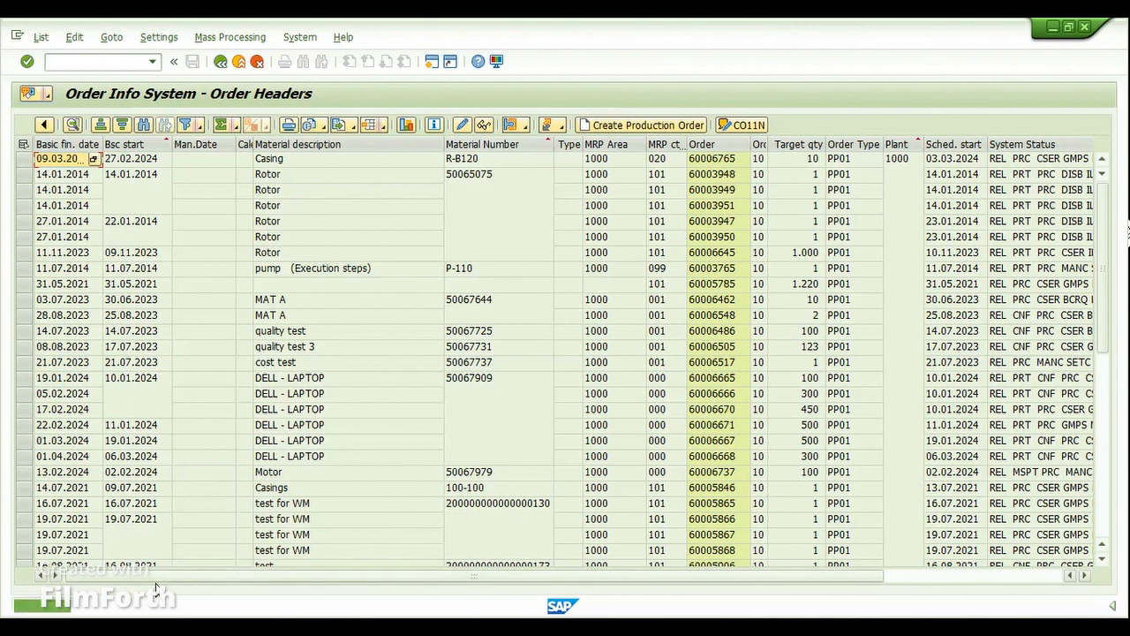
- In layout management, define the DEMO_USER user layout as the default setting and save the change while switching to the standard layouts
left_click(387, 126)
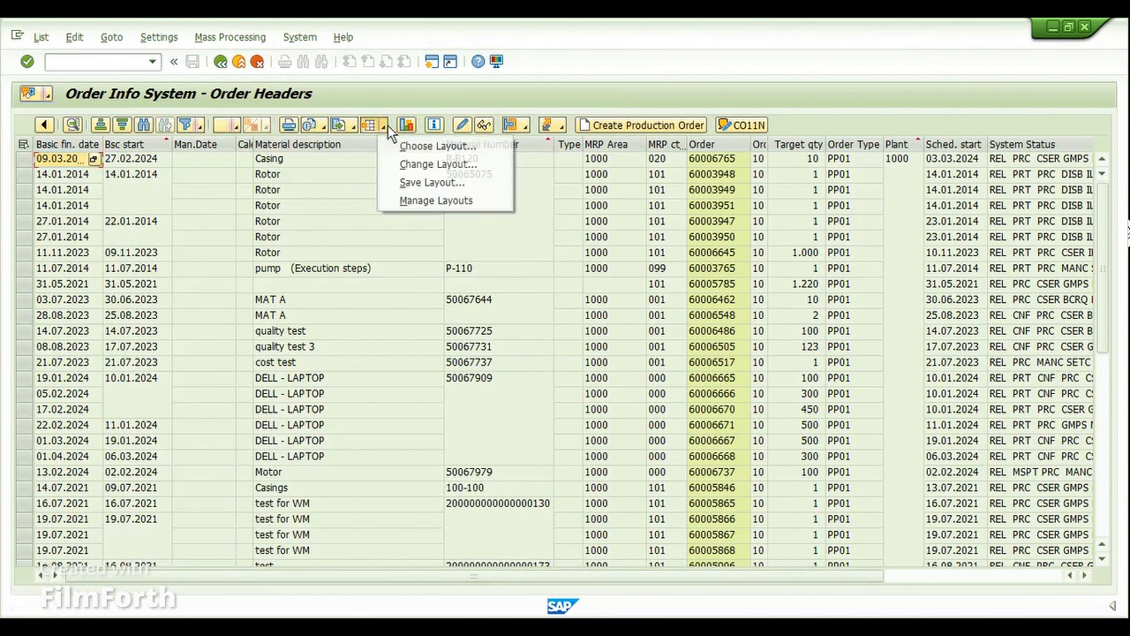
left_click(421, 200)
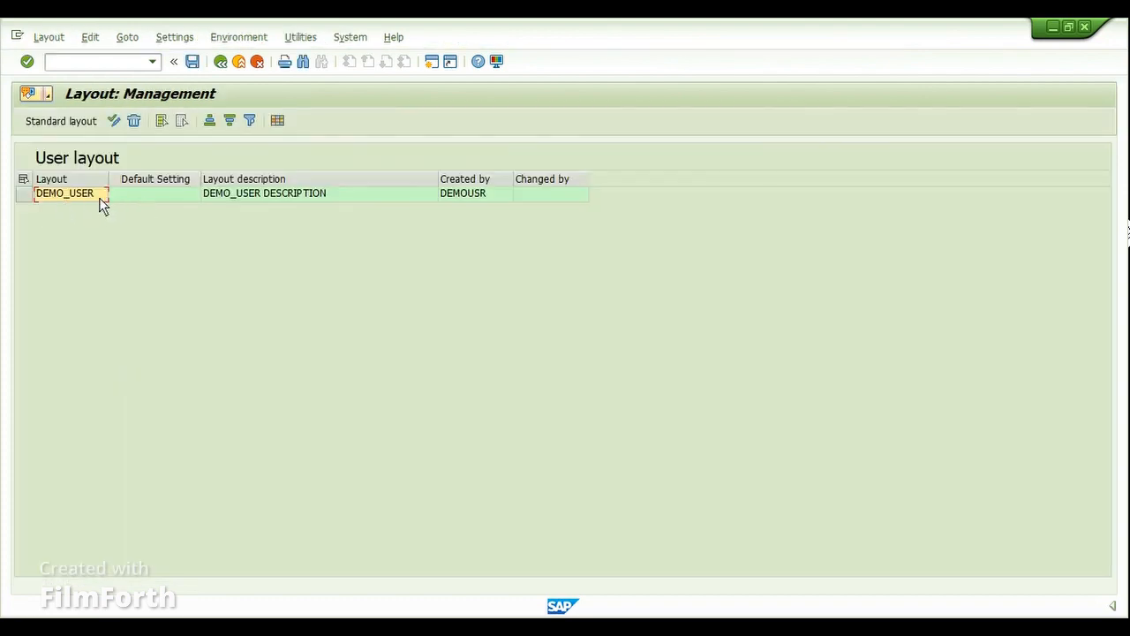
left_click(115, 123)
left_click(24, 194)
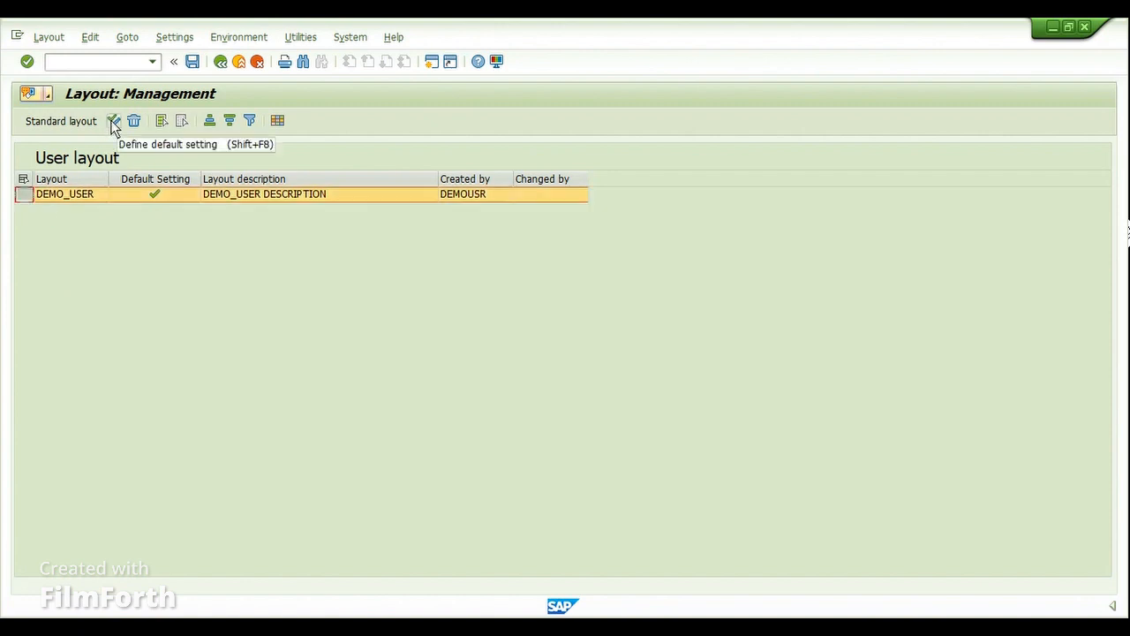
left_click(59, 121)
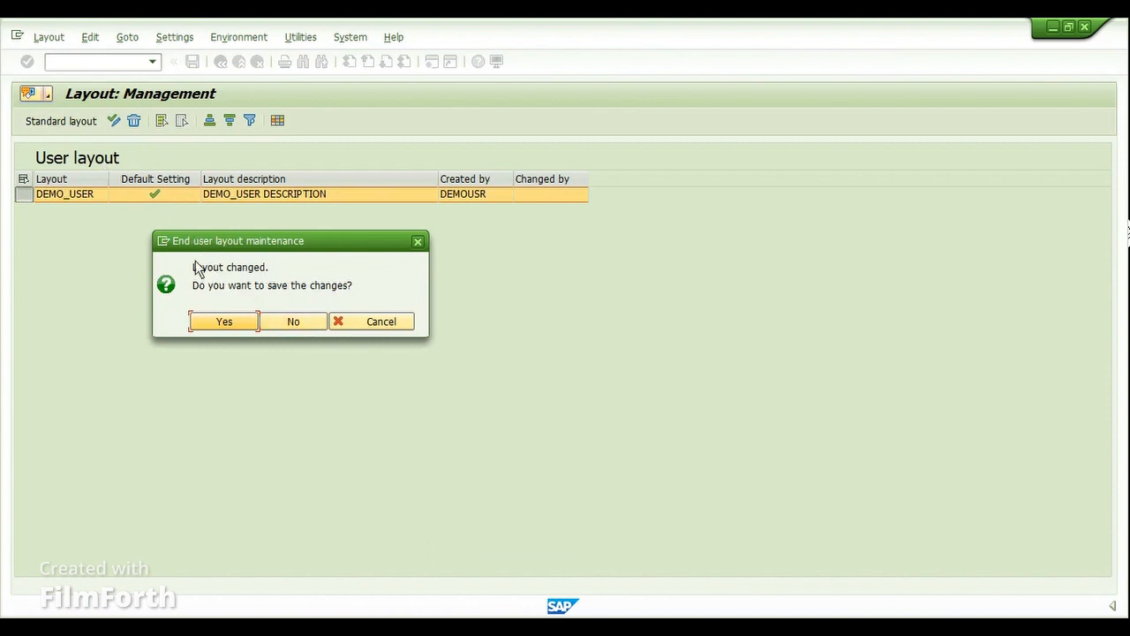
left_click(226, 321)
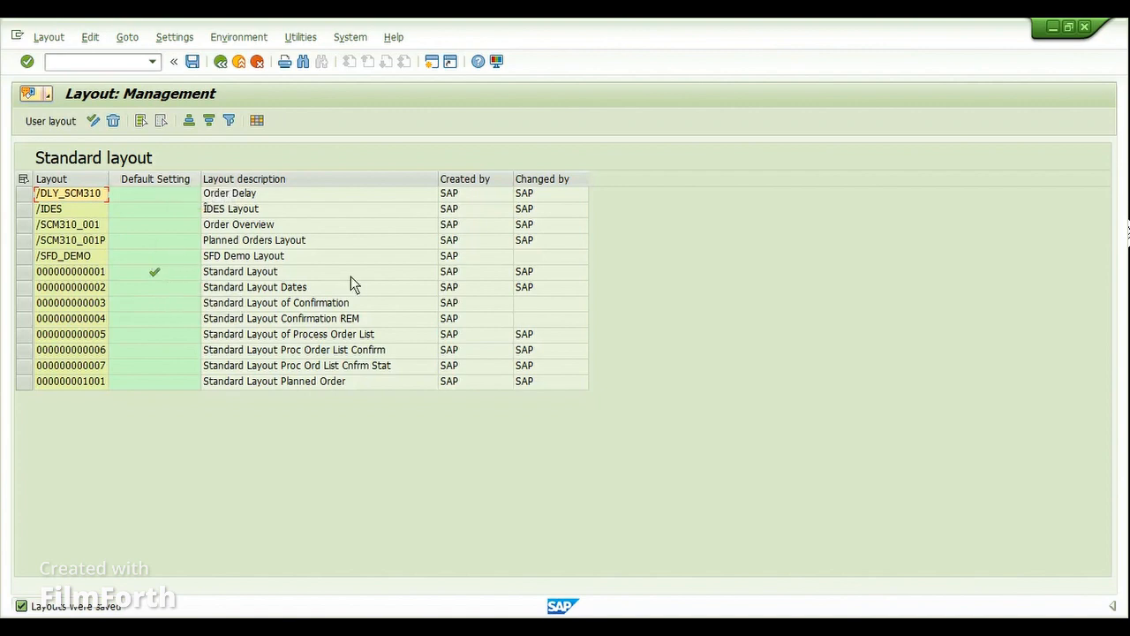
- Reopen layout management from the order headers report, check the default setting of the DEMO_USER layout, and return to the report
left_click(223, 66)
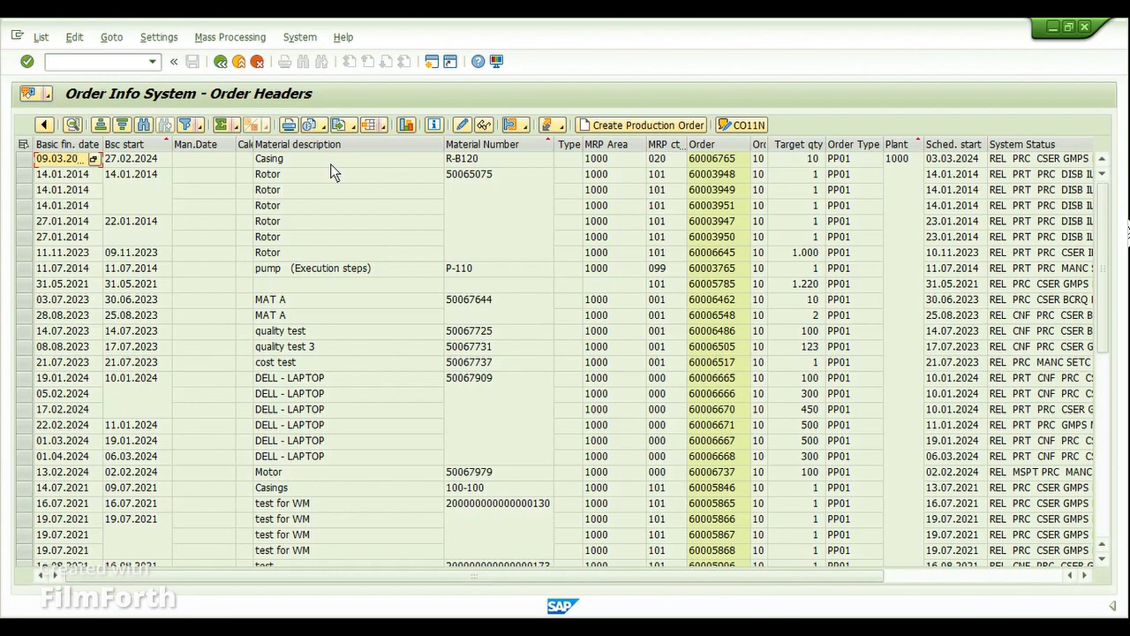
left_click(384, 126)
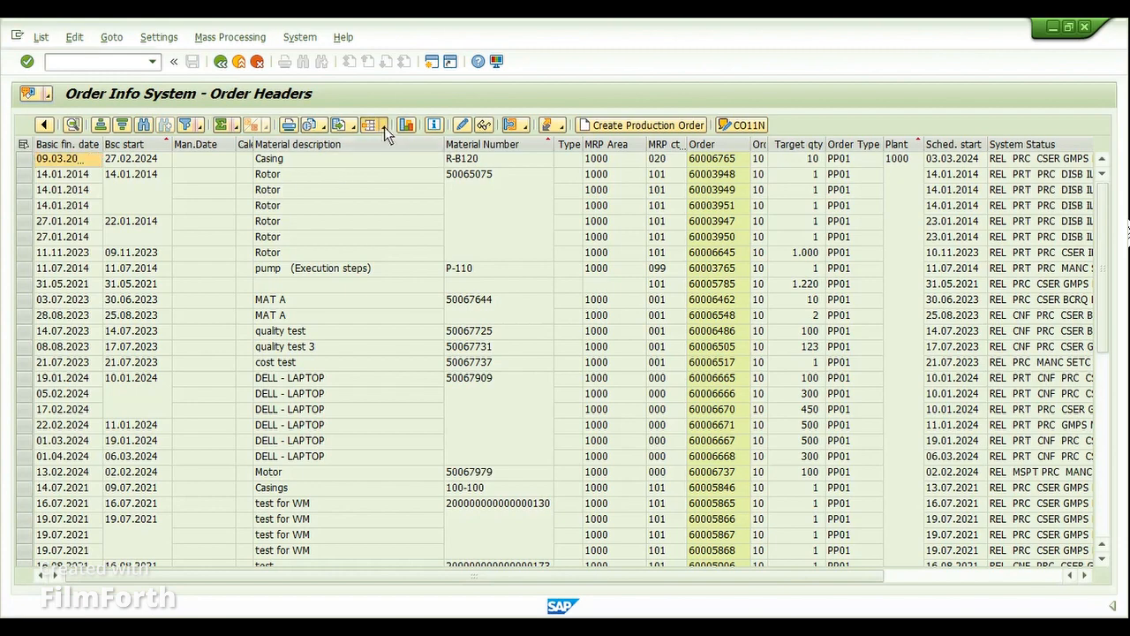
left_click(420, 204)
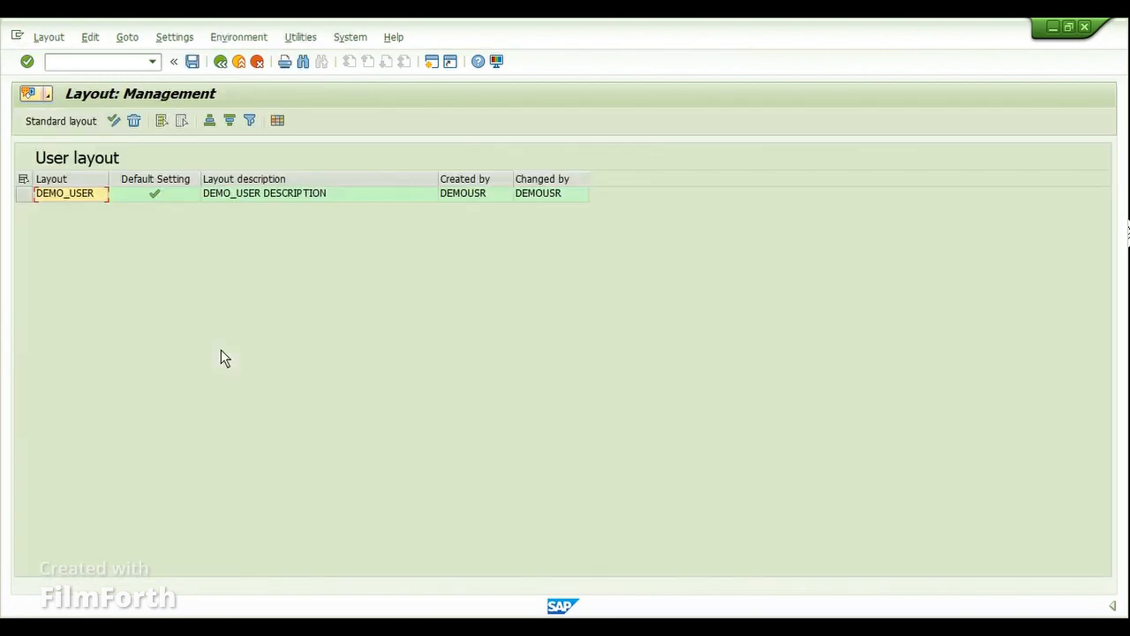
left_click(23, 196)
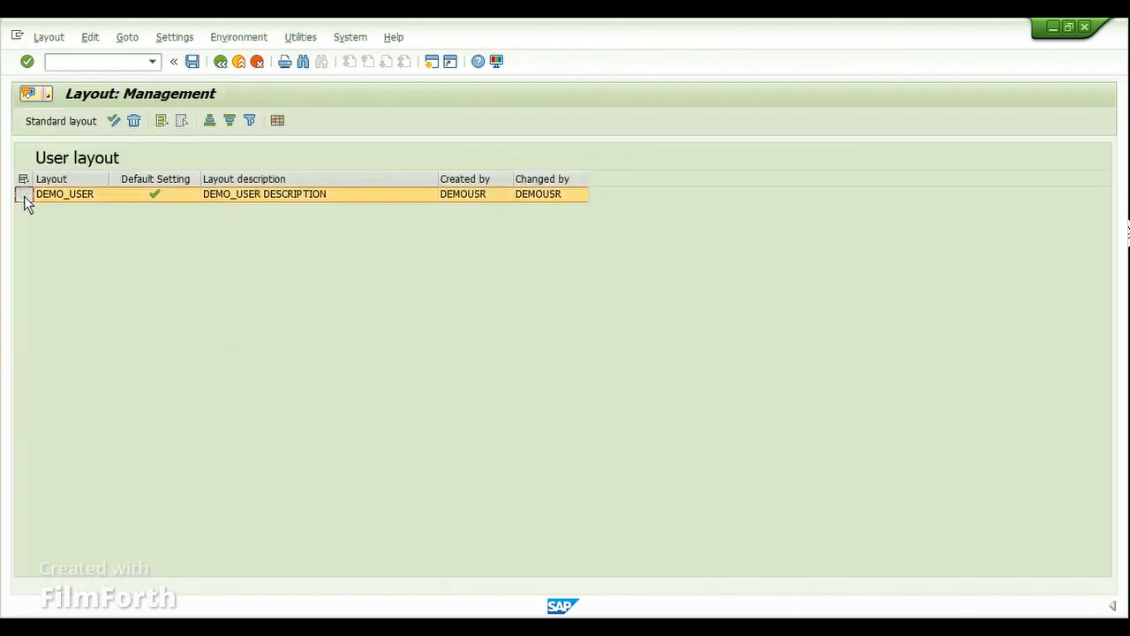
left_click(113, 124)
left_click(157, 192)
left_click(220, 62)
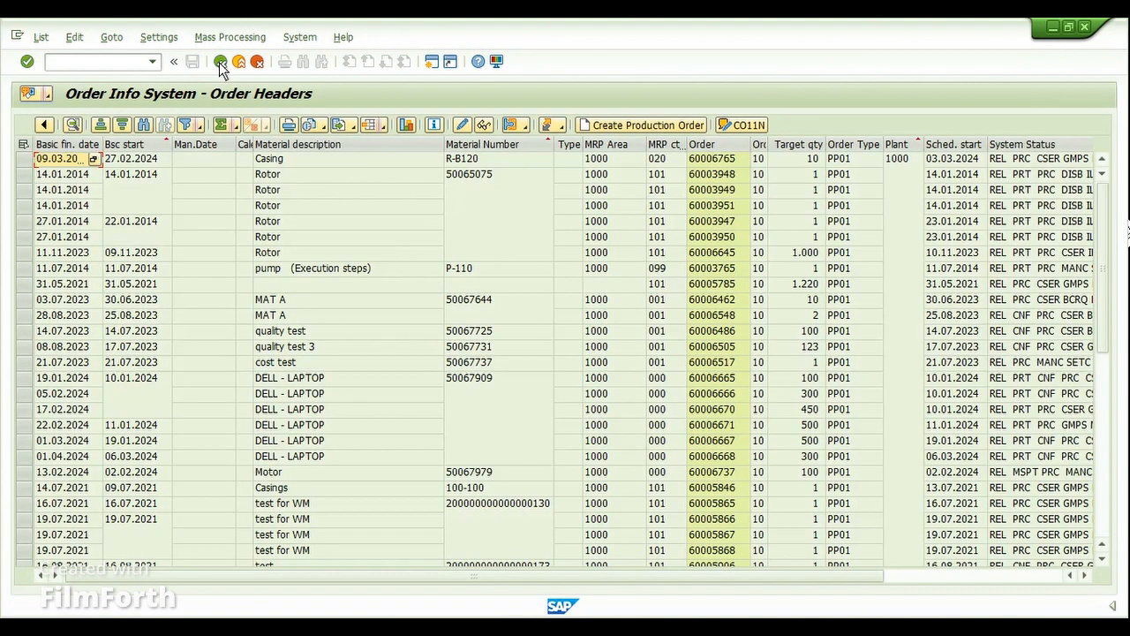
- Go back to the COOIS selection screen and choose DEMO_USER as the layout for the Order Headers list
left_click(220, 62)
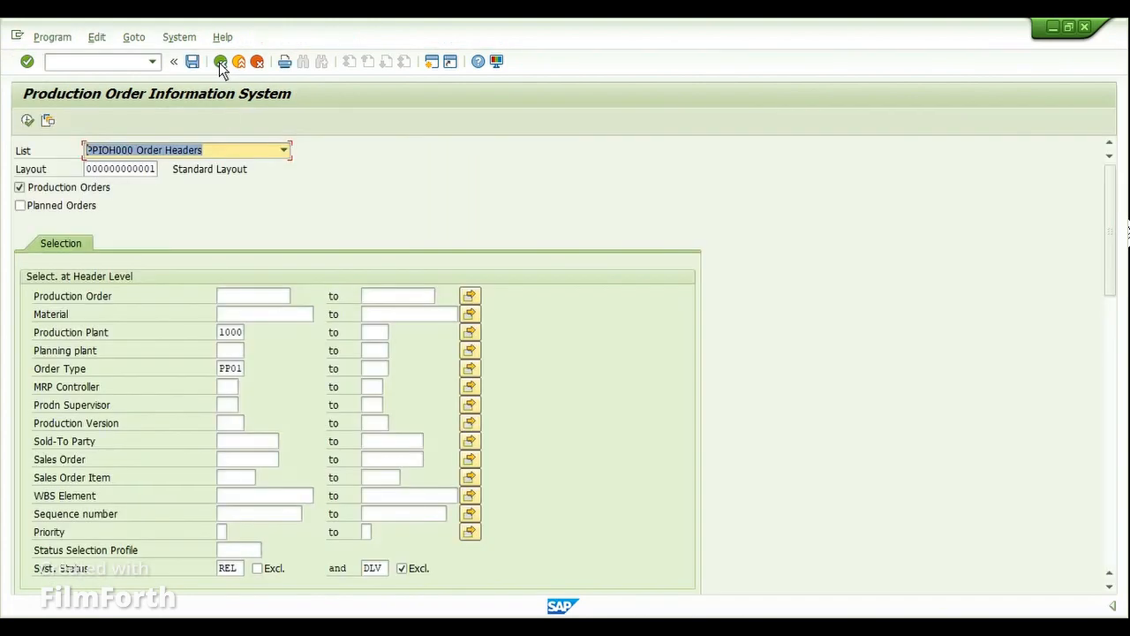
left_click(151, 170)
left_click(164, 169)
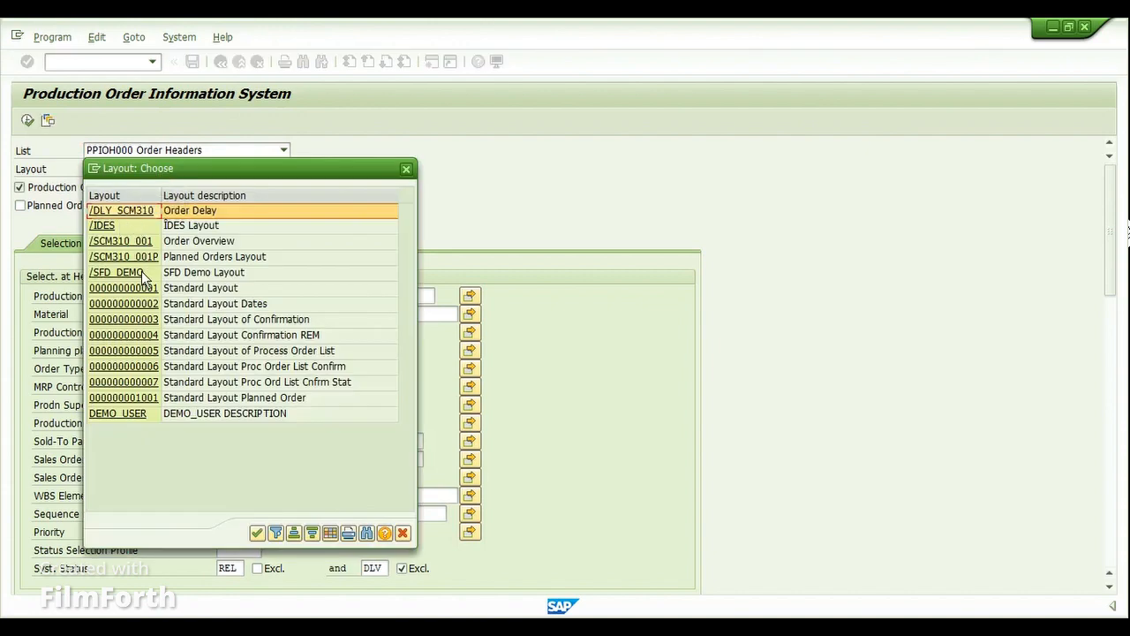
left_click(136, 415)
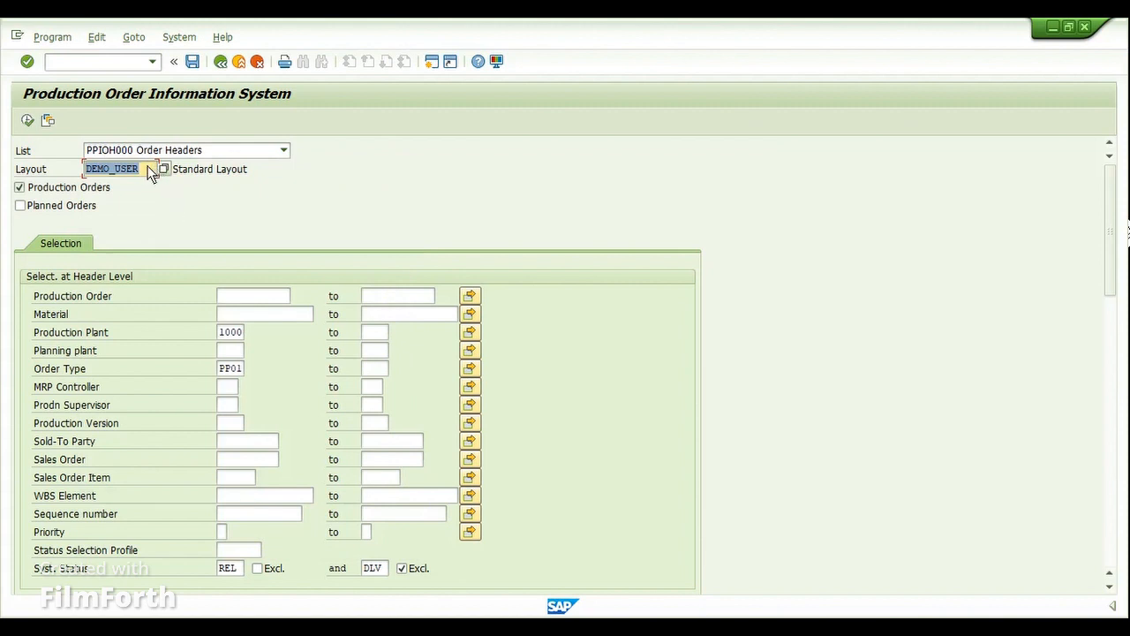
left_click(244, 332)
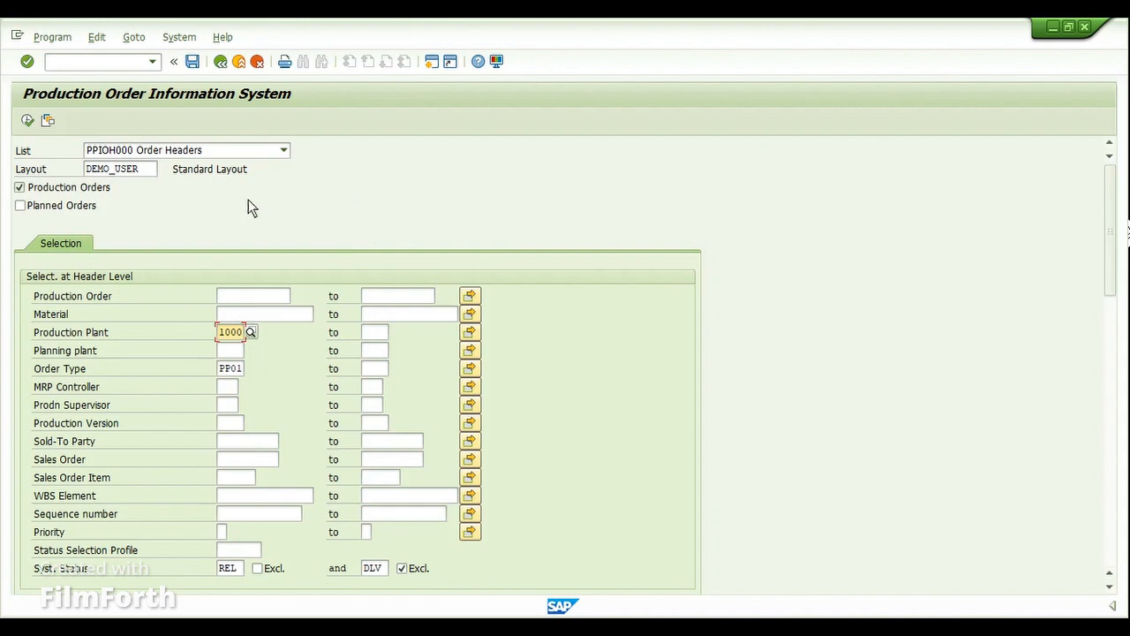
left_click(142, 167)
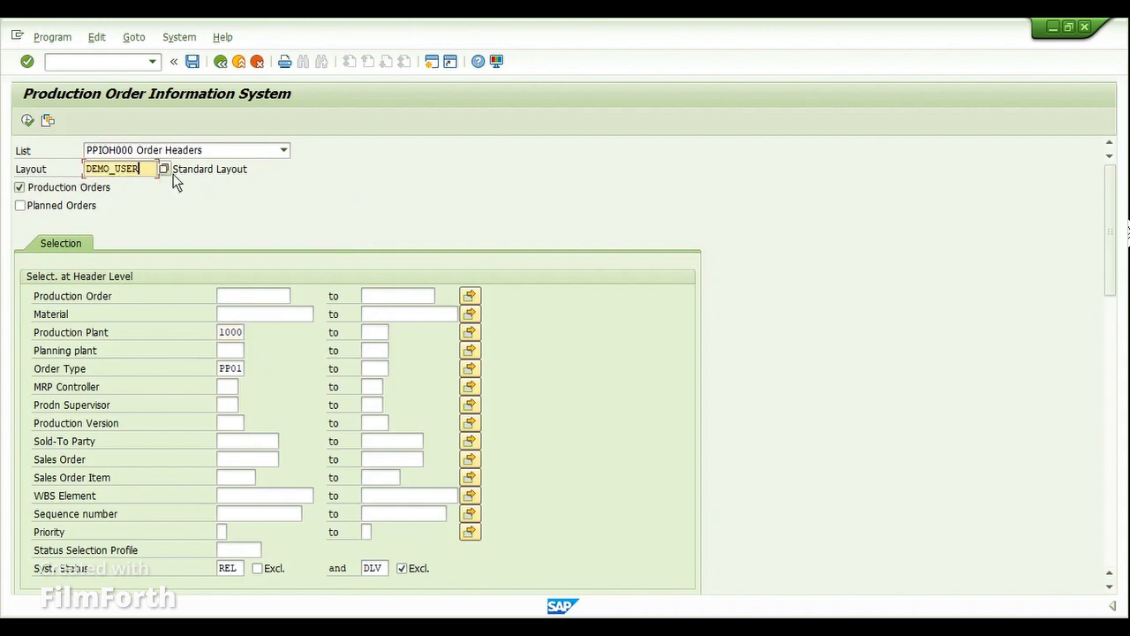
left_click(237, 333)
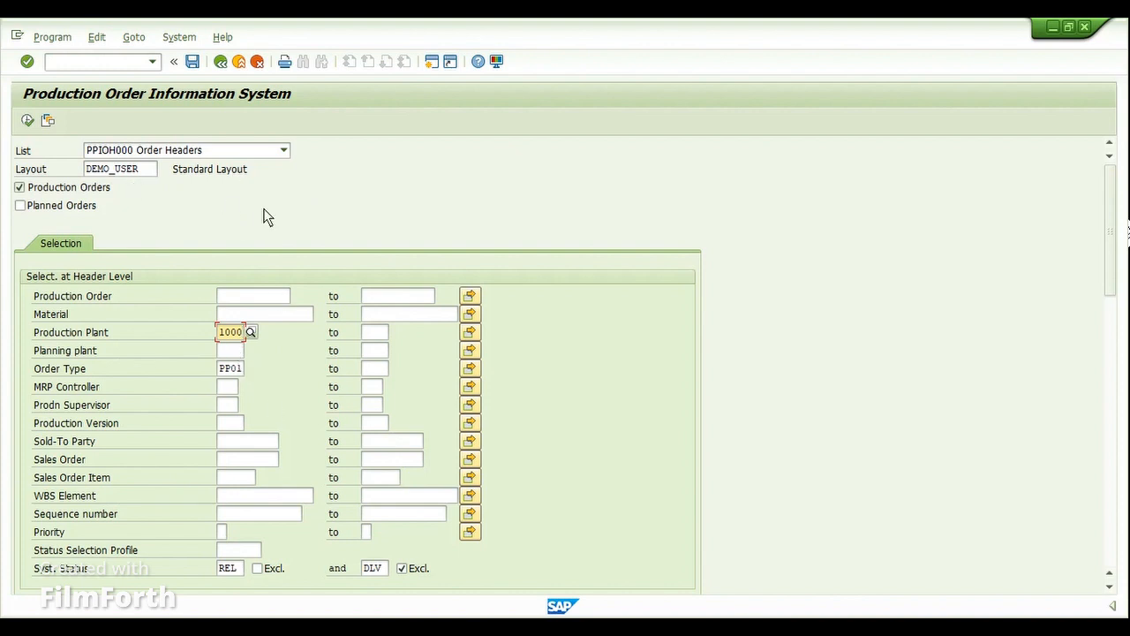
- Save the current selection criteria as variant DEMO_USER with the description DEMO USER VARIANT
left_click(192, 62)
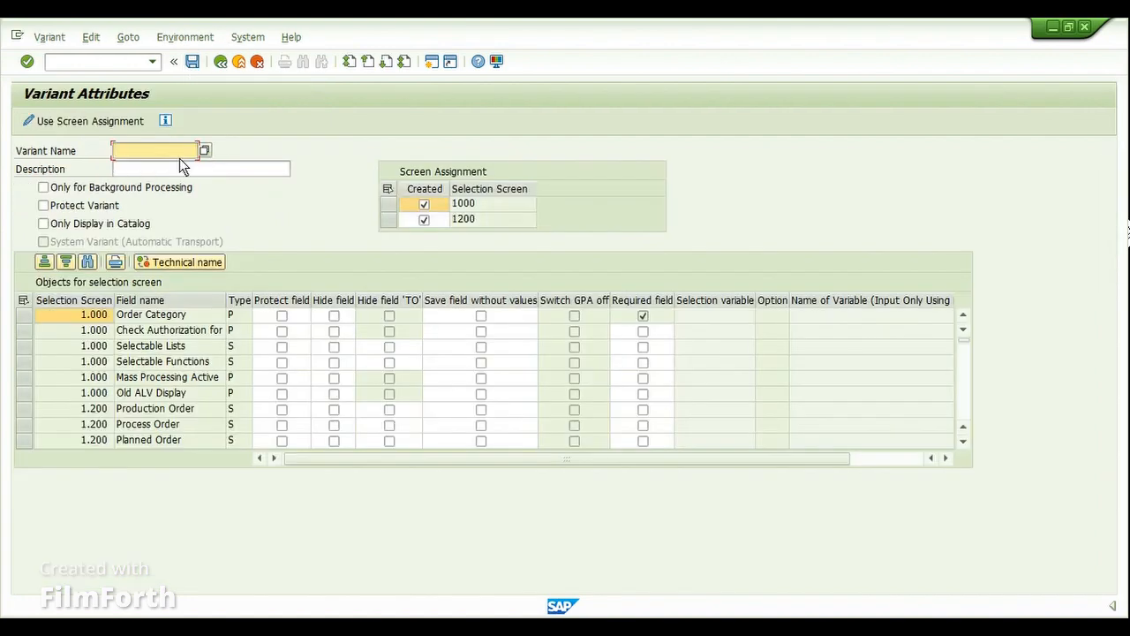
type("DEMO_USER")
key("Tab")
type("DEMO U")
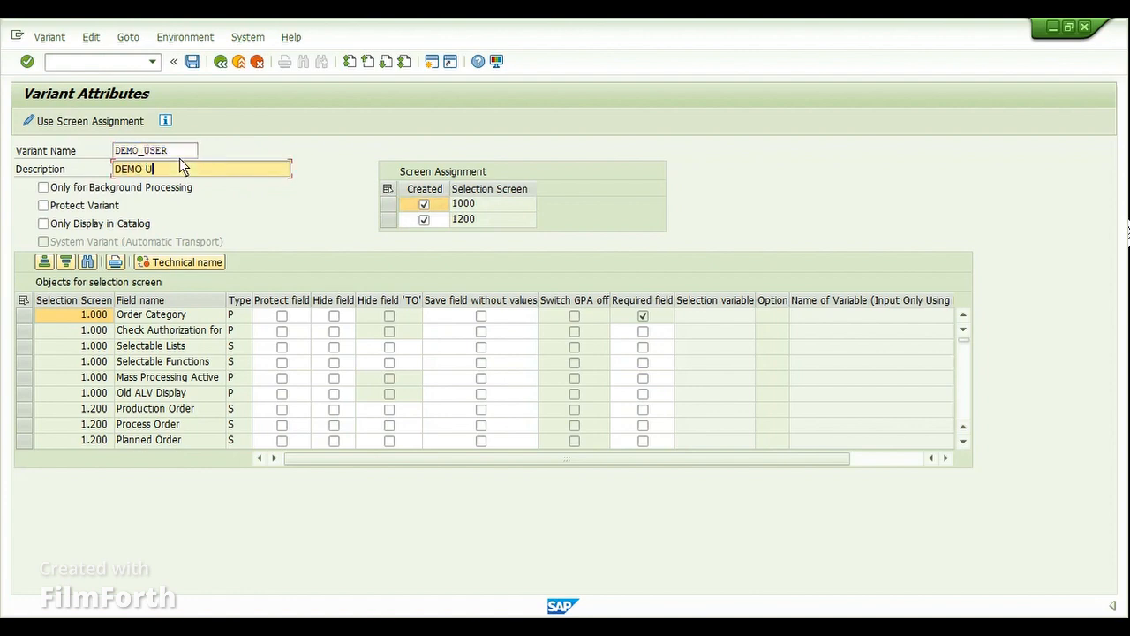
type("SER VaRIANT")
left_click(194, 65)
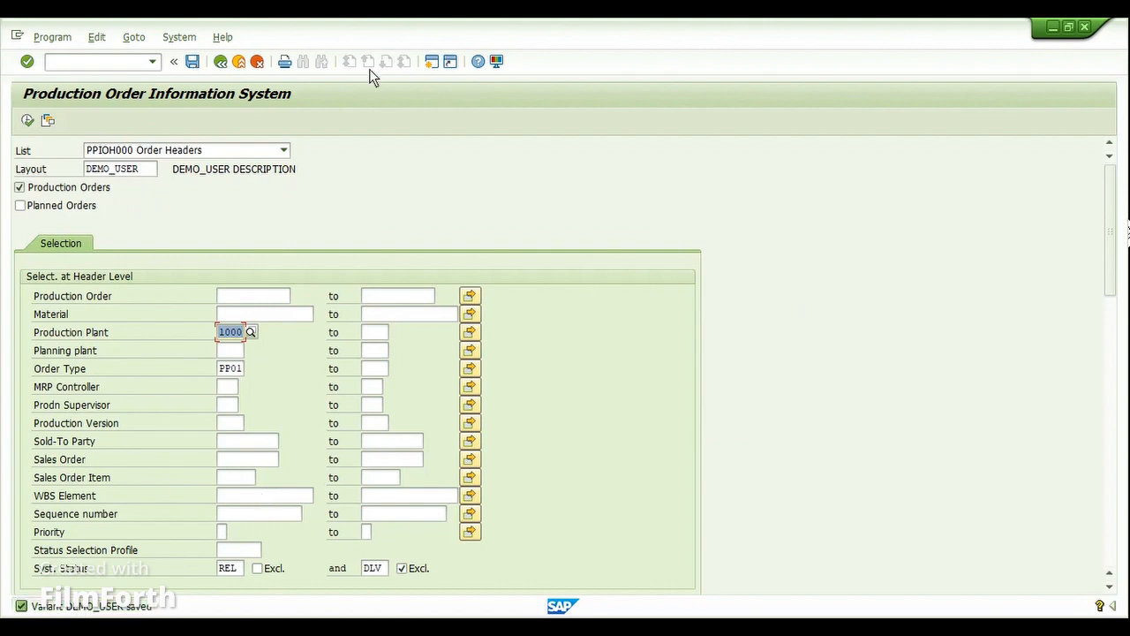
- Exit to SAP Easy Access, restart transaction COOIS, and check the layout preset on its selection screen
left_click(236, 63)
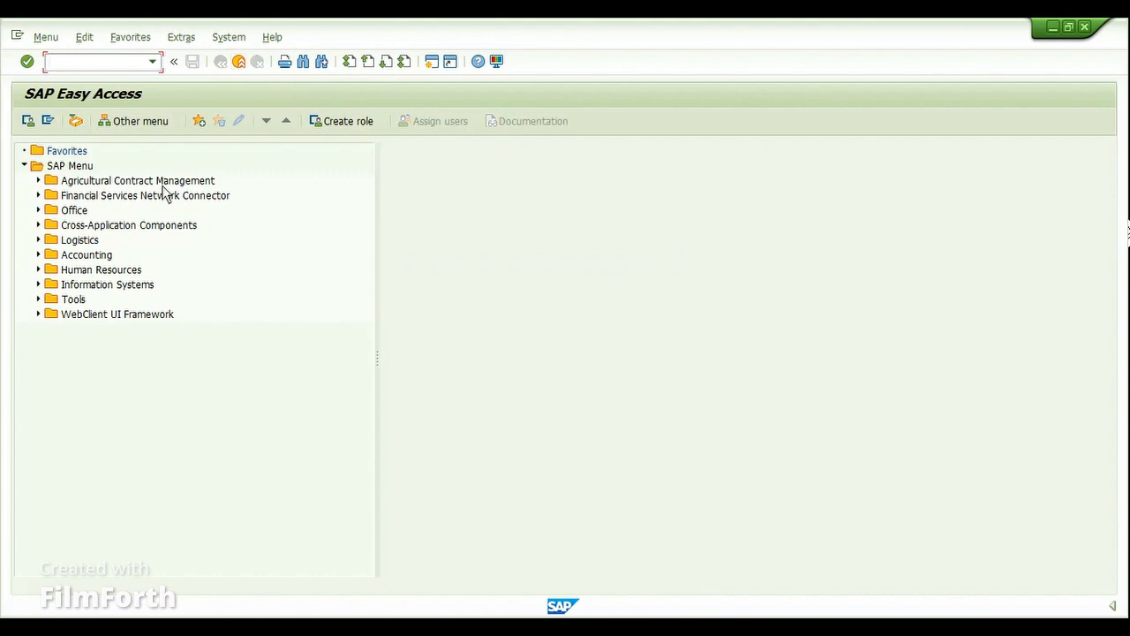
type("COOIS")
key("Return")
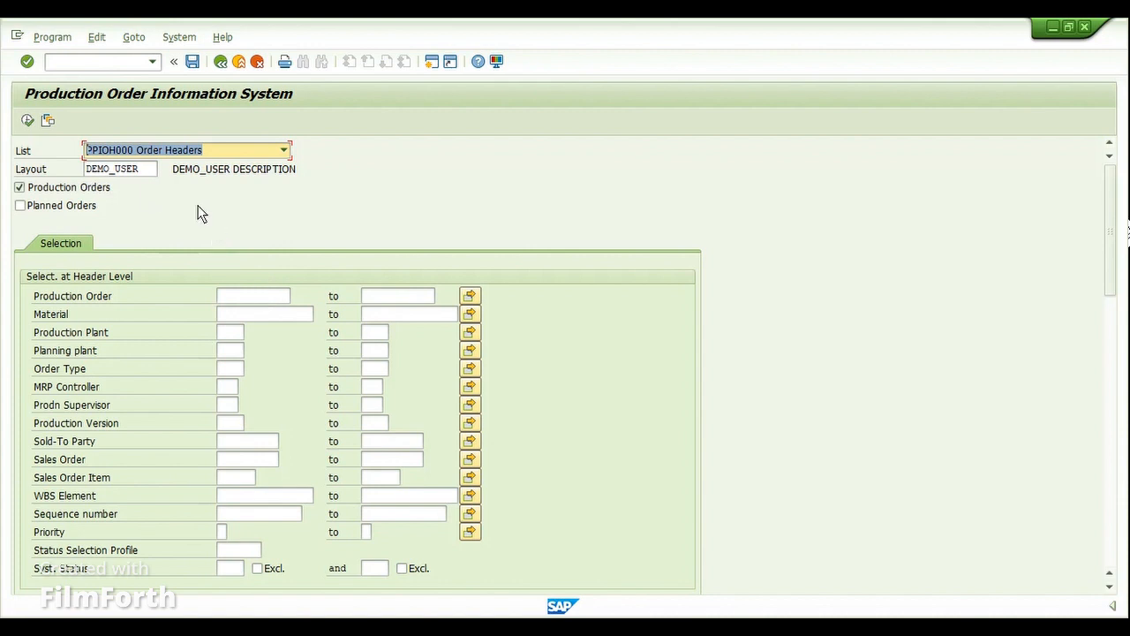
left_click(139, 172)
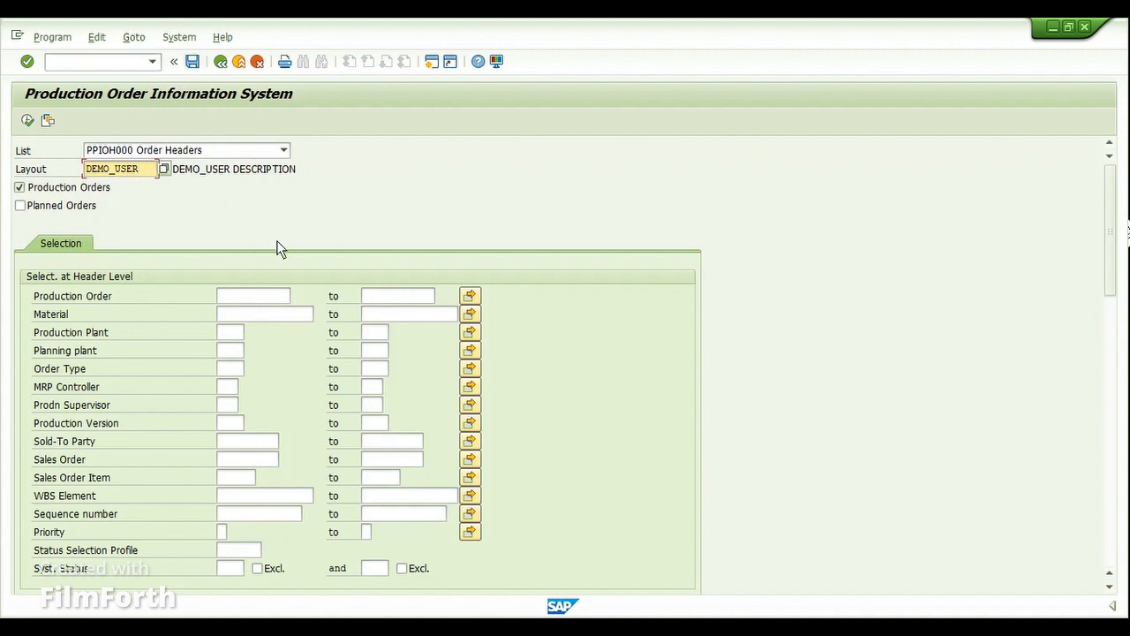
- Retrieve the saved DEMO_USER variant into the selection screen, searching by the current creator
left_click(137, 39)
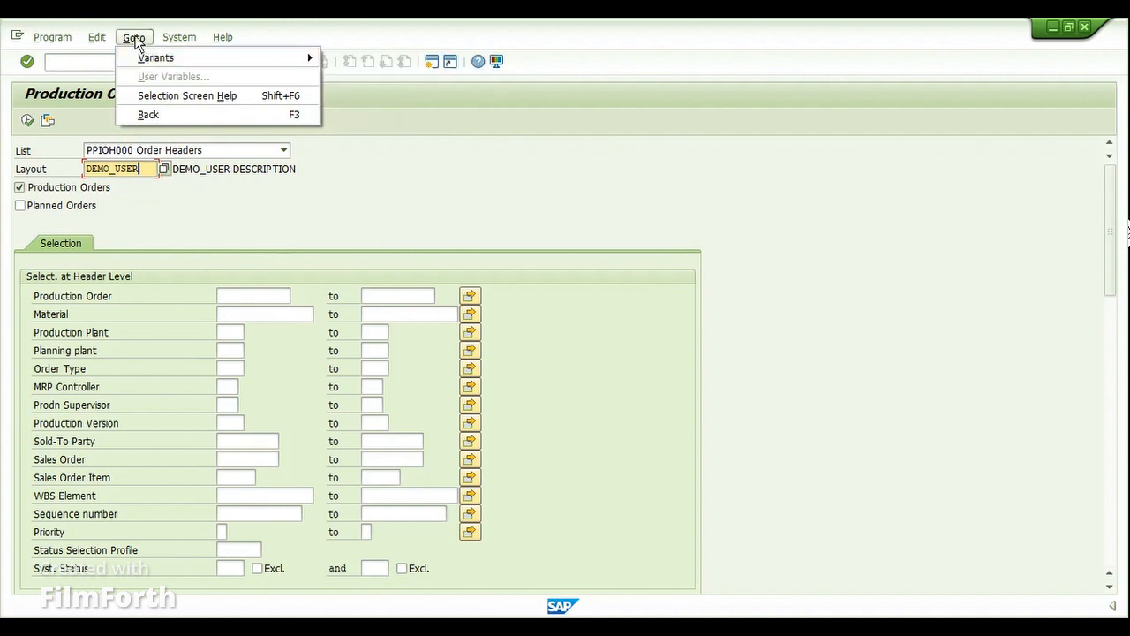
mouse_move(168, 58)
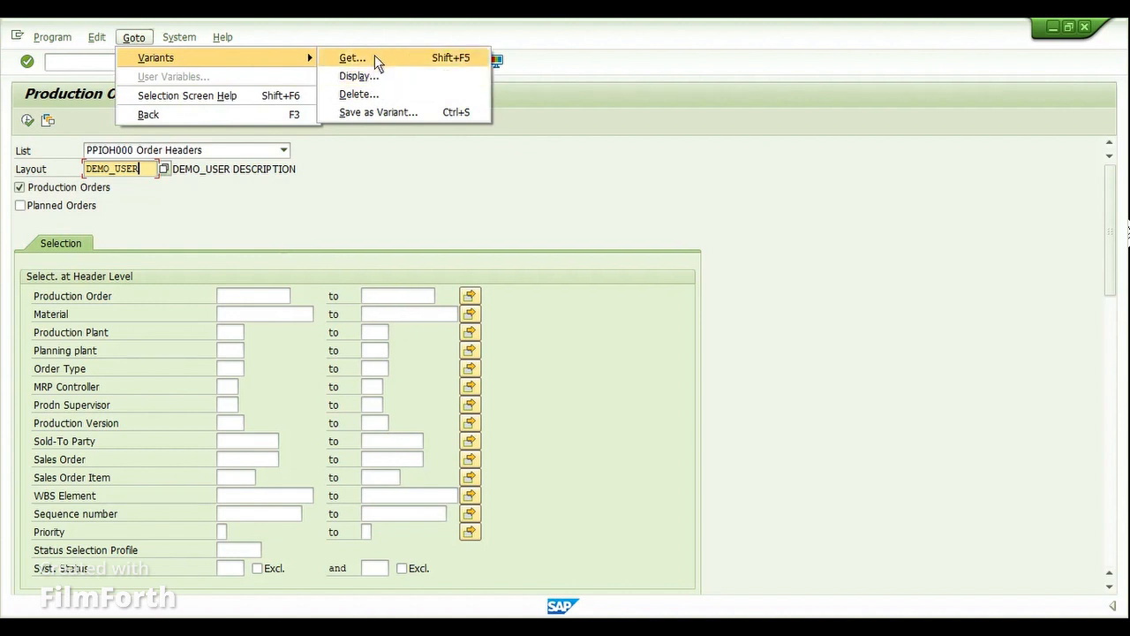
left_click(374, 55)
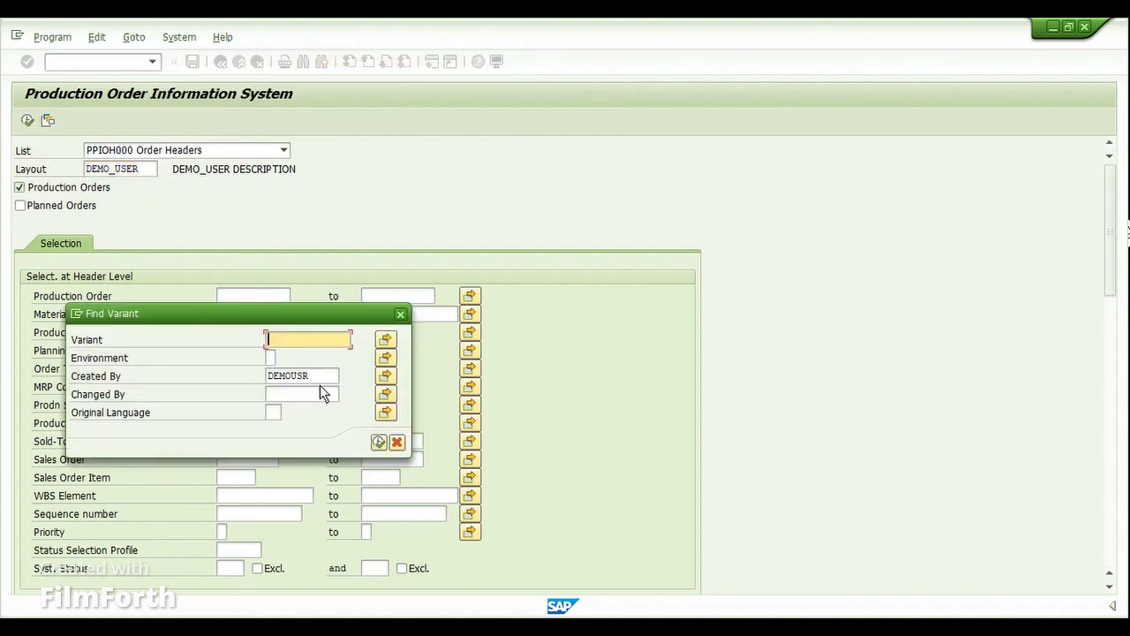
left_click(320, 378)
left_click(378, 442)
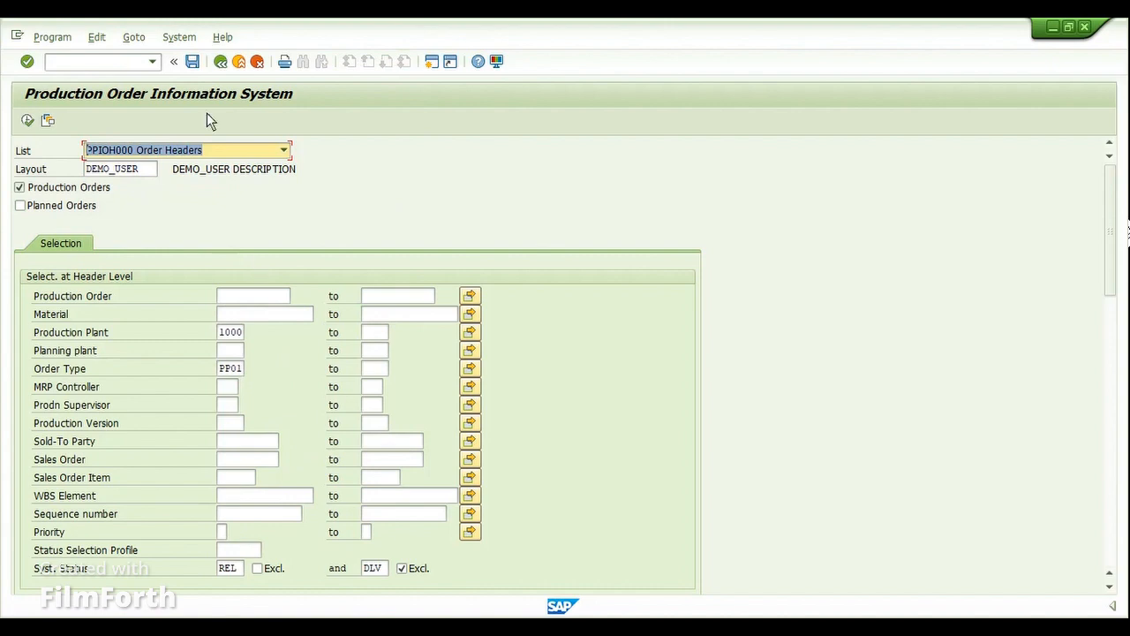
- Save the current selection criteria as a variant, prefixing its name DEMO_USER with U_
left_click(192, 61)
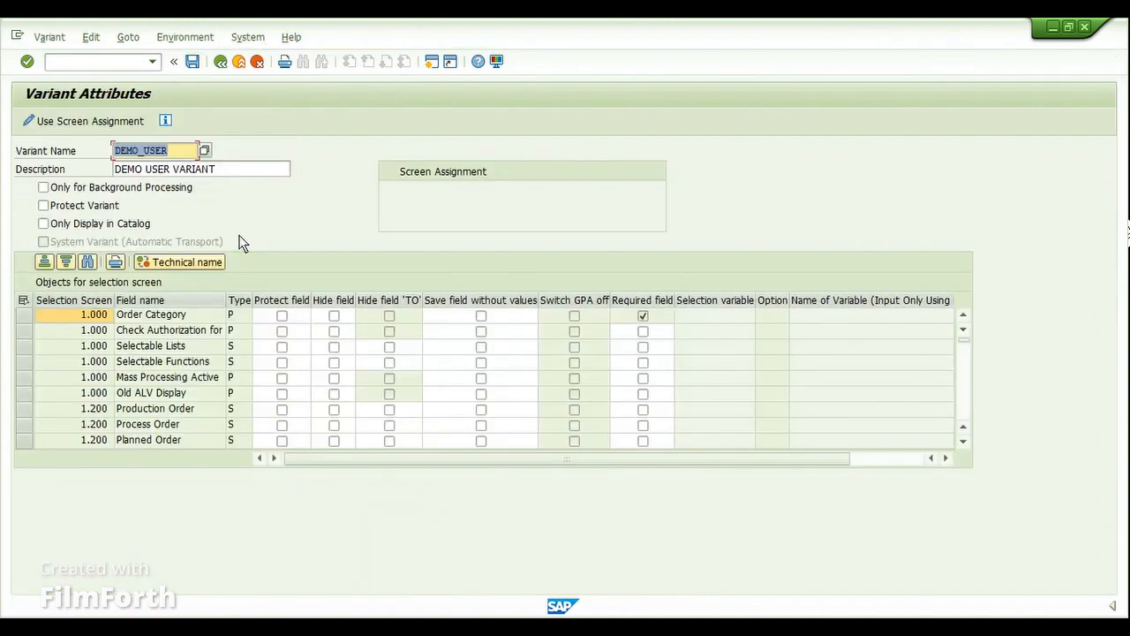
left_click(177, 156)
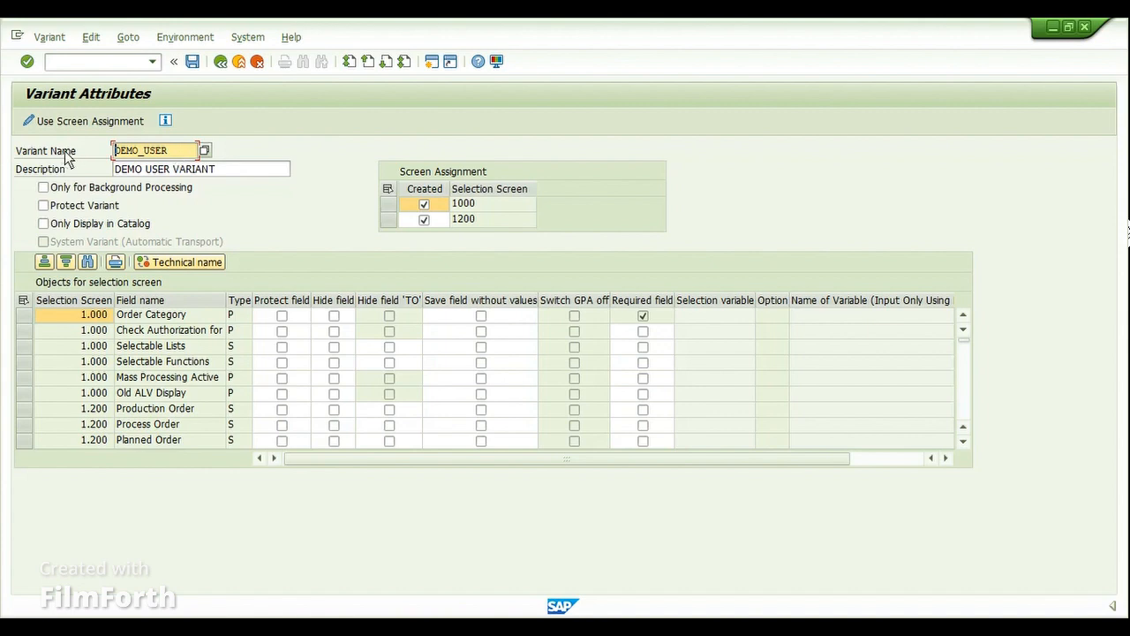
type("U_")
left_click(191, 61)
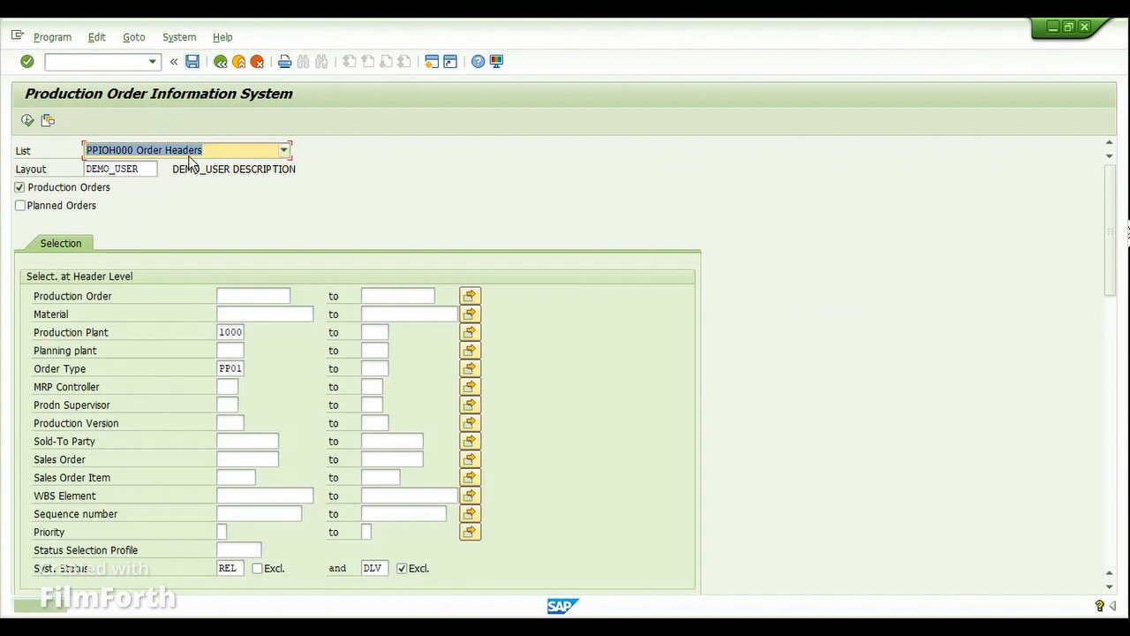
- Run the Order Headers report, examine the order list and its export options, and return to the selection screen
key("F8")
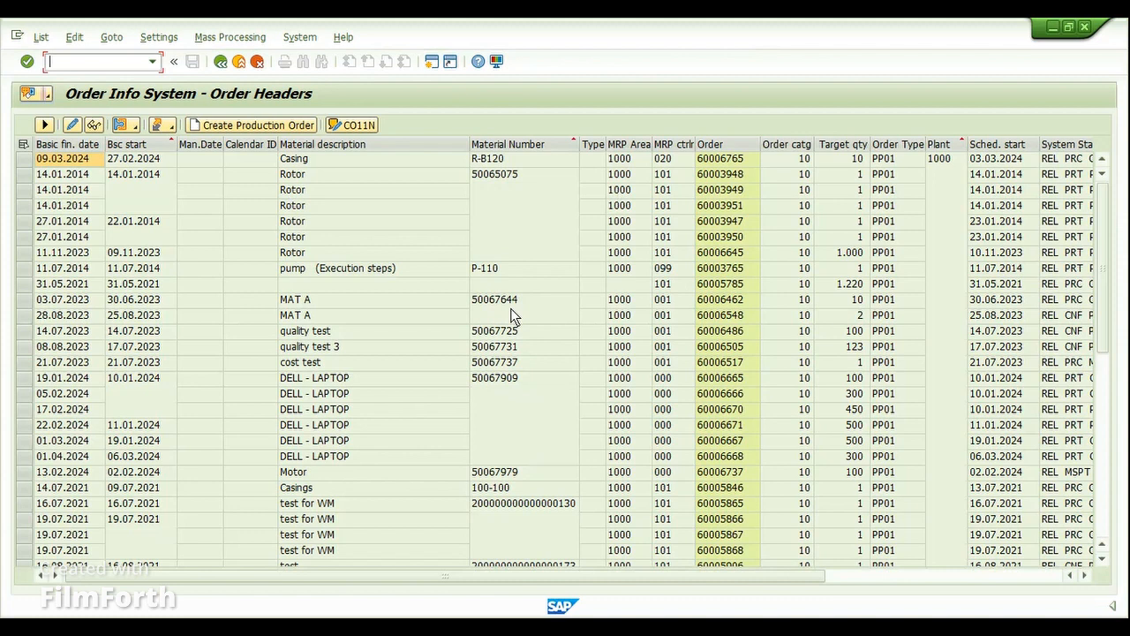
left_click(237, 144)
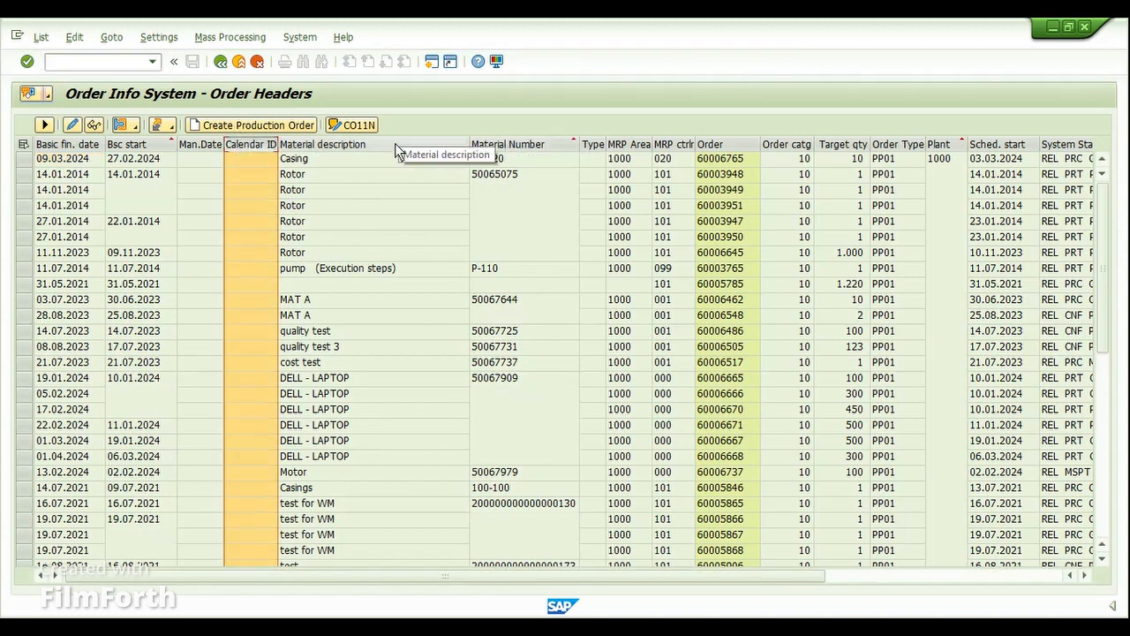
left_click(426, 352)
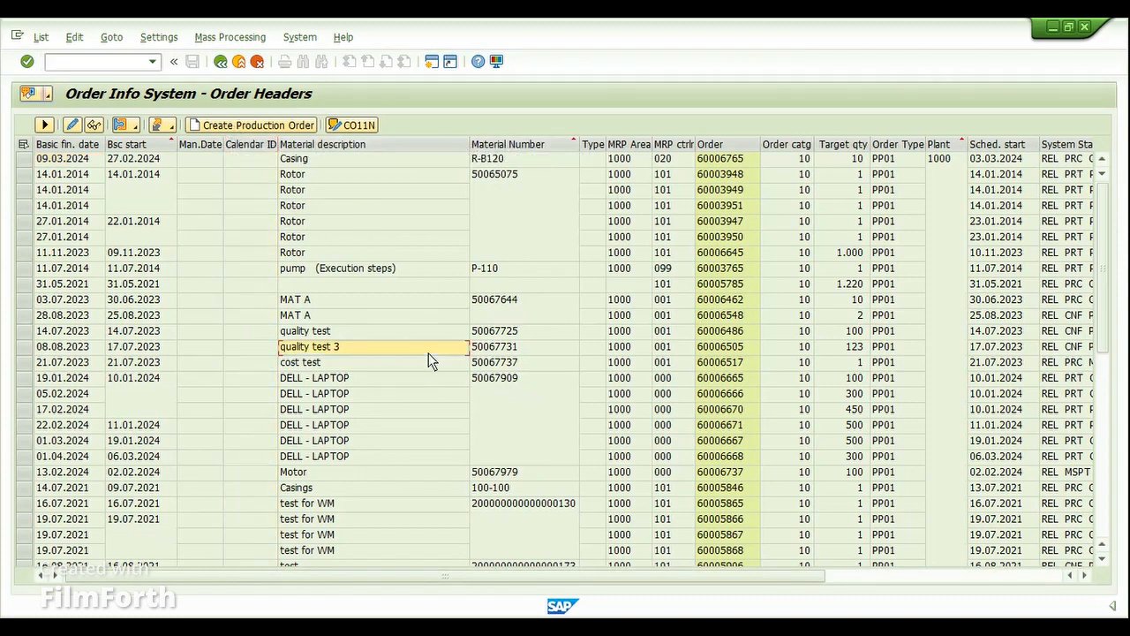
left_click(44, 124)
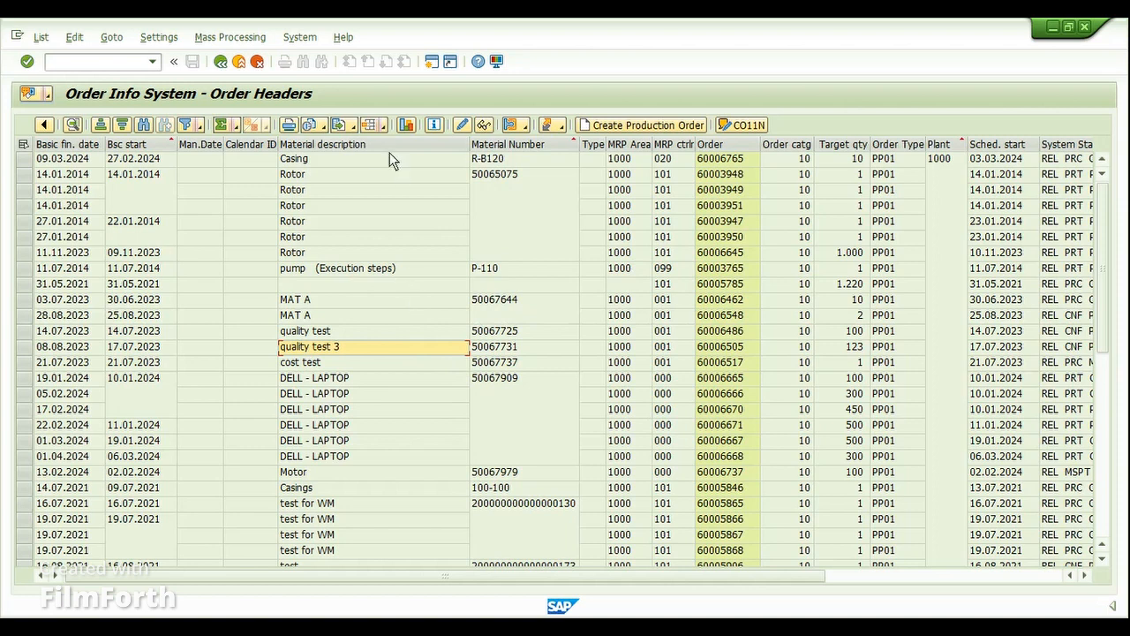
left_click(351, 129)
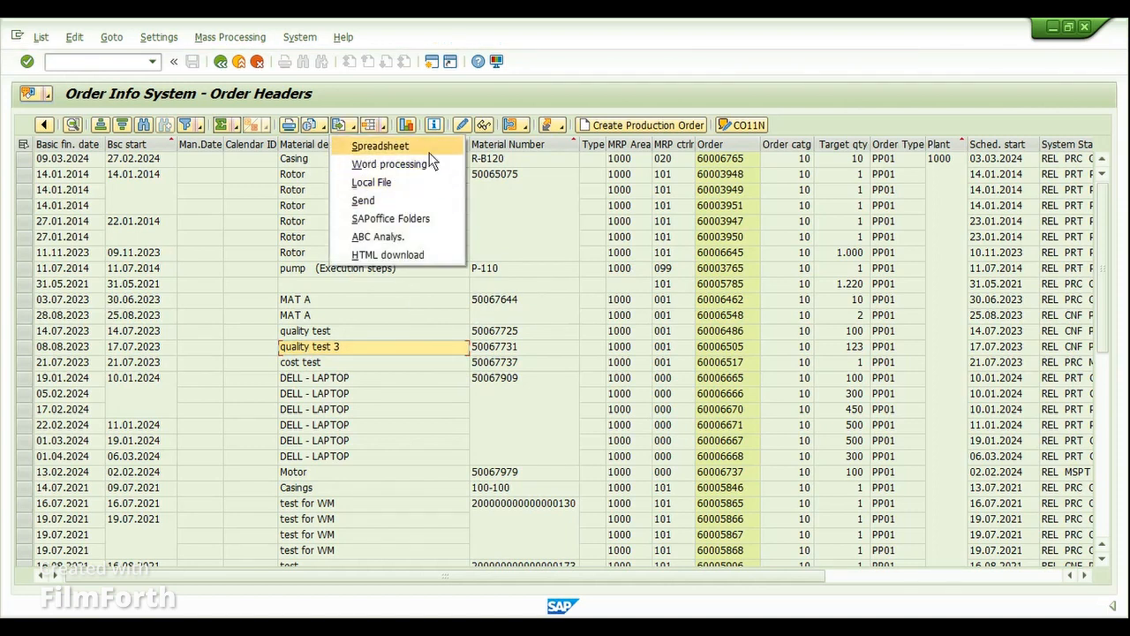
left_click(537, 318)
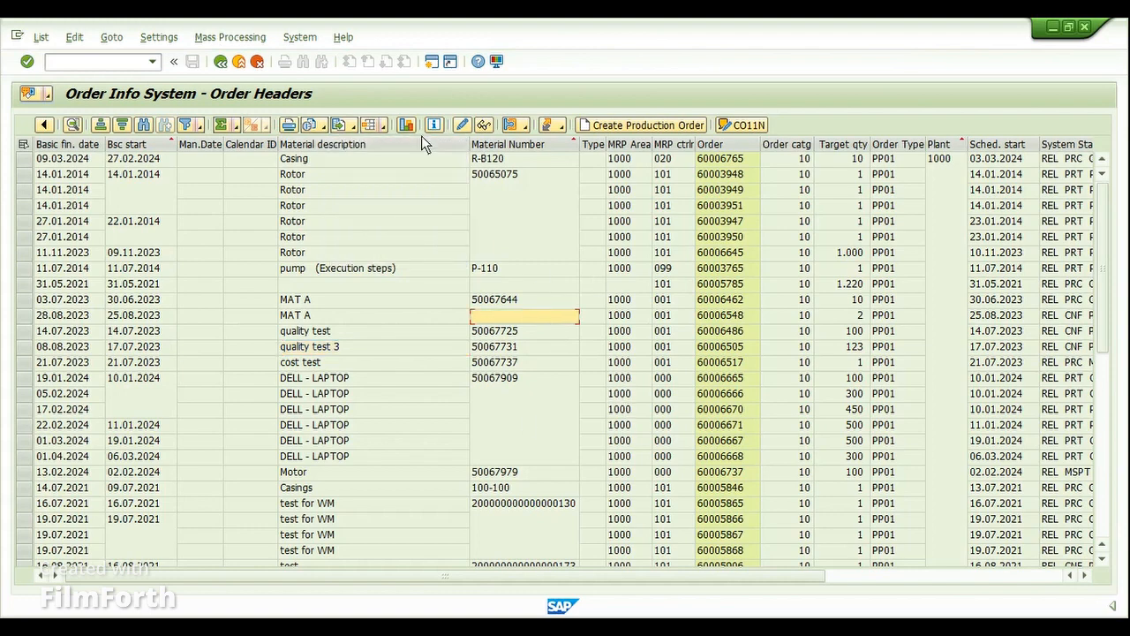
left_click(243, 68)
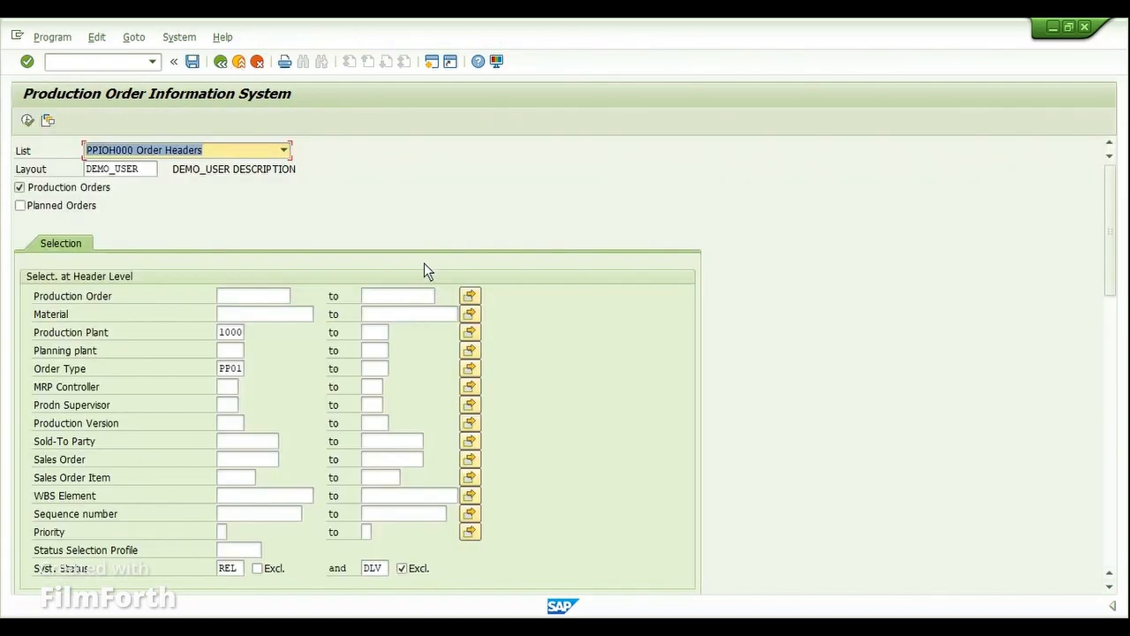
- Start transaction SBWP in a new session and view the inbox's unread documents and workflow items
left_click(432, 67)
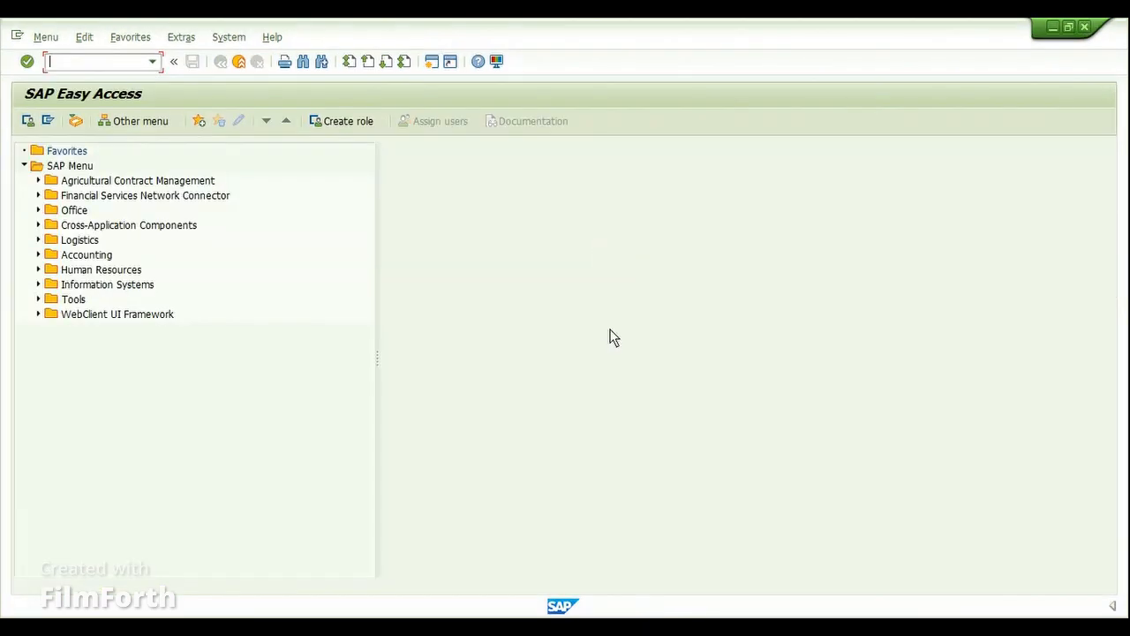
type("sbwp")
key("Return")
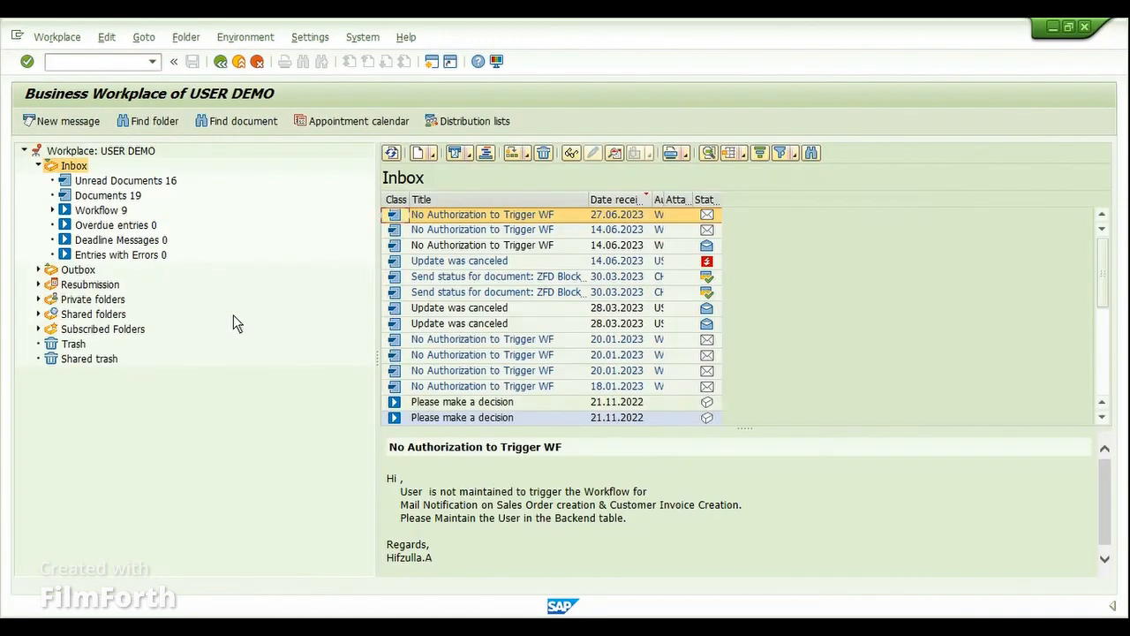
left_click(132, 184)
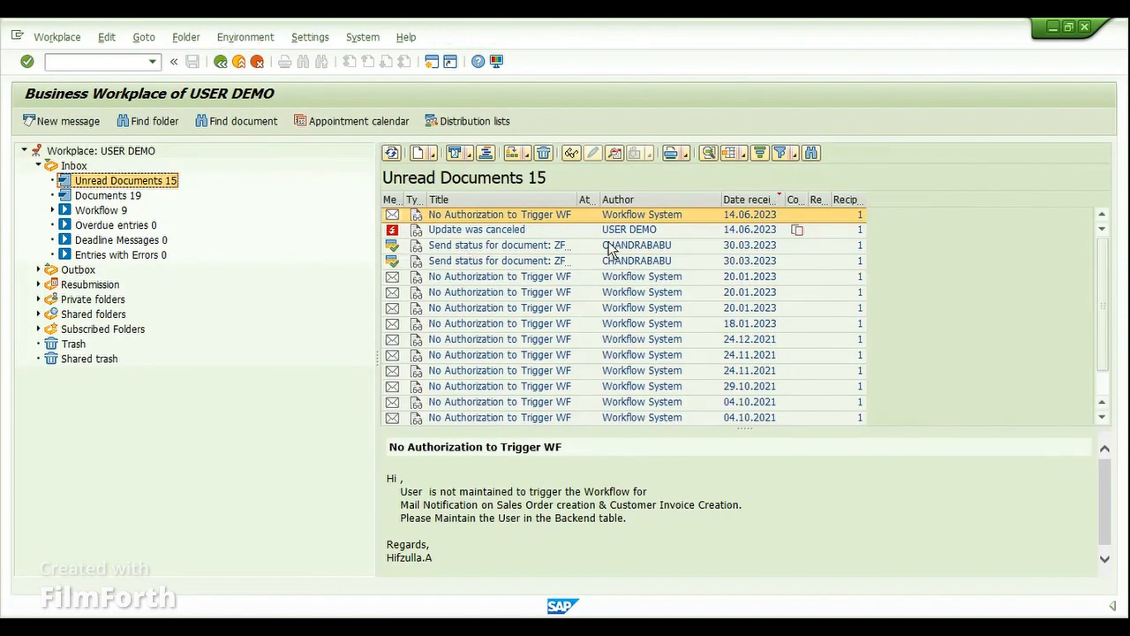
left_click(69, 211)
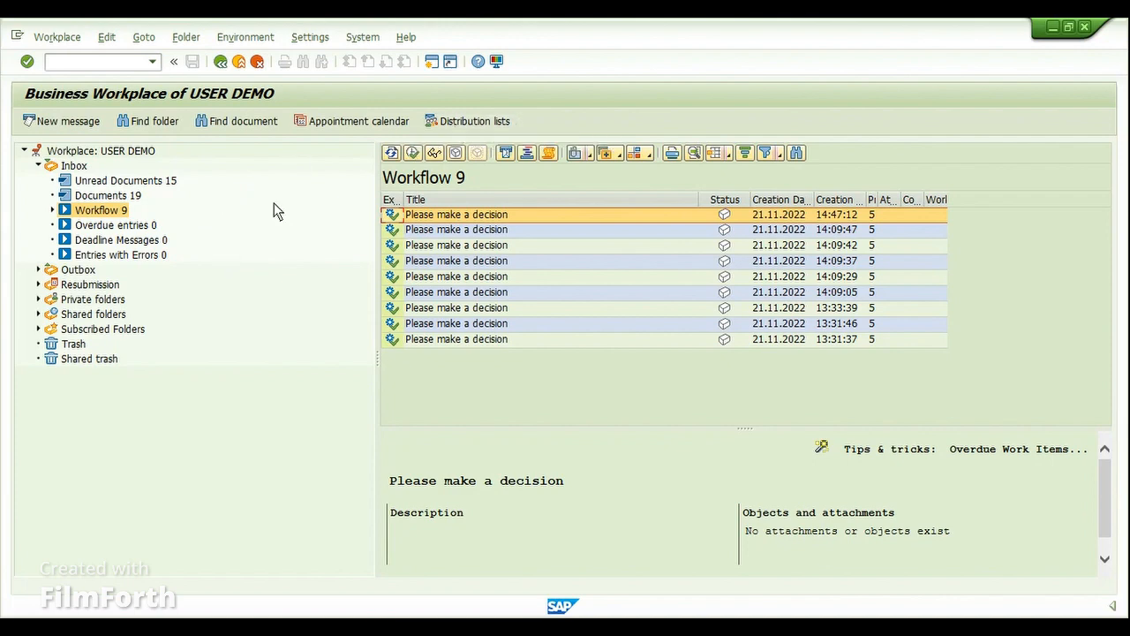
- Open the distribution lists and specify a private distribution list named DEMO_USR with the title Open Production Orders
left_click(465, 123)
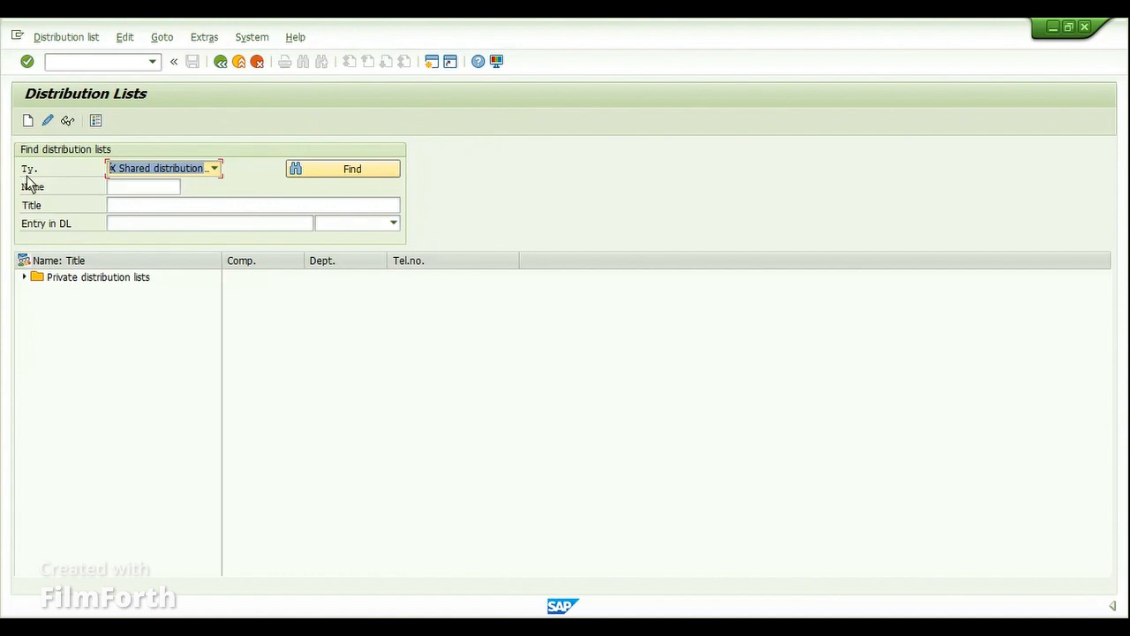
left_click(199, 168)
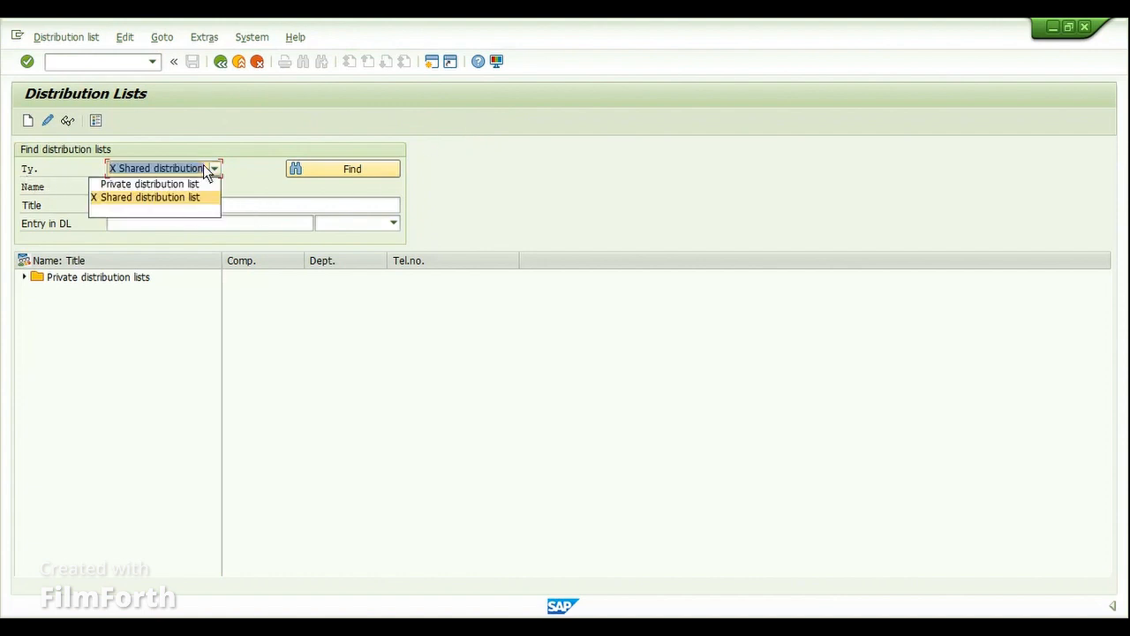
left_click(163, 189)
left_click(164, 189)
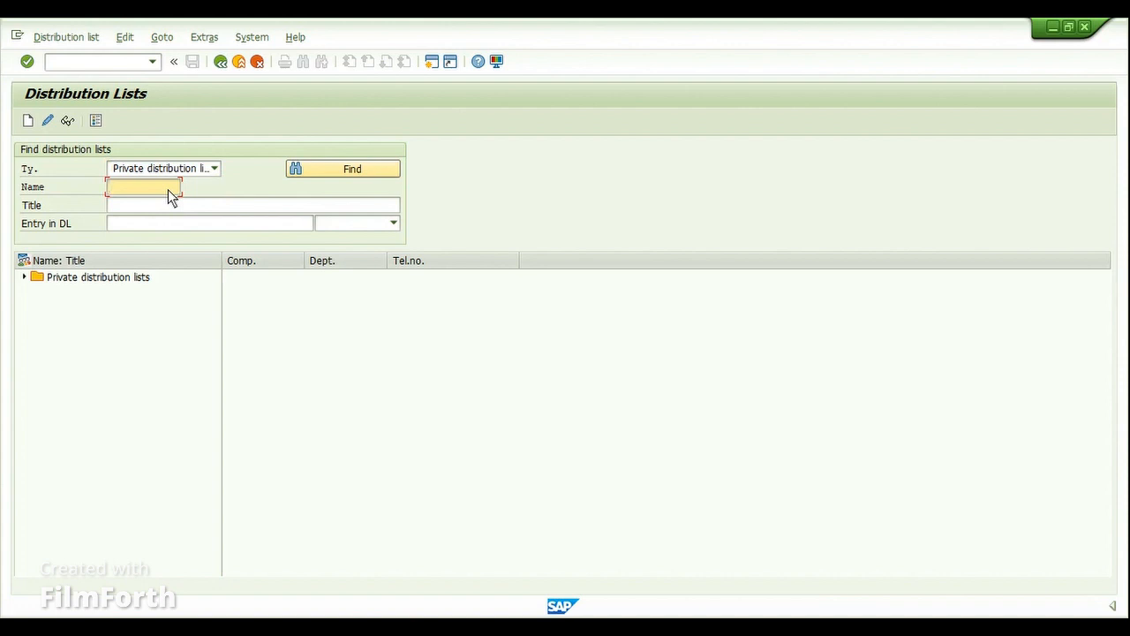
type("demo_usr")
key("ctrl+a")
key("ctrl+c")
key("Tab")
key("ctrl+v")
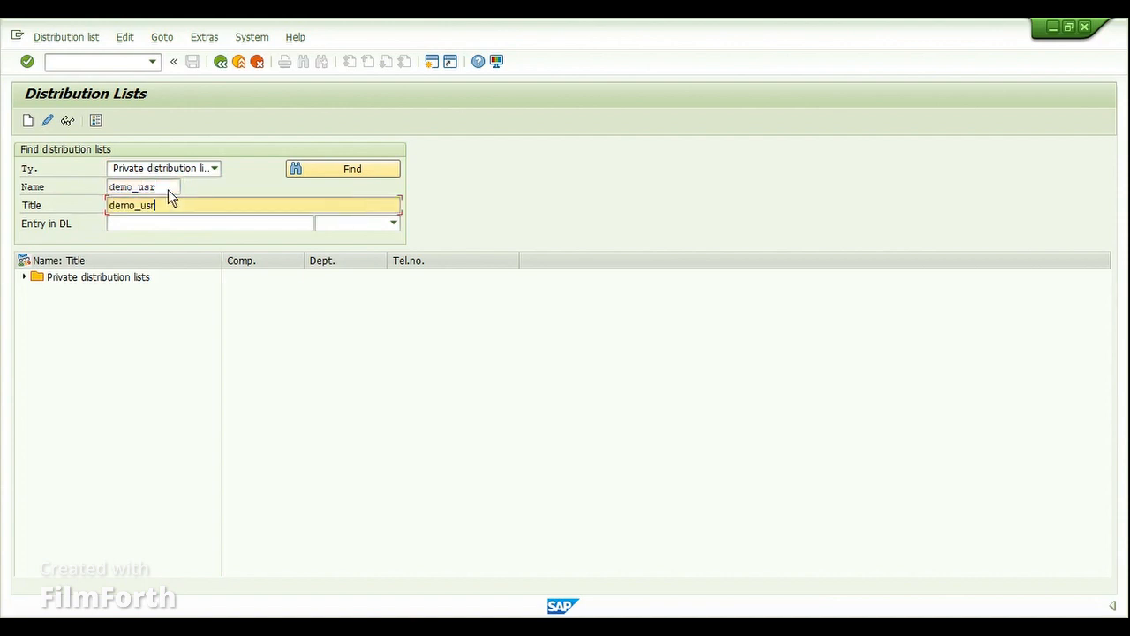
key("ctrl+a")
type("Open Production Orders")
key("Return")
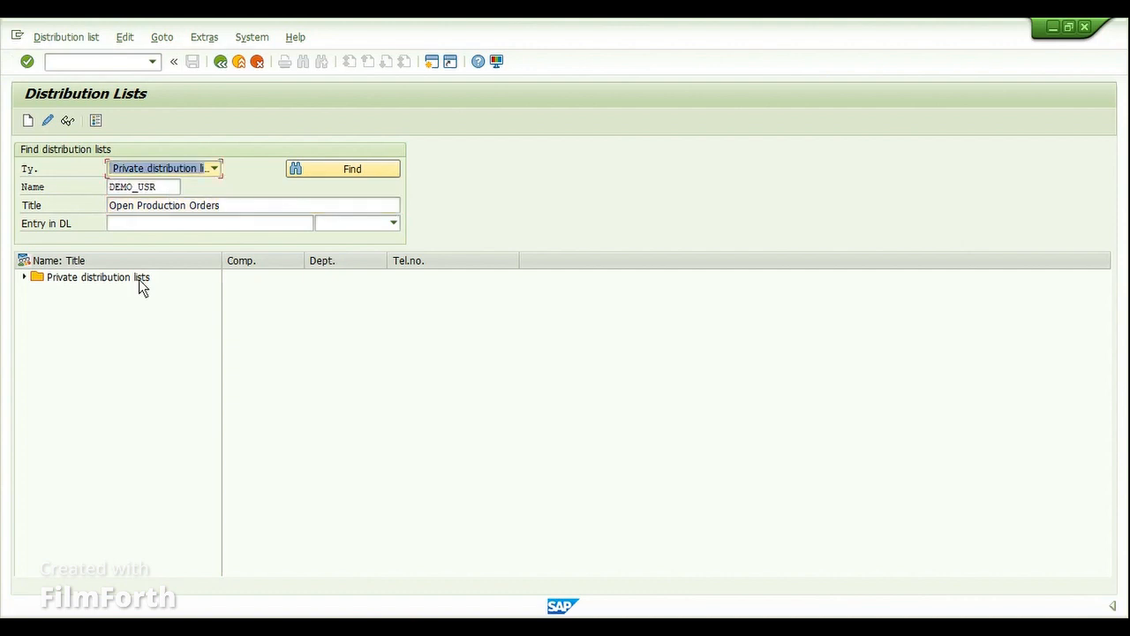
- Start creating the DEMO_USR list under the private distribution lists, check its attributes, and open its recipient content
left_click(24, 278)
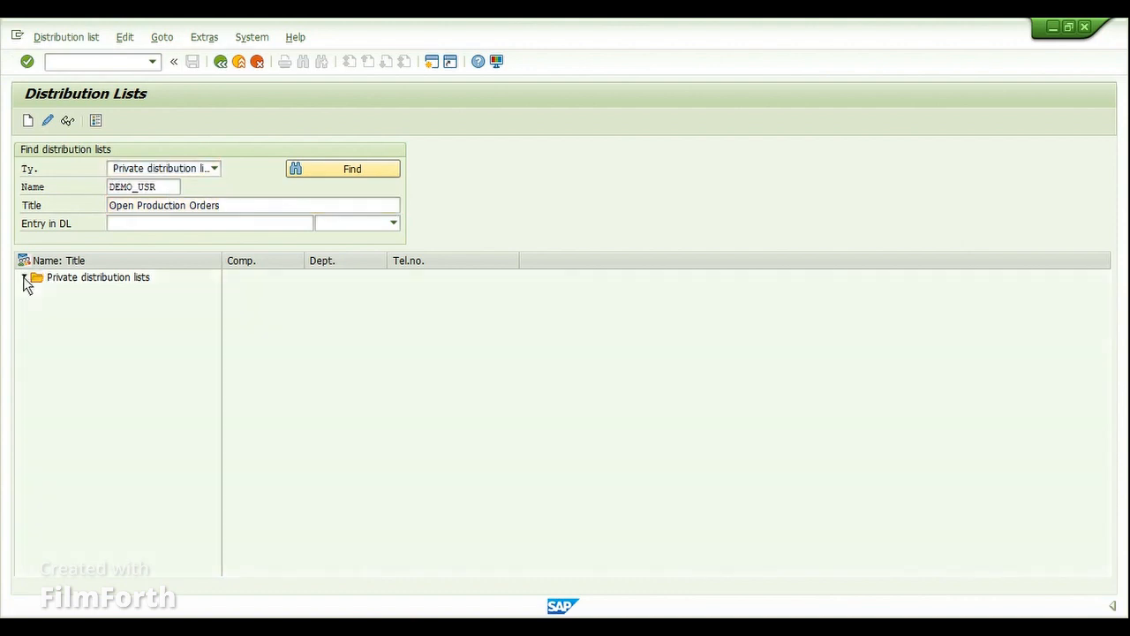
left_click(103, 277)
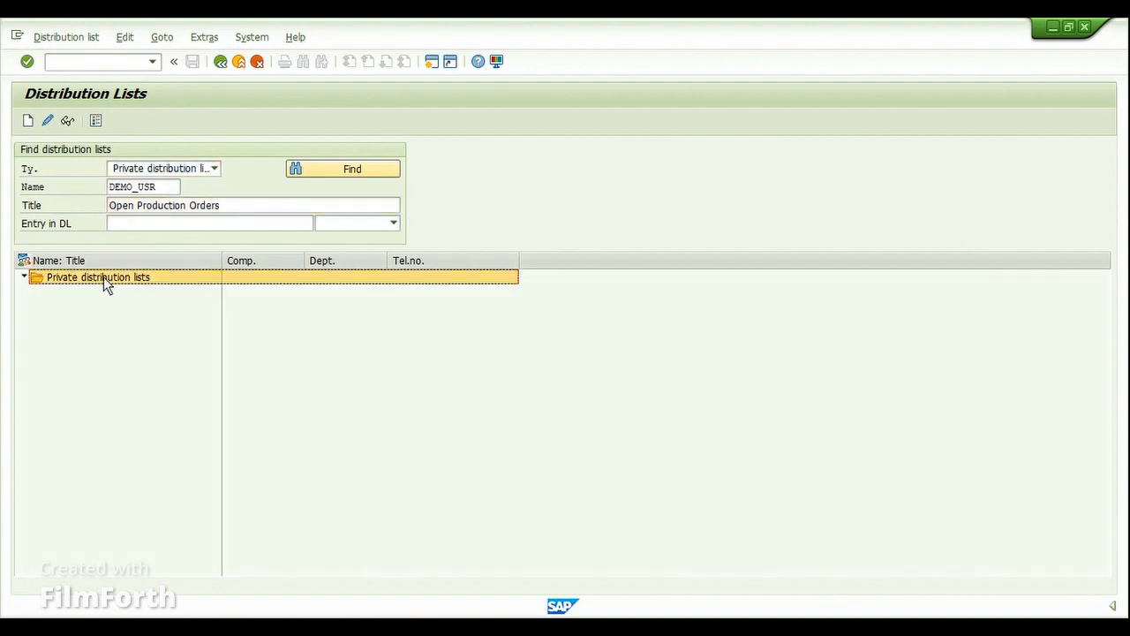
left_click(27, 121)
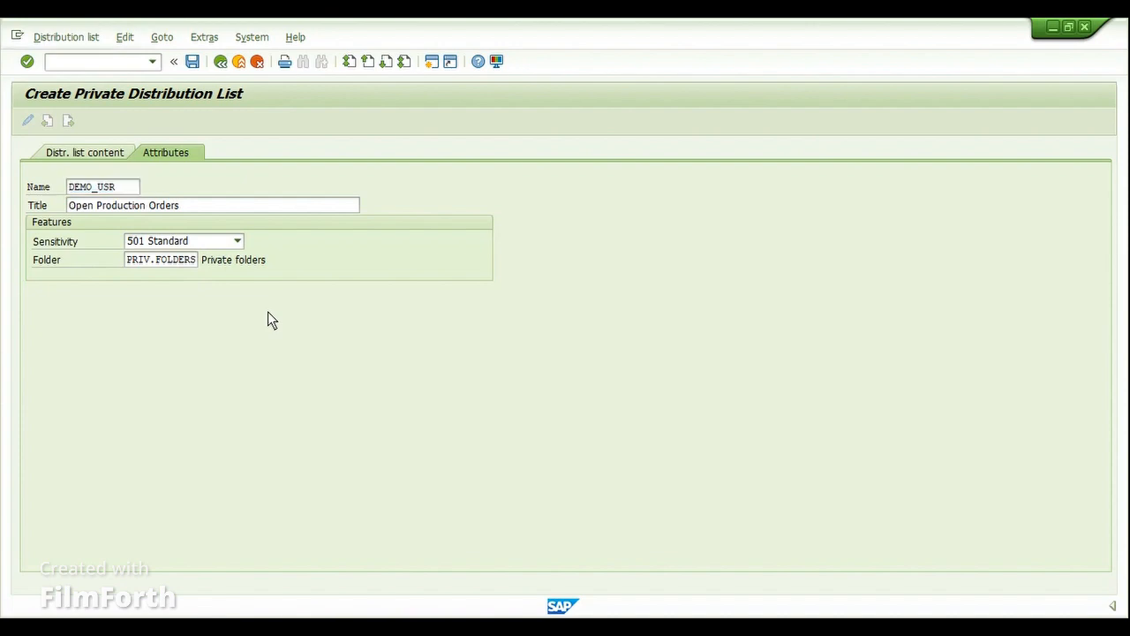
left_click(112, 154)
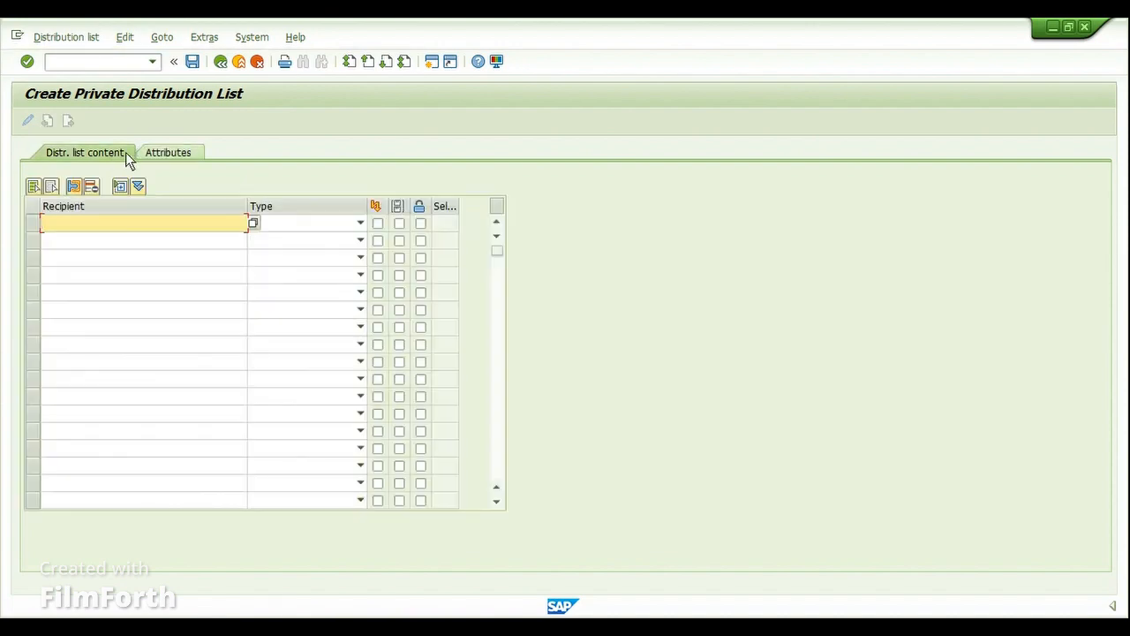
left_click(152, 154)
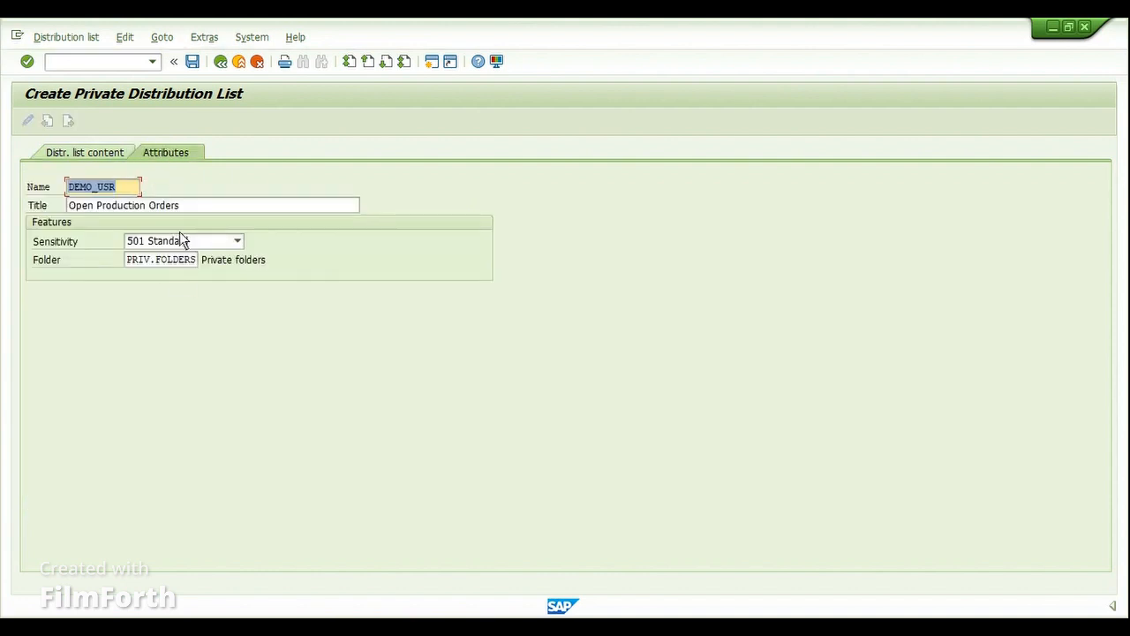
left_click(80, 151)
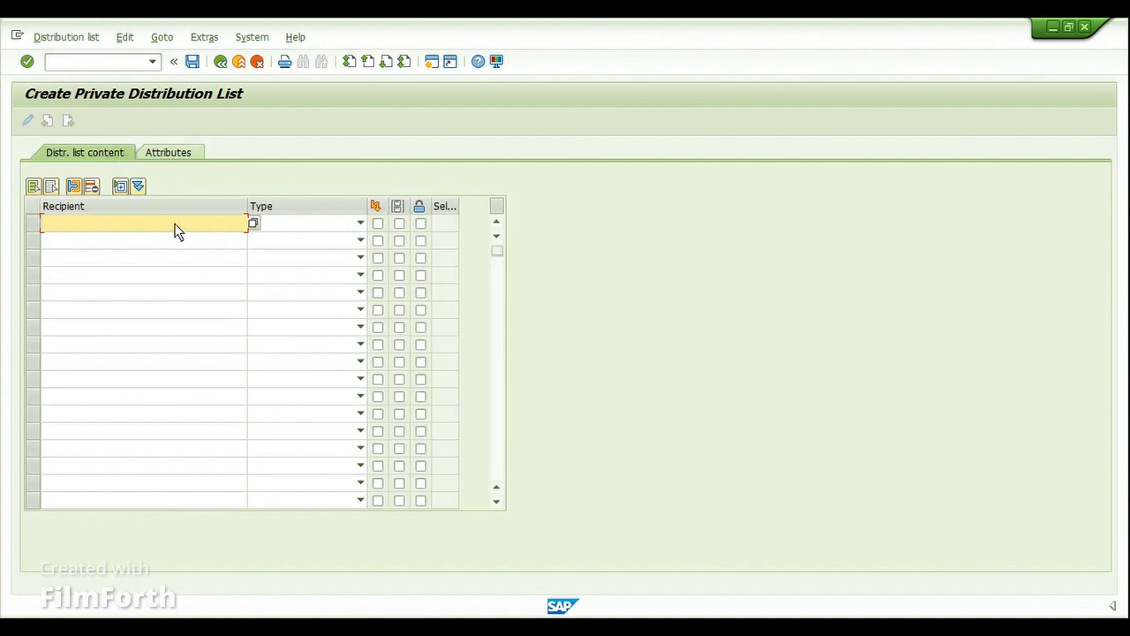
- Try to add the demo user as the first recipient with the type SAP Logon Name
left_click(306, 224)
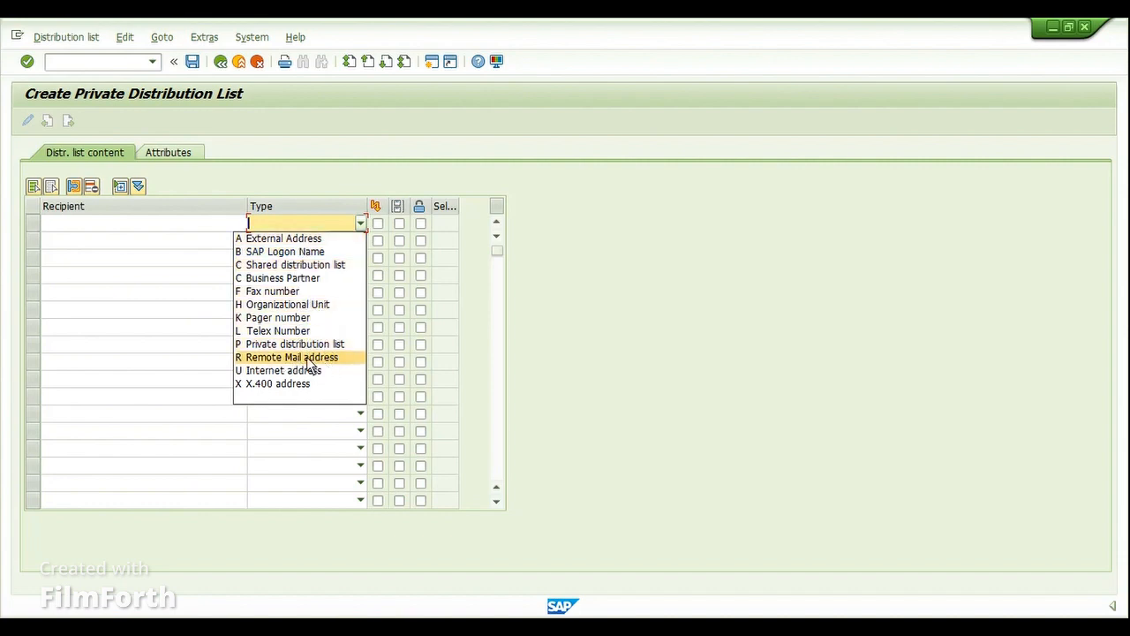
left_click(279, 255)
left_click(207, 227)
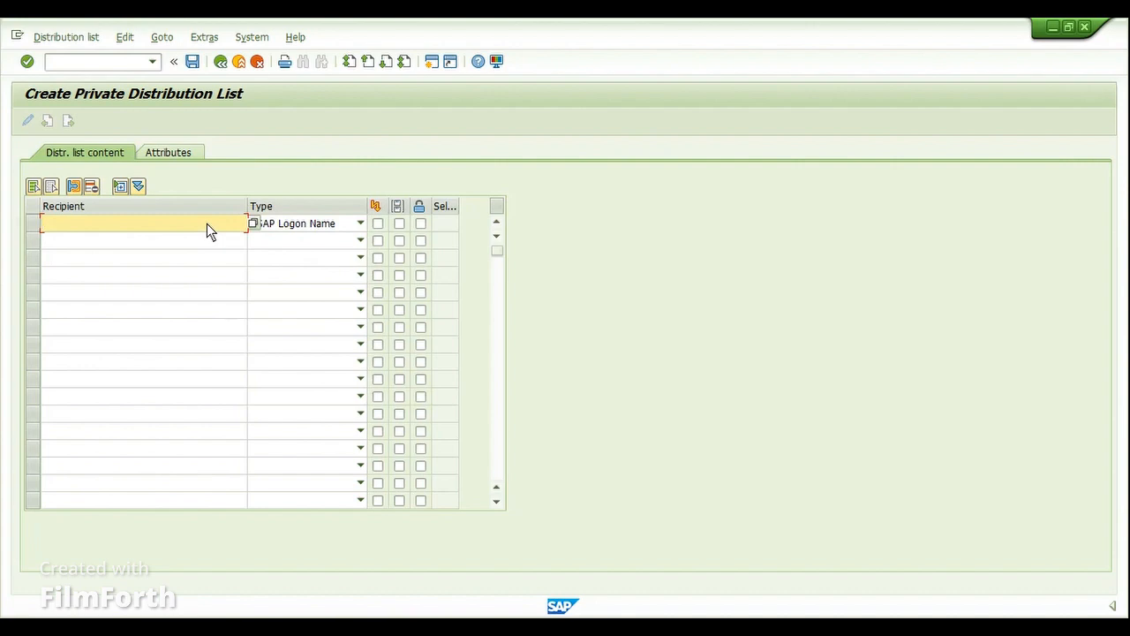
type("demo")
type("user")
key("Return")
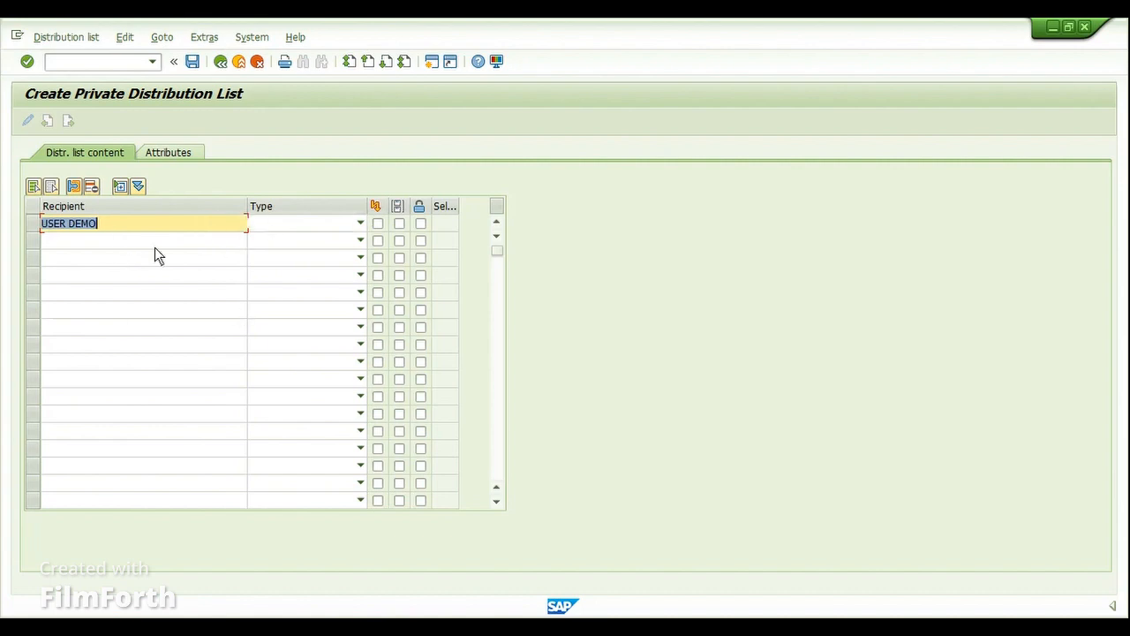
left_click(297, 223)
left_click(294, 252)
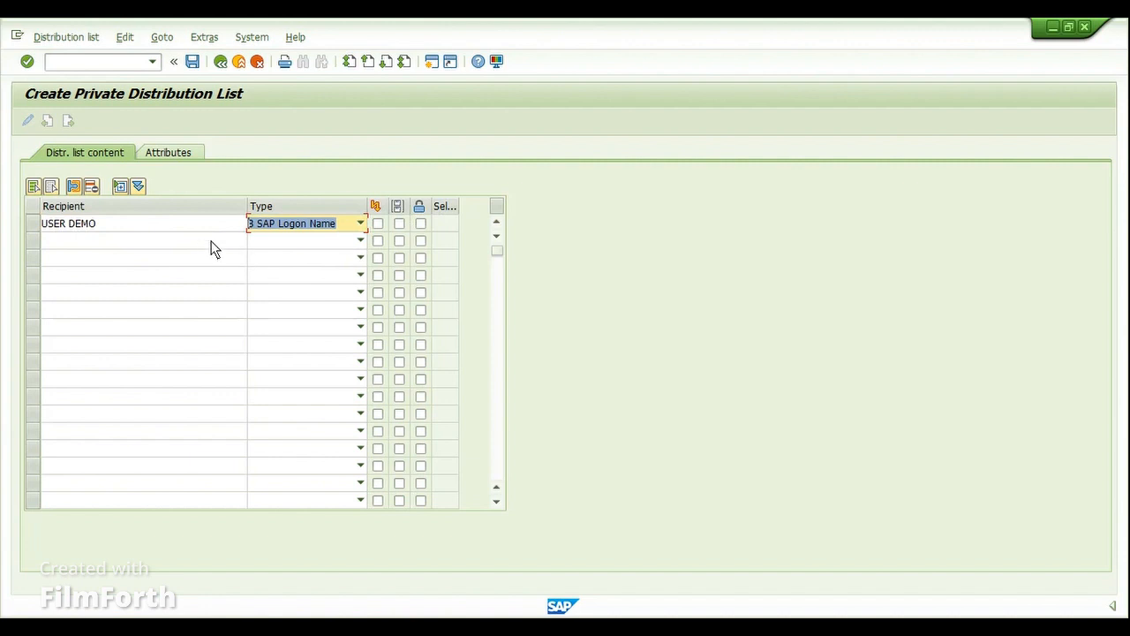
key("Return")
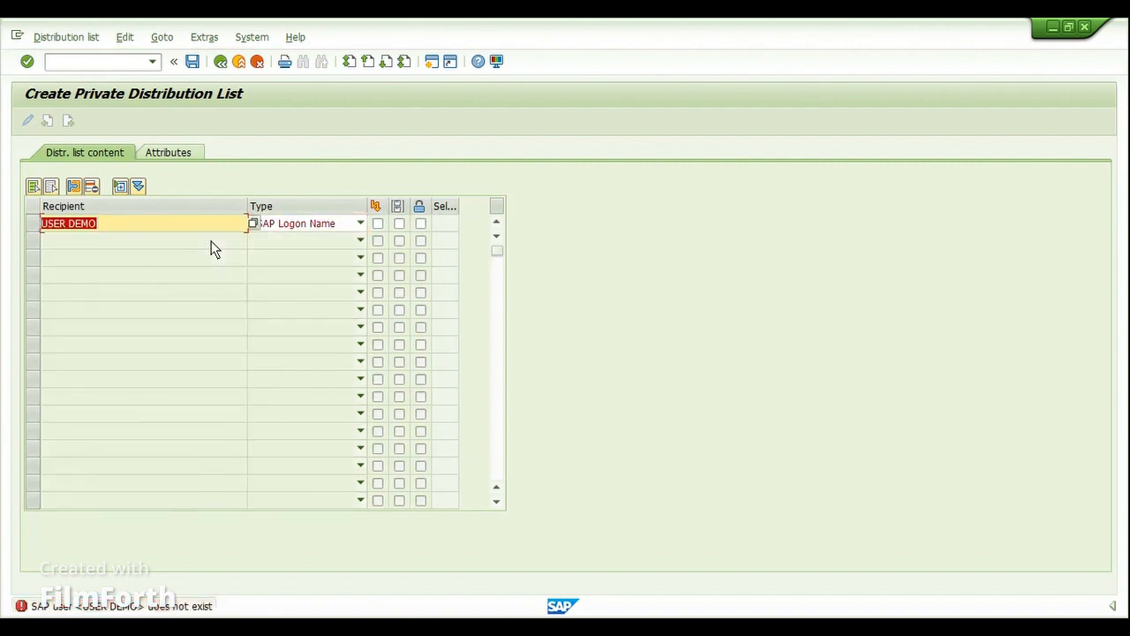
- Replace the first recipient with the logon name demousr and save the private distribution list
key("BackSpace")
type("us")
key("BackSpace")
key("BackSpace")
type("demousr")
key("Return")
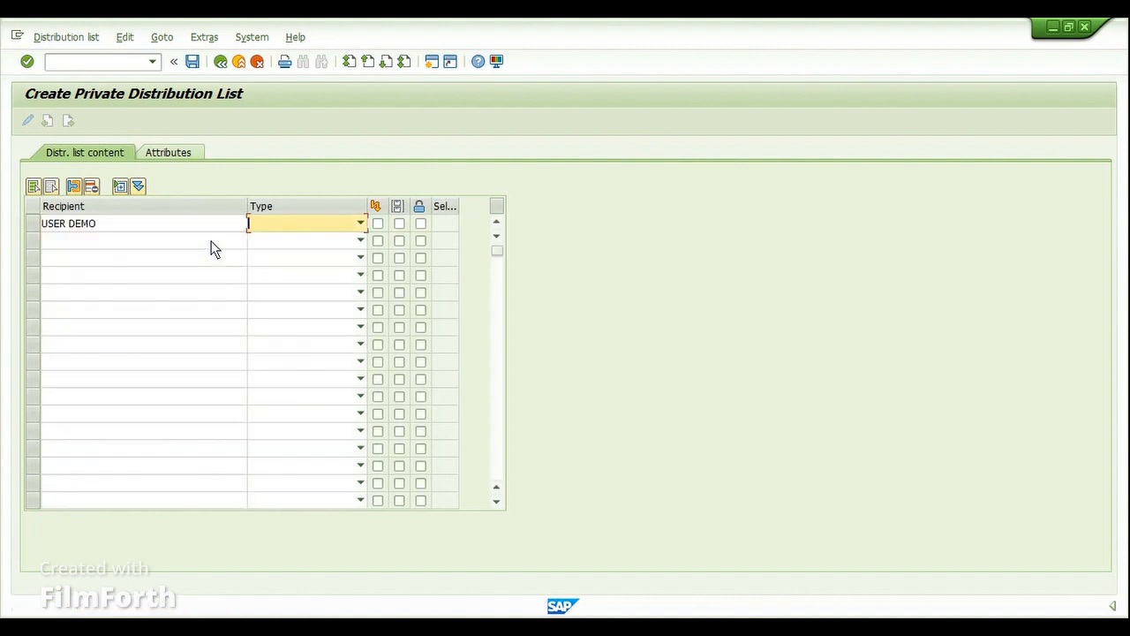
left_click(191, 62)
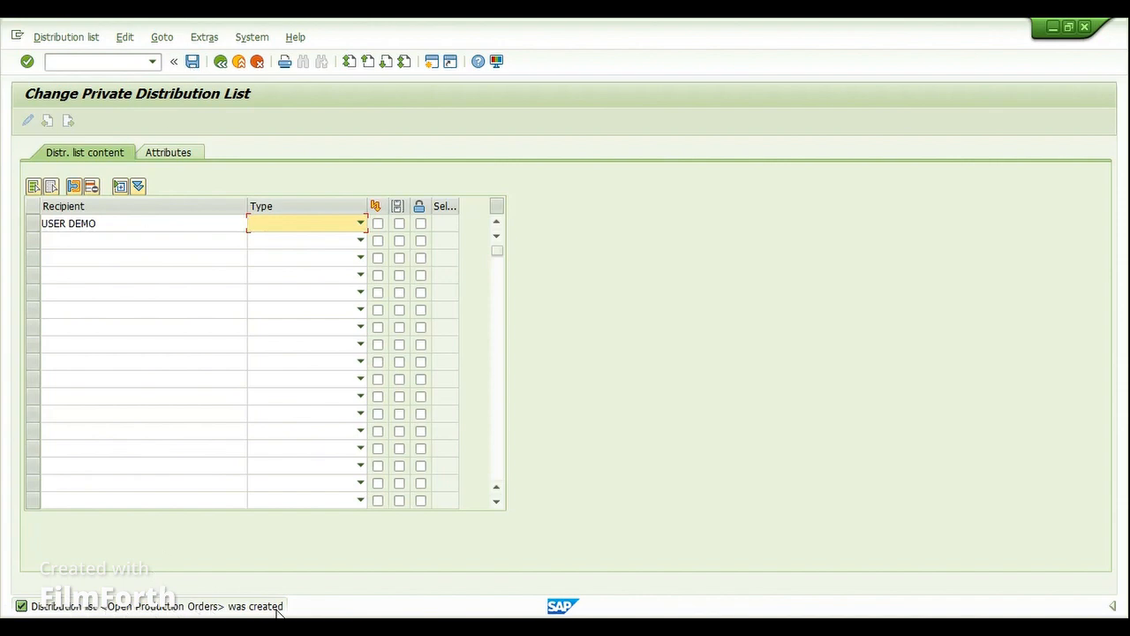
- Return to the distribution lists overview and expand the DEMO_USR list to check its recipients
left_click(222, 63)
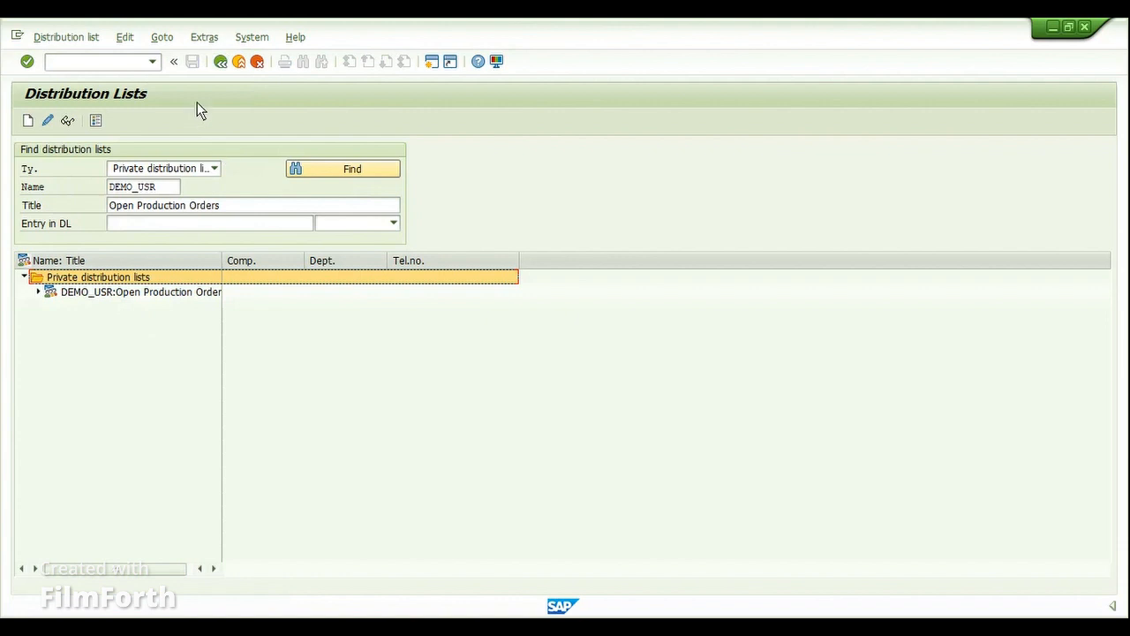
left_click(124, 300)
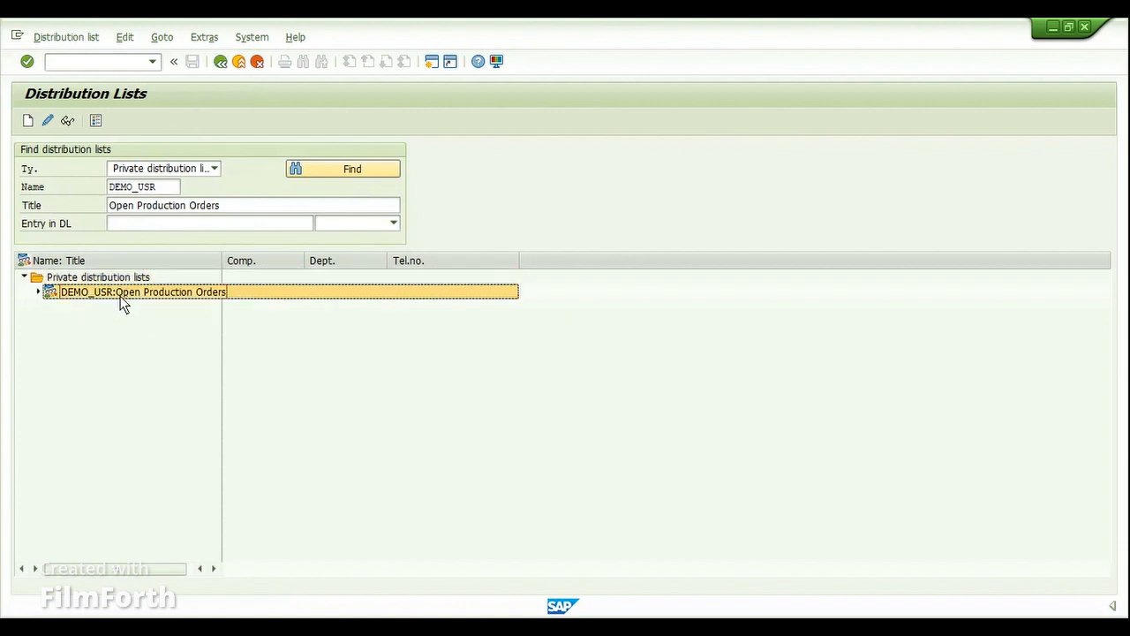
left_click(38, 291)
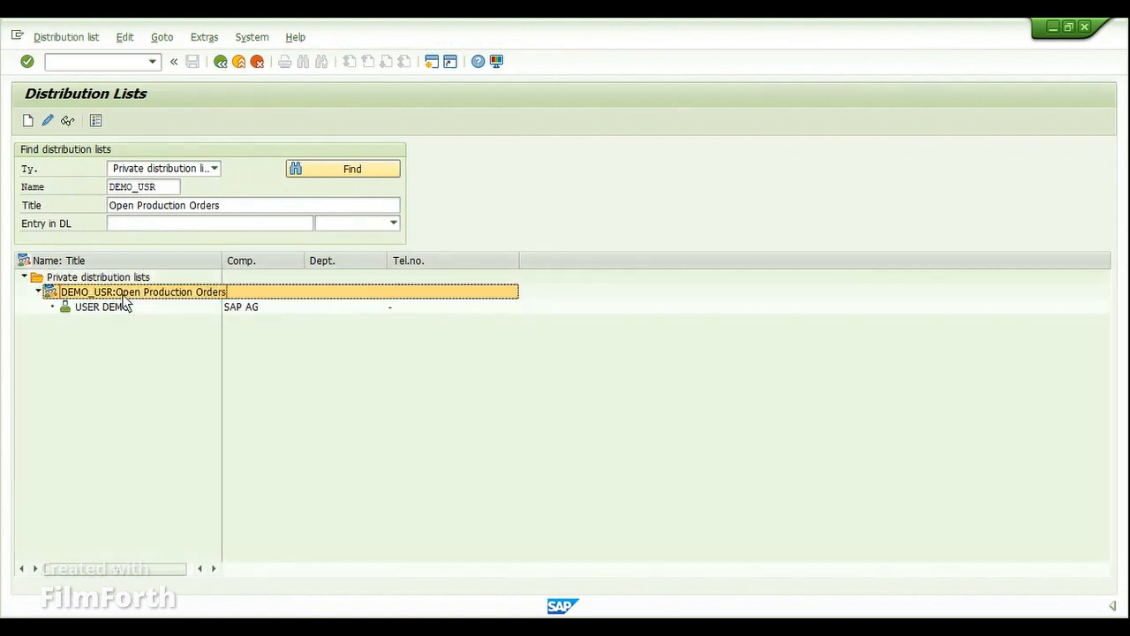
- Open the background job definition with transaction SM36 and name the job openproductionorders
left_click(102, 307)
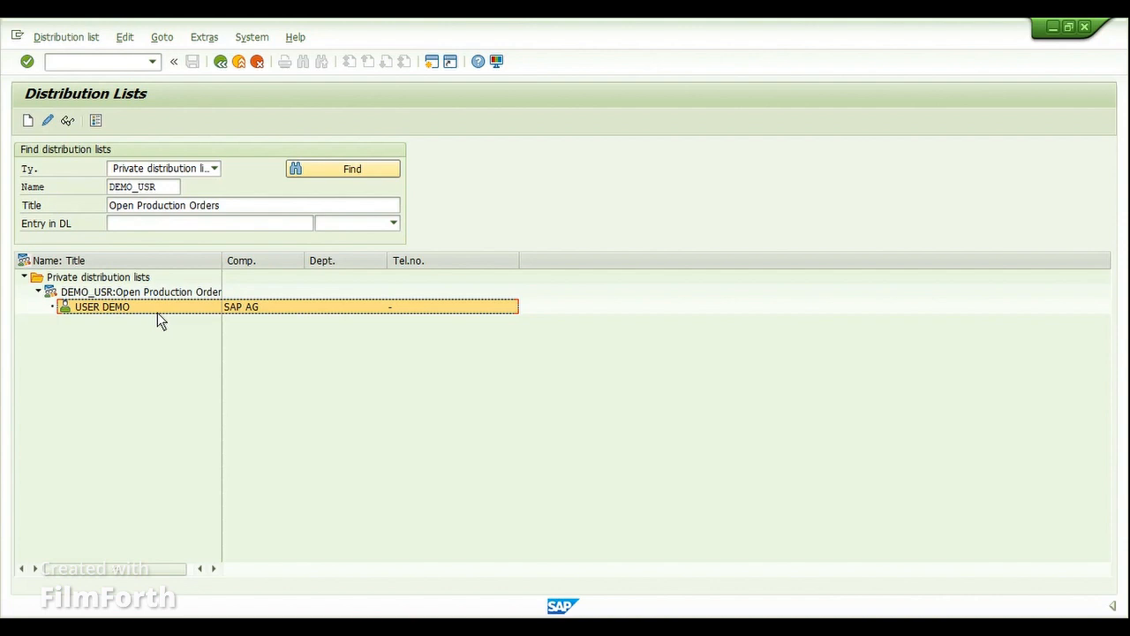
key("ctrl+slash")
type("/nsm36")
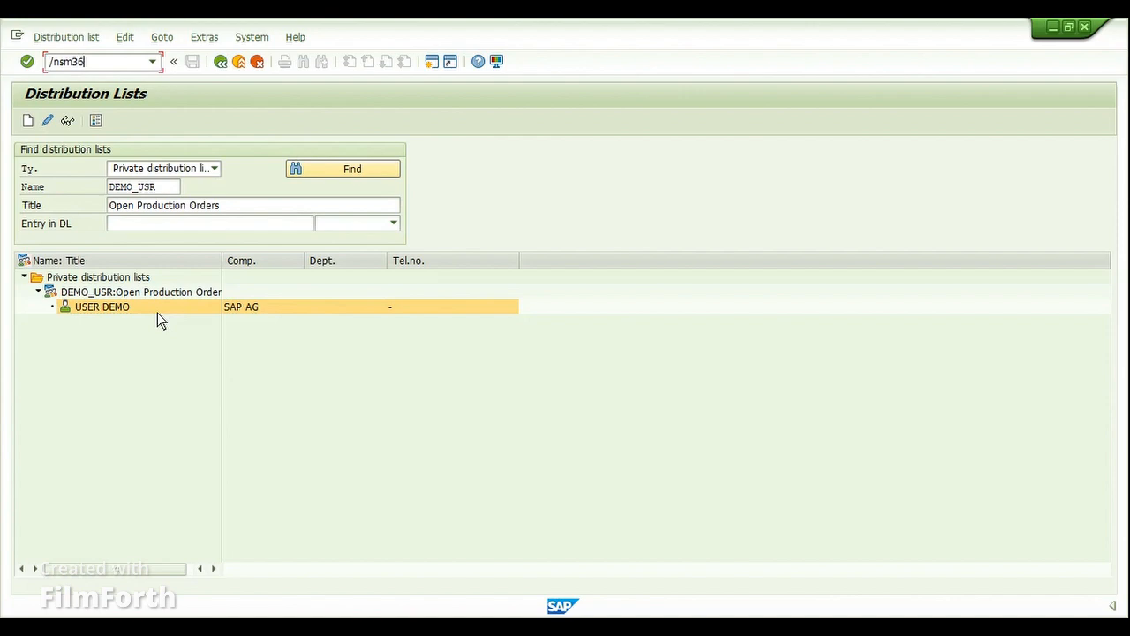
key("Return")
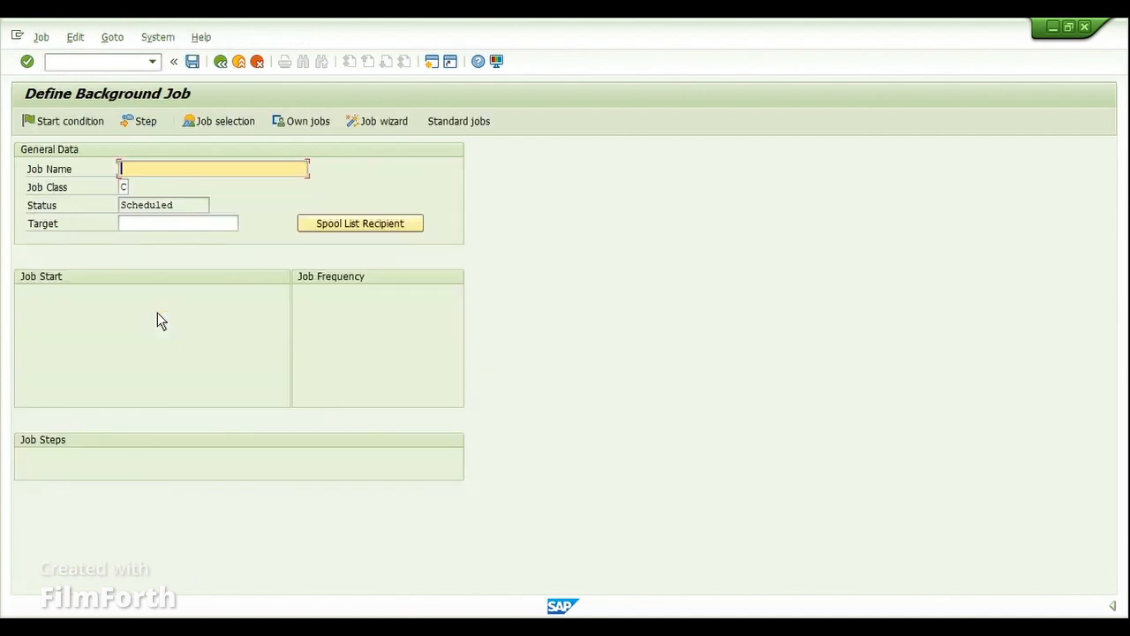
type("openproductionorders")
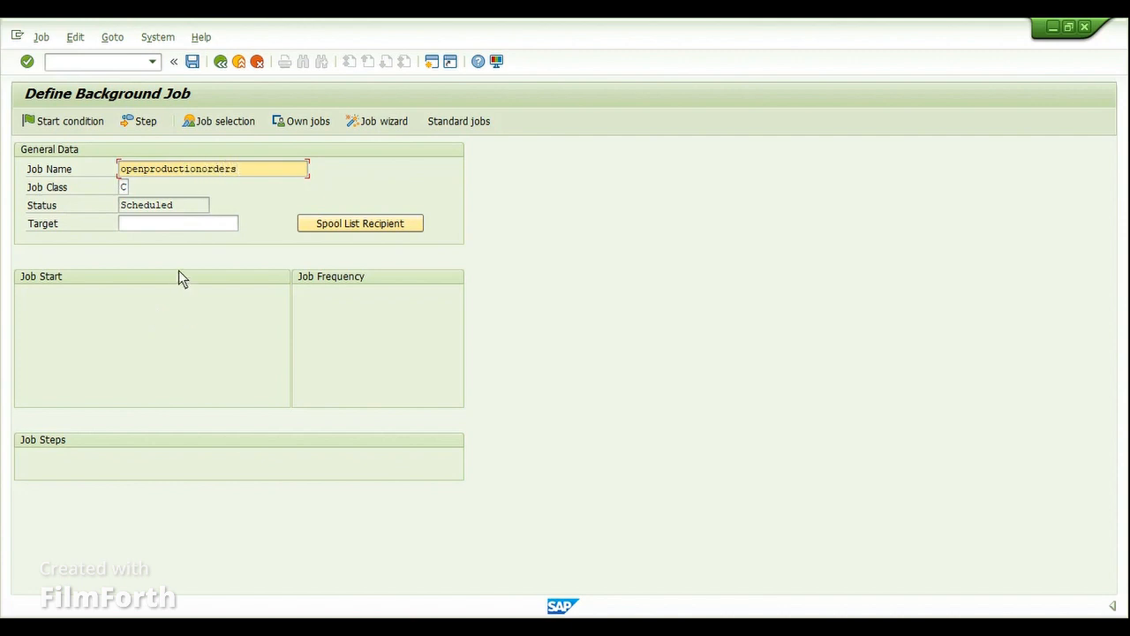
- Start a job step and enter PPIO_ENTRY as its ABAP program, copying the name from the COOIS session's system status
left_click(128, 124)
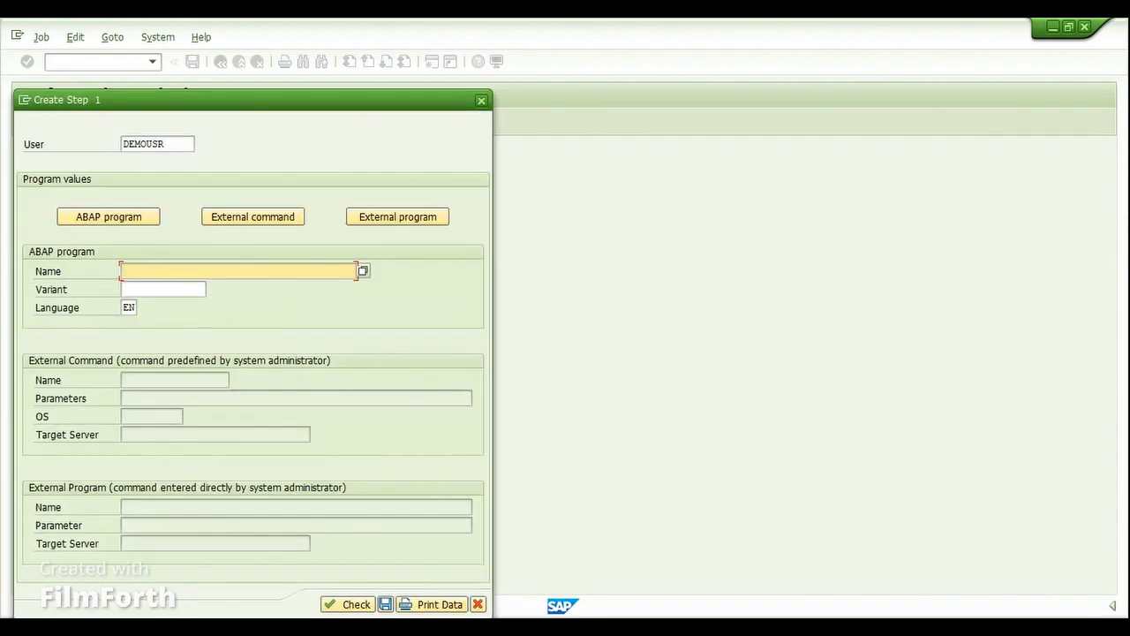
mouse_move(430, 615)
left_click(400, 590)
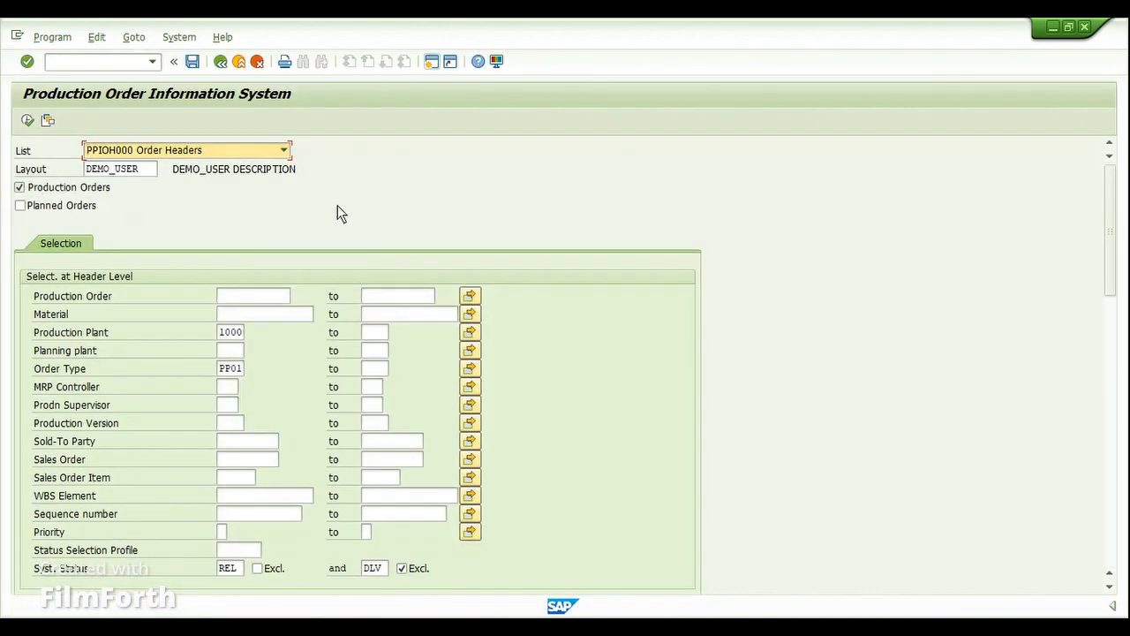
left_click(187, 37)
left_click(227, 262)
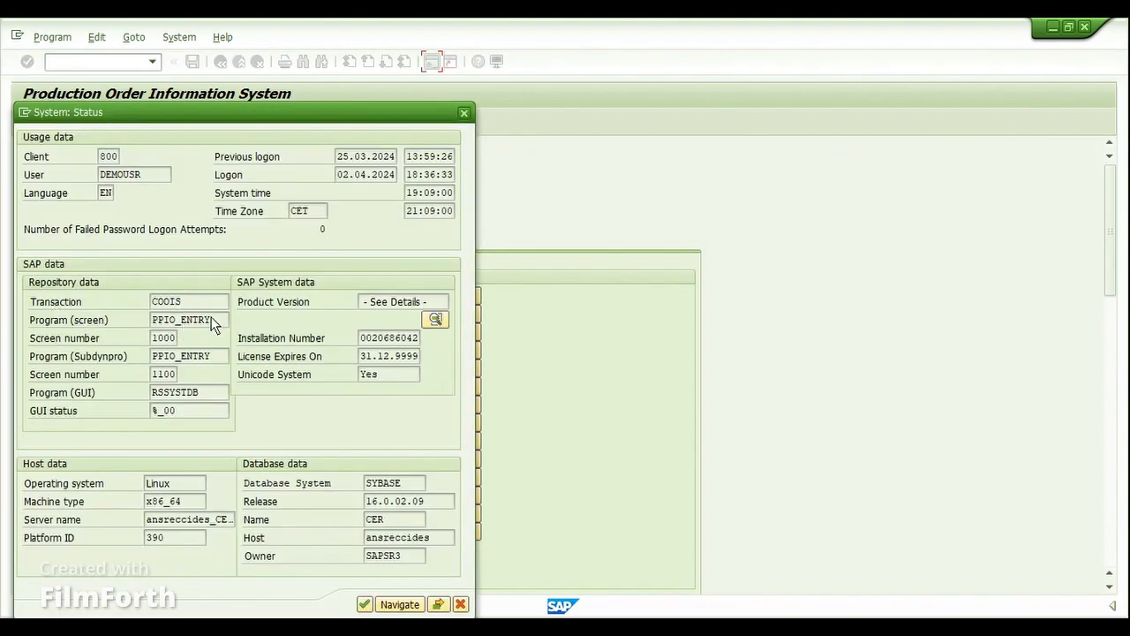
left_click_drag(220, 320, 150, 320)
key("ctrl+c")
left_click(148, 318)
left_click(526, 567)
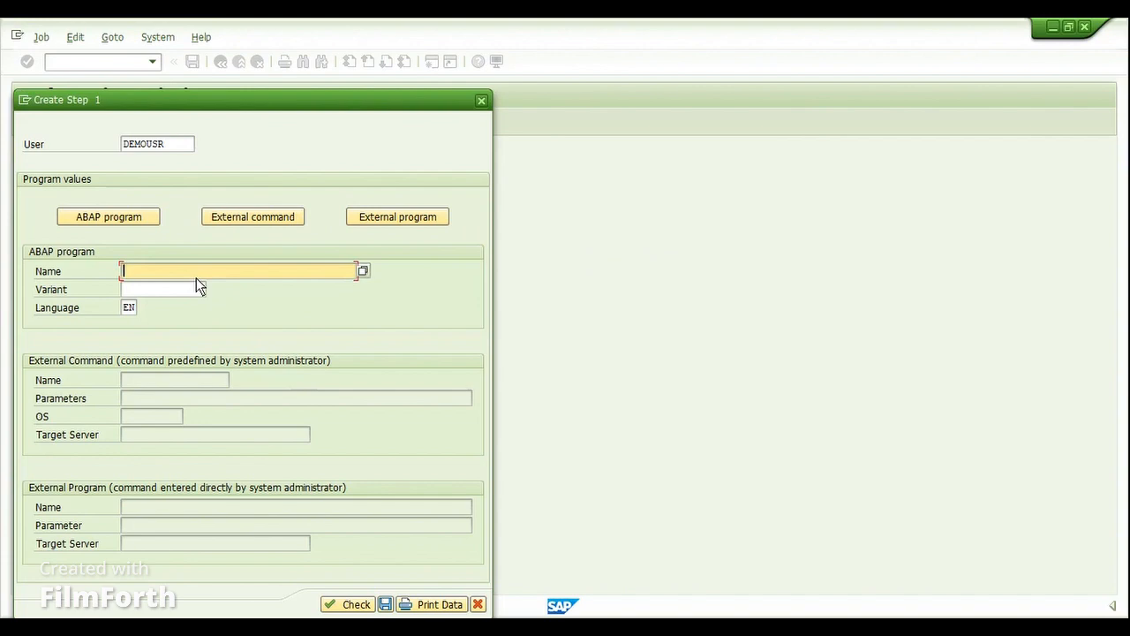
key("ctrl+v")
- Assign the variant U_DEMOUSER to the job step, check and save the step, and return to the job definition
left_click(167, 291)
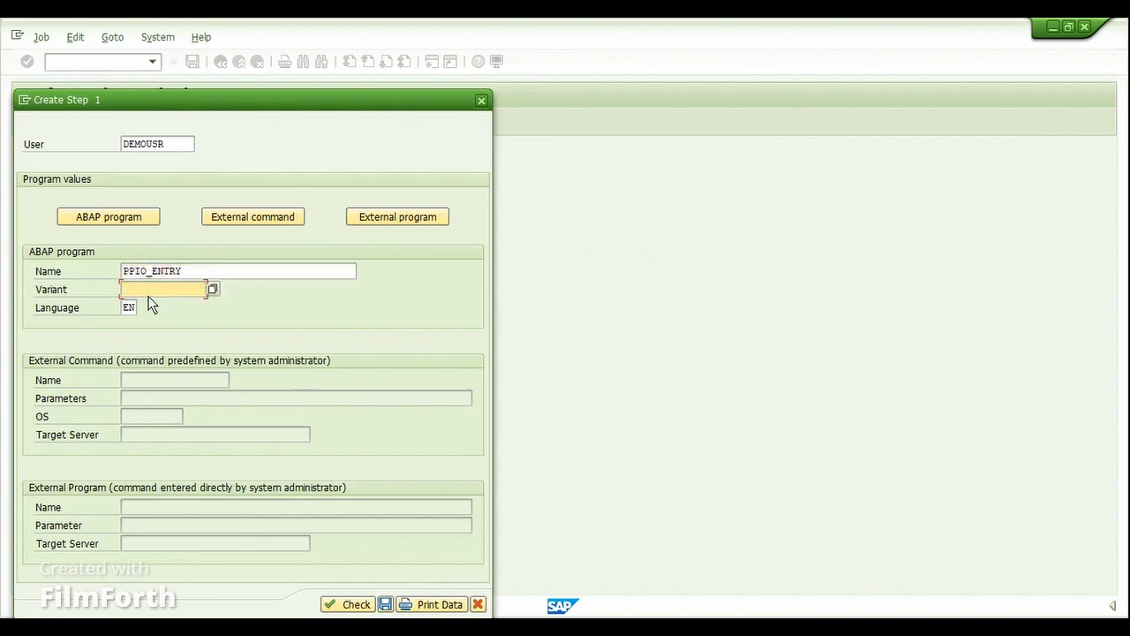
left_click(213, 289)
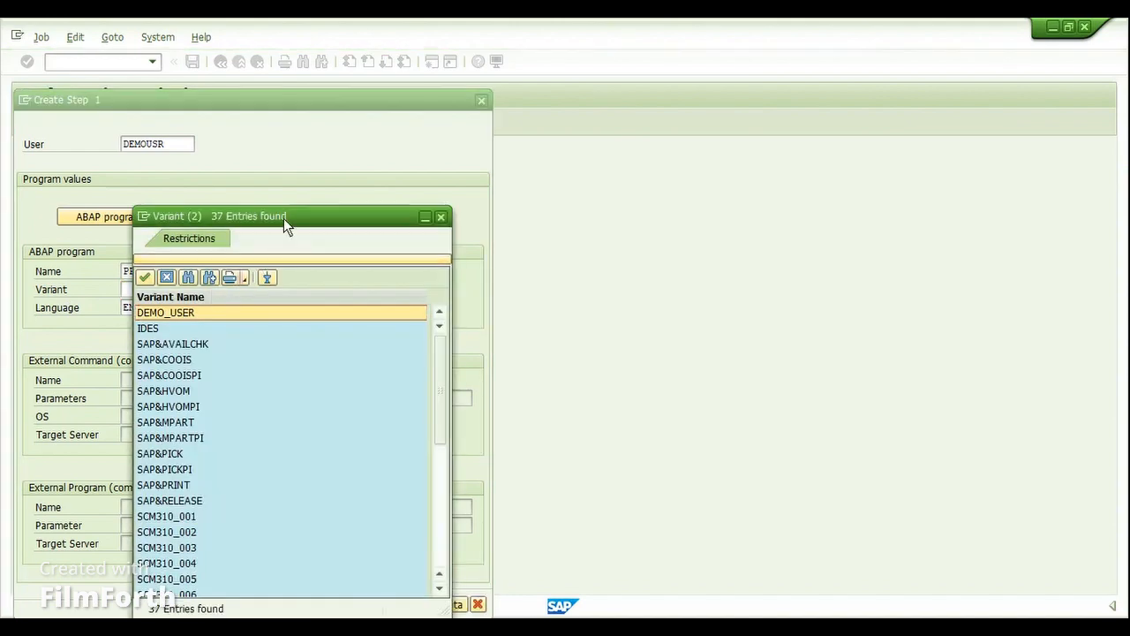
left_click_drag(283, 218, 355, 183)
scroll(284, 441, "down", 7)
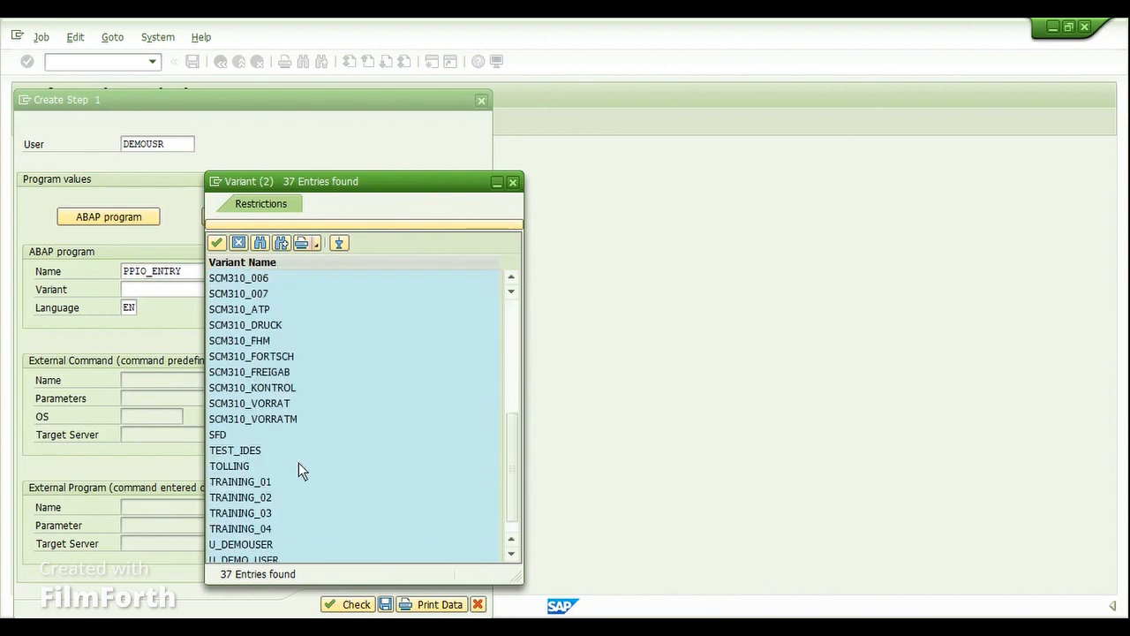
left_click(219, 530)
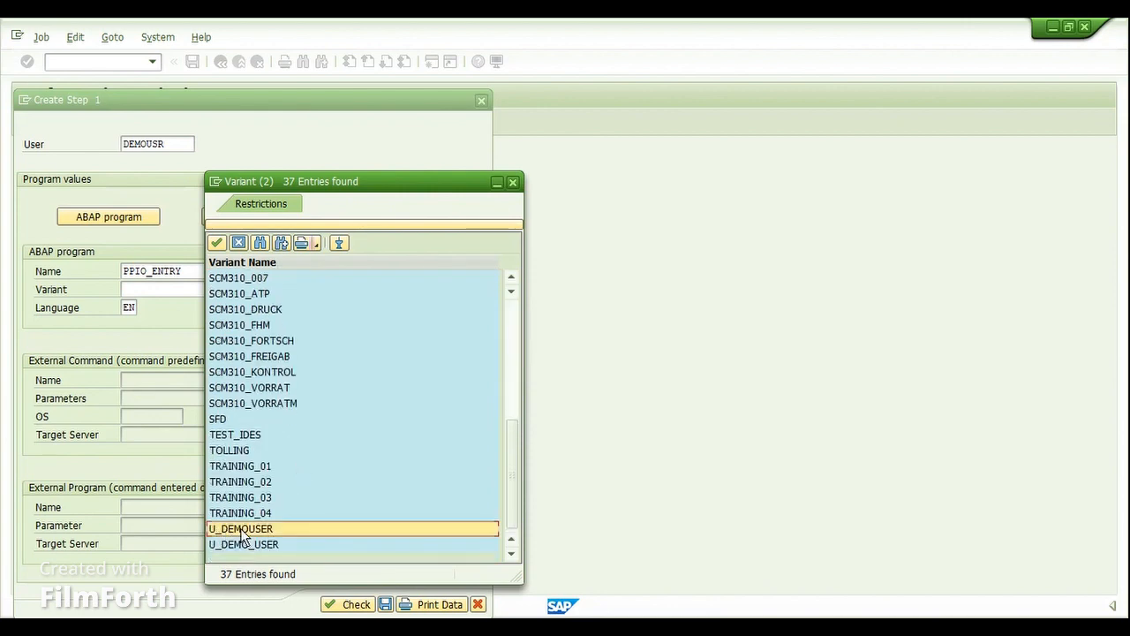
double_click(243, 530)
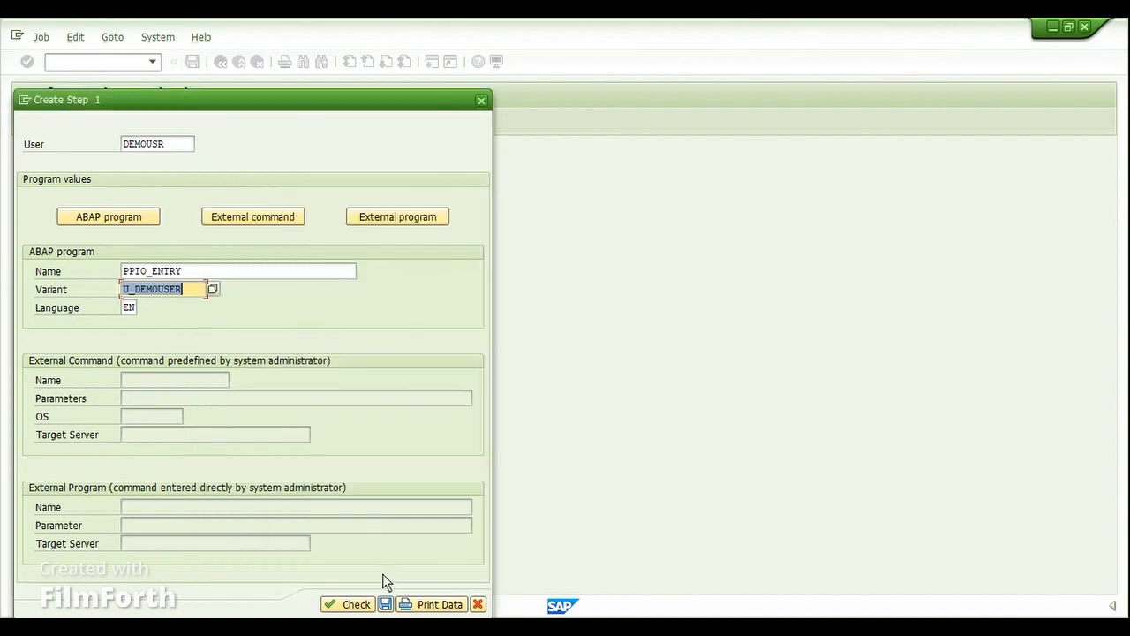
left_click(356, 605)
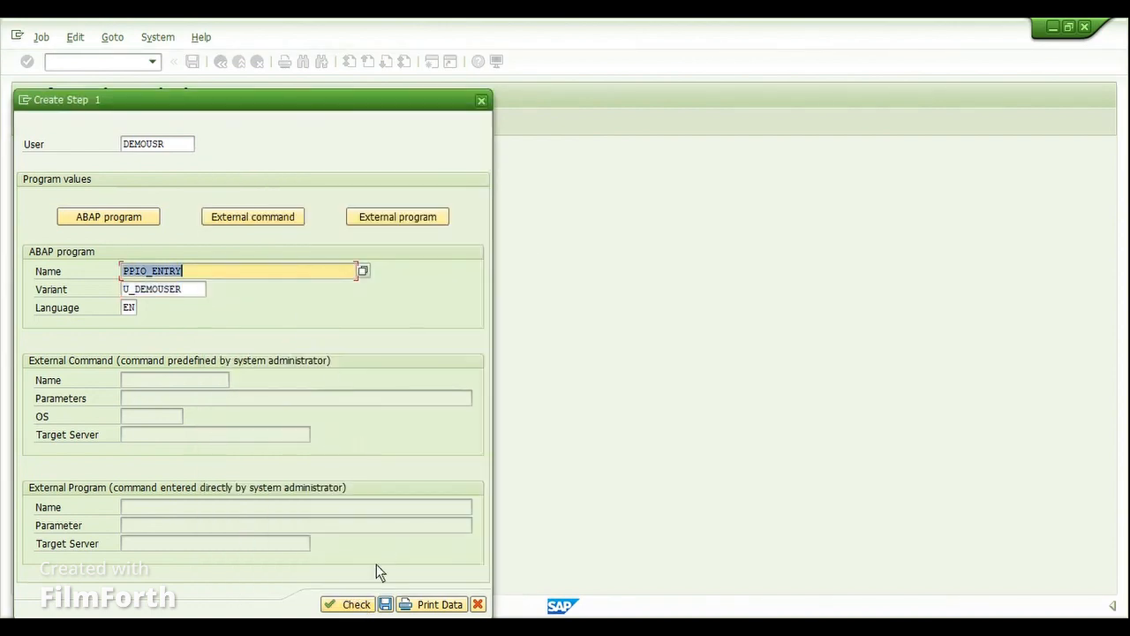
left_click(385, 605)
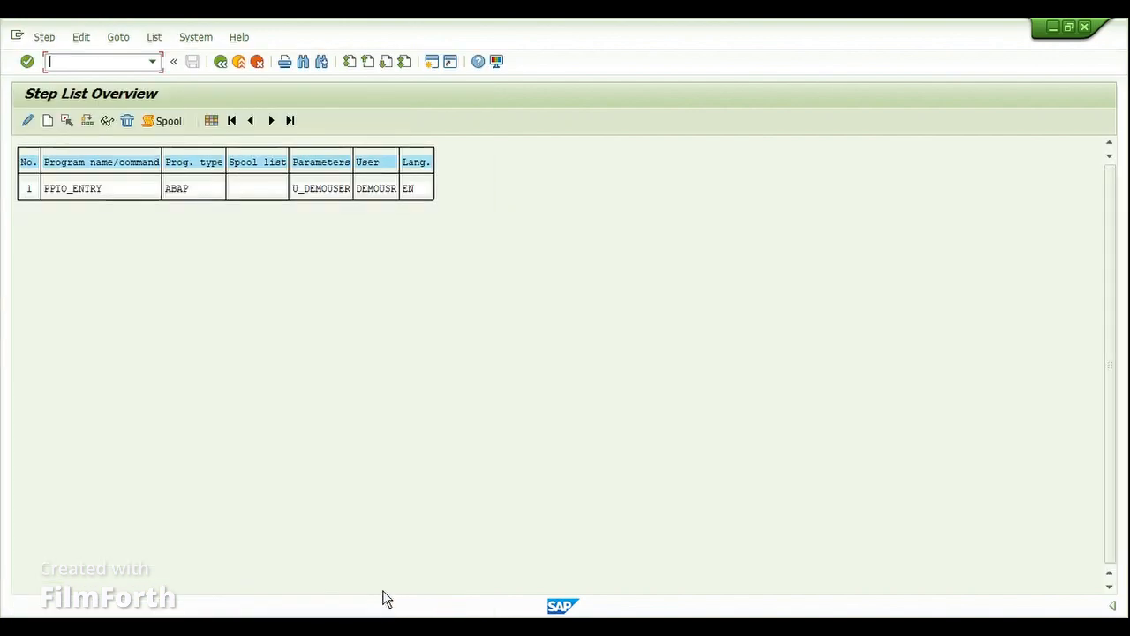
left_click(218, 68)
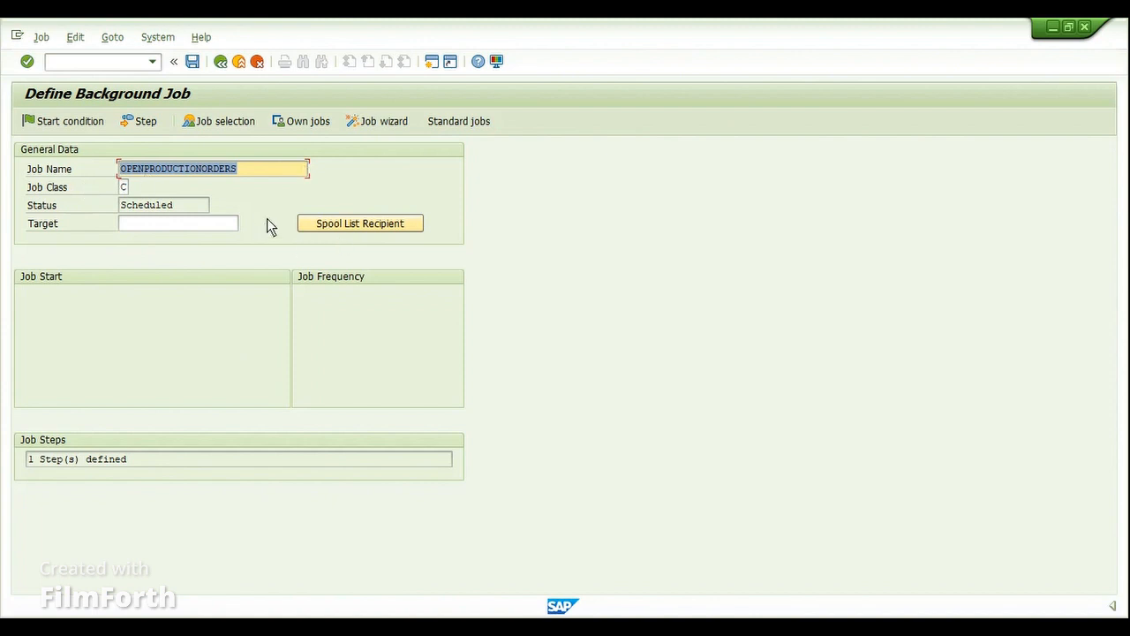
- Assign the private distribution list DEMO_USR as the job's spool list recipient and recheck the entry
left_click(366, 223)
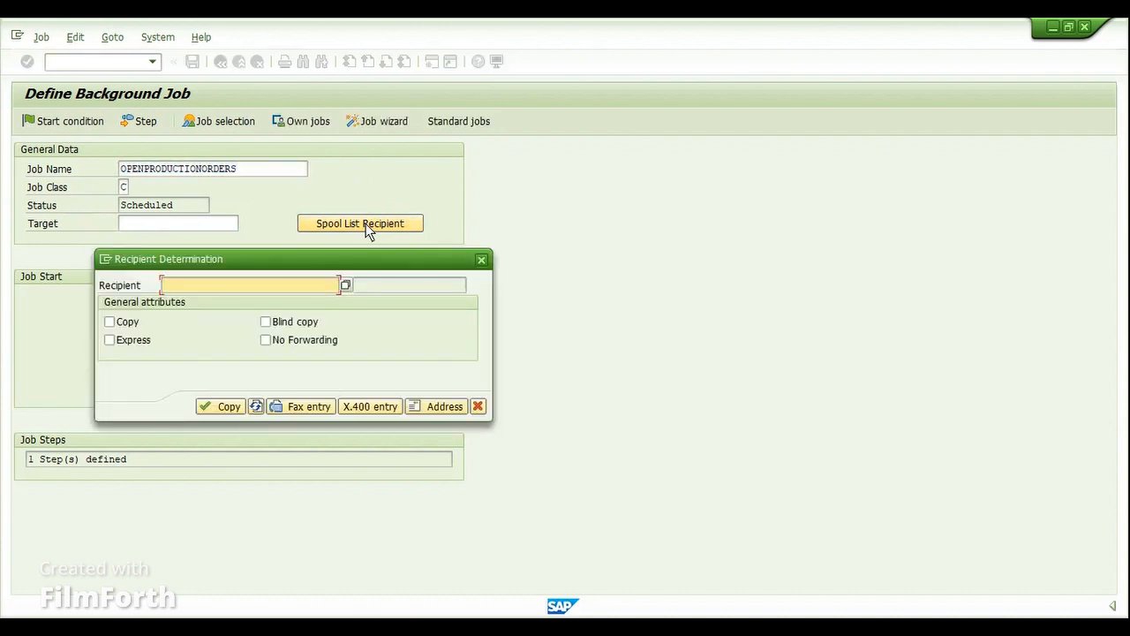
left_click(347, 286)
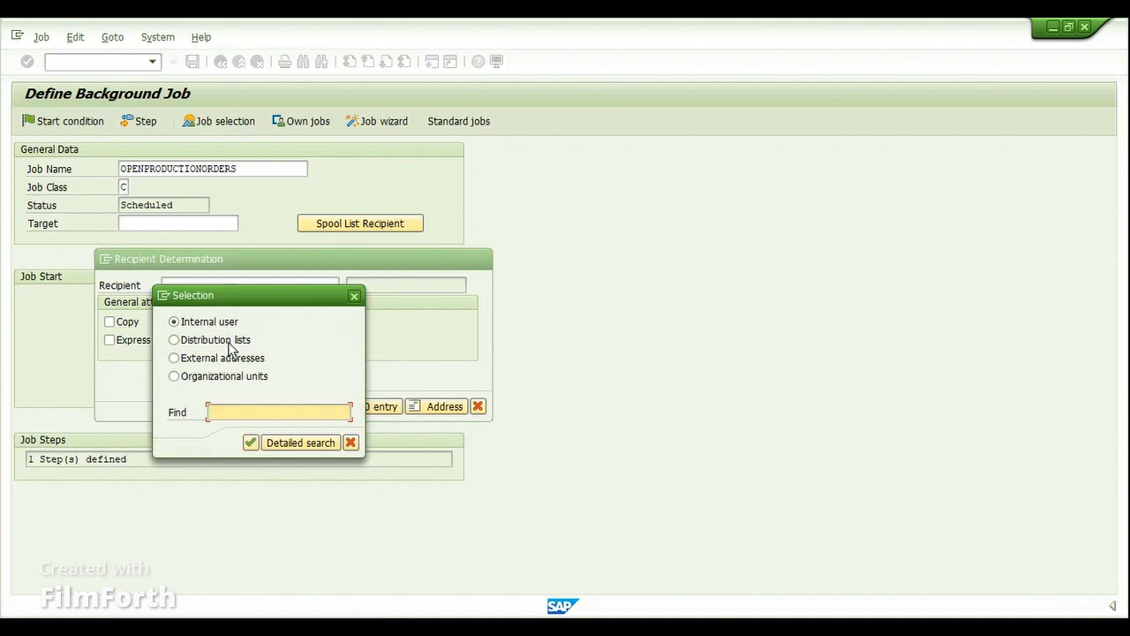
left_click(231, 346)
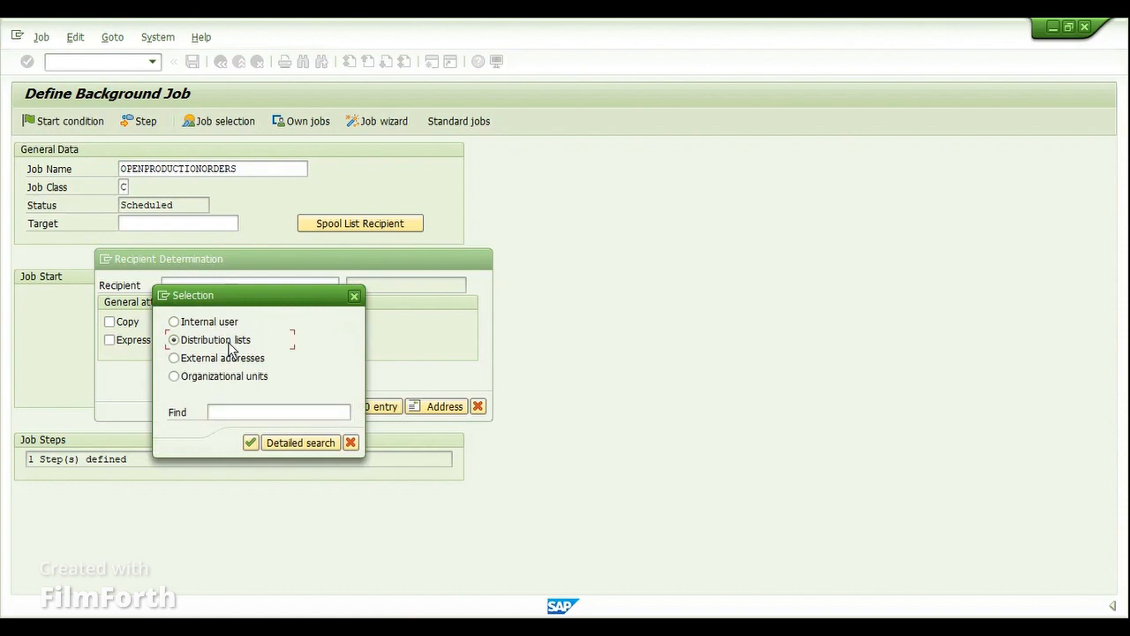
left_click(251, 443)
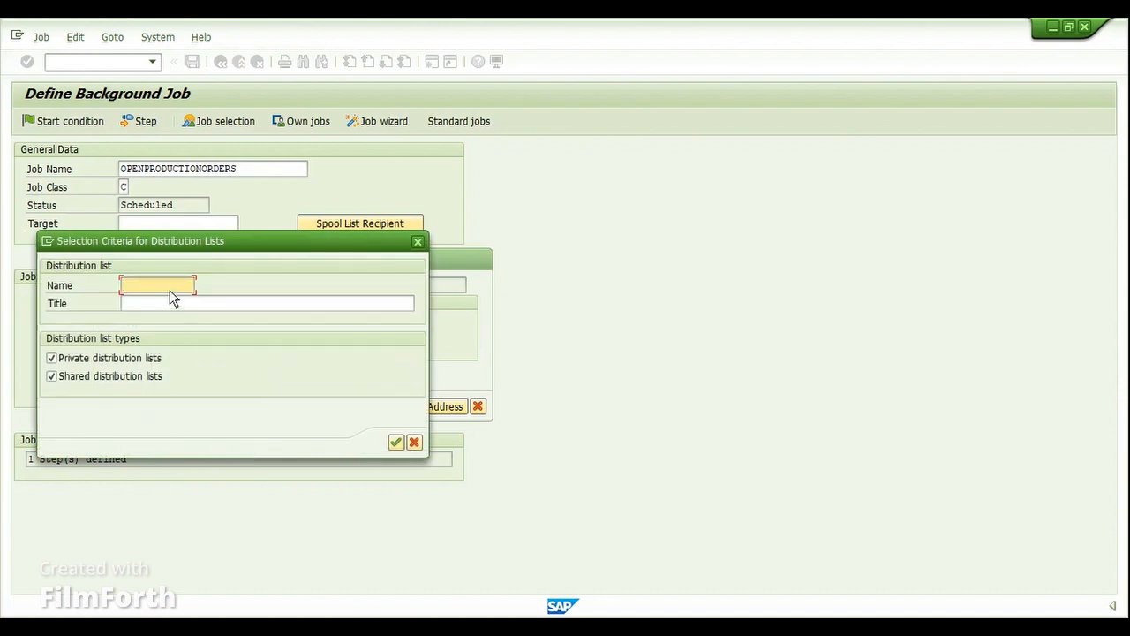
left_click(396, 442)
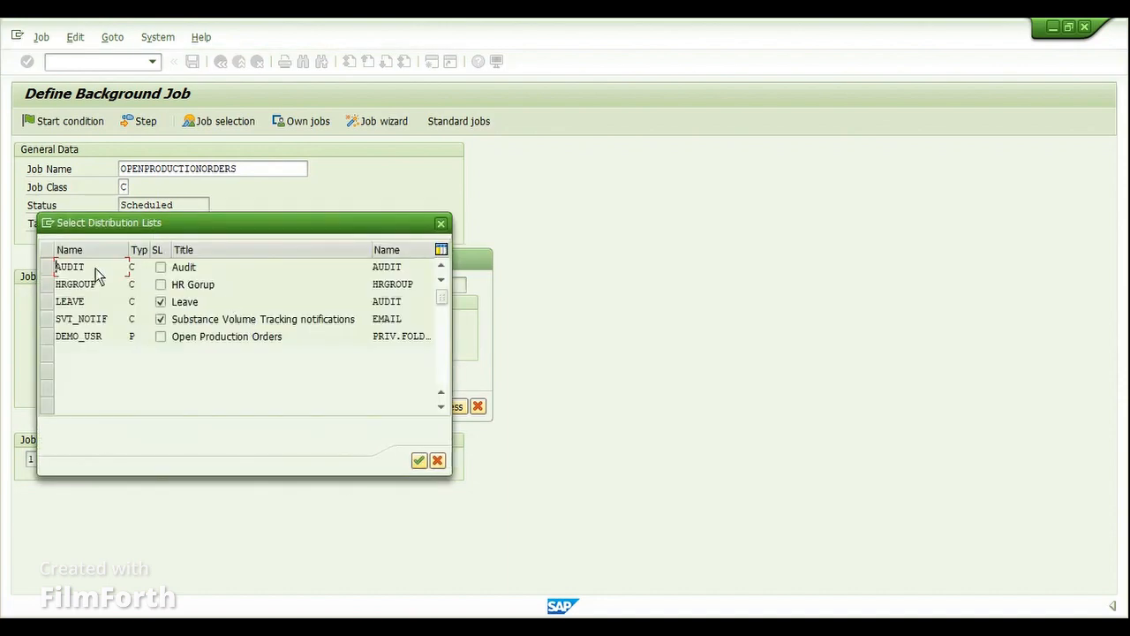
left_click(50, 338)
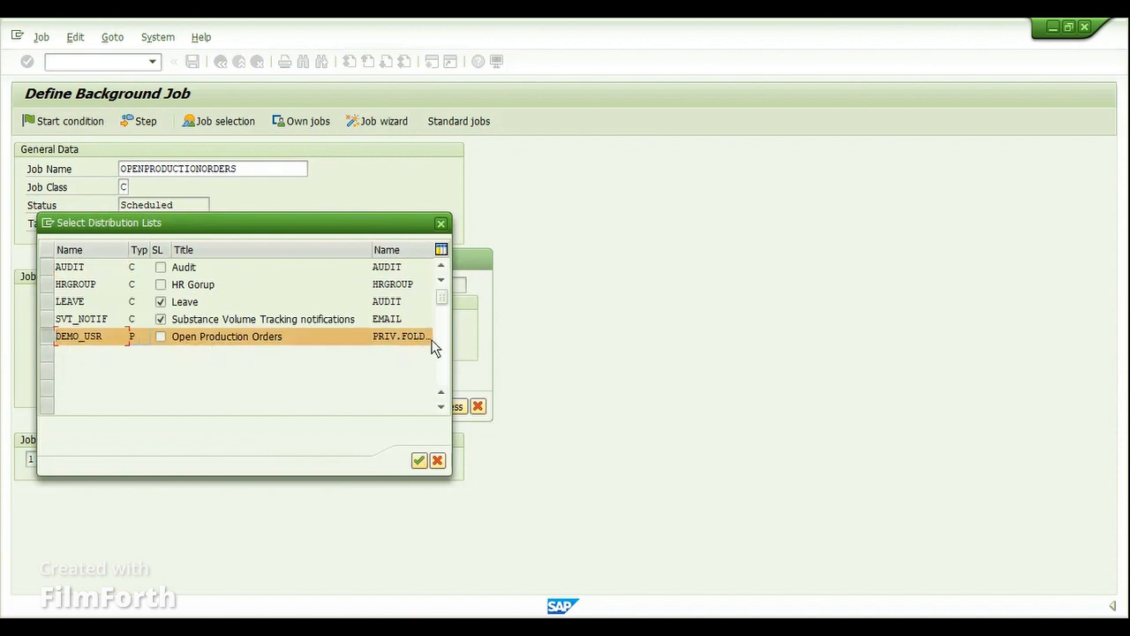
left_click(419, 461)
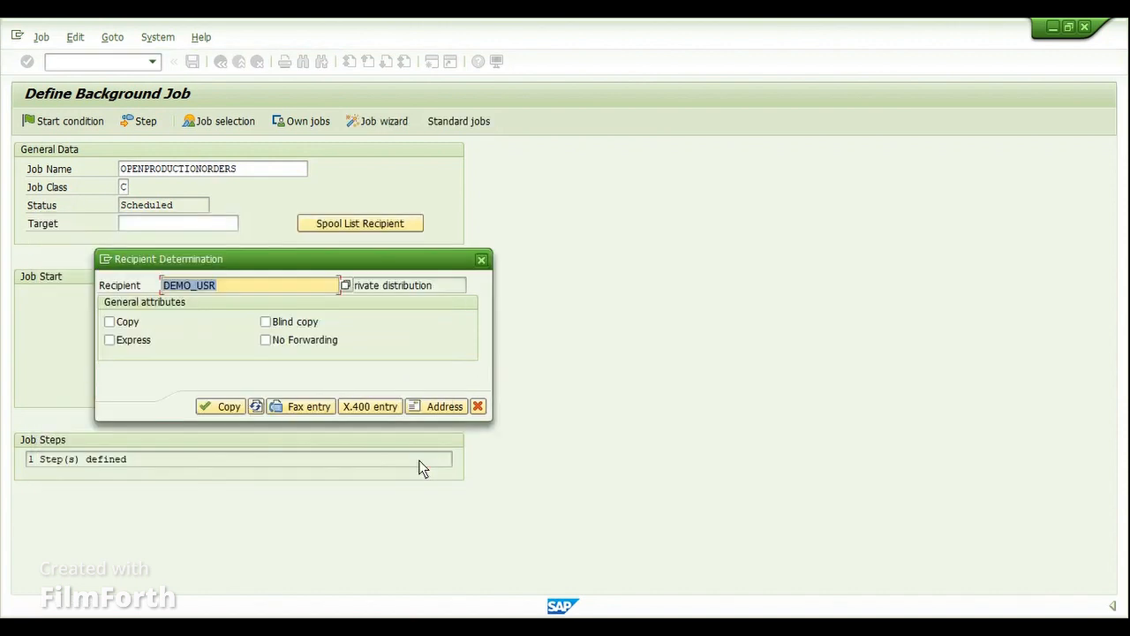
left_click(231, 406)
left_click(362, 224)
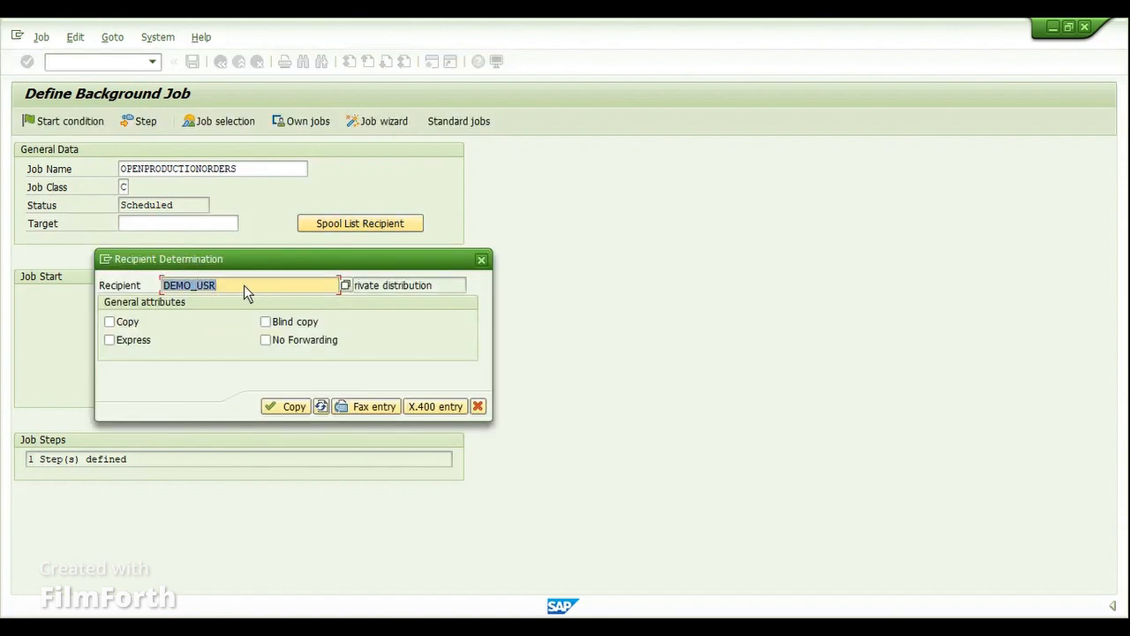
left_click(279, 411)
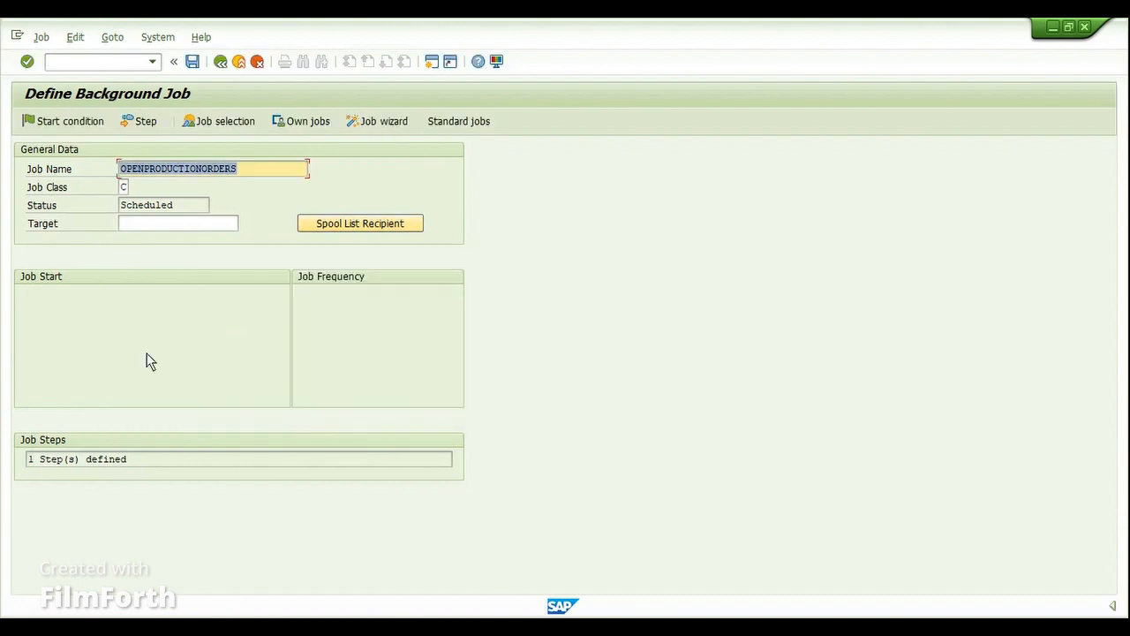
- Set the job's start condition to immediate start and make it a periodic job
left_click(91, 128)
left_click_drag(351, 155, 692, 155)
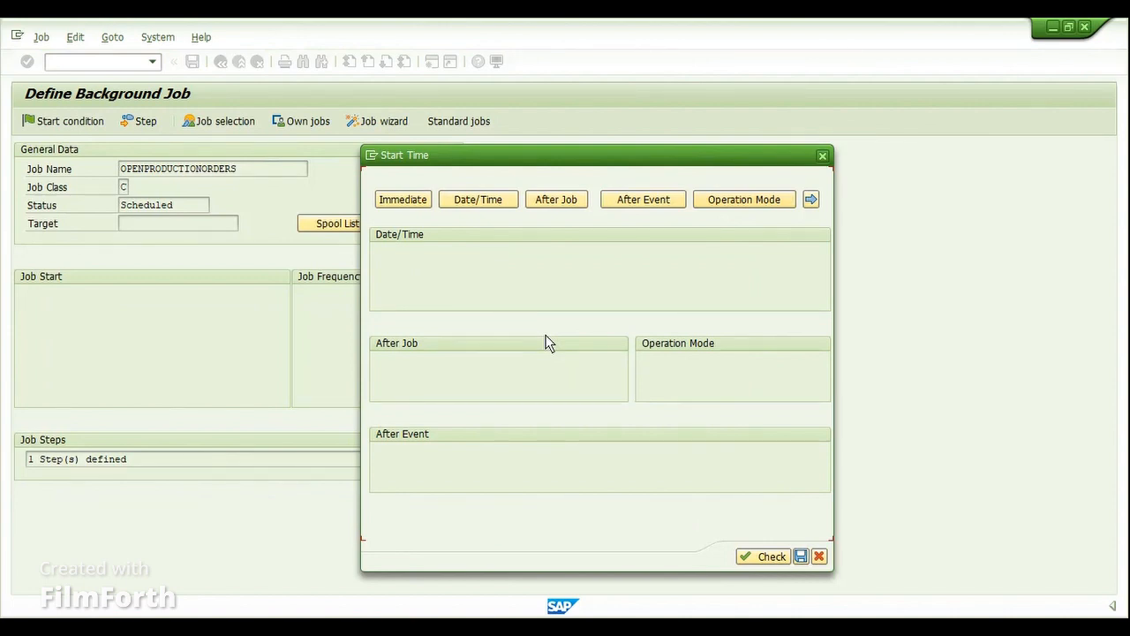
left_click(411, 203)
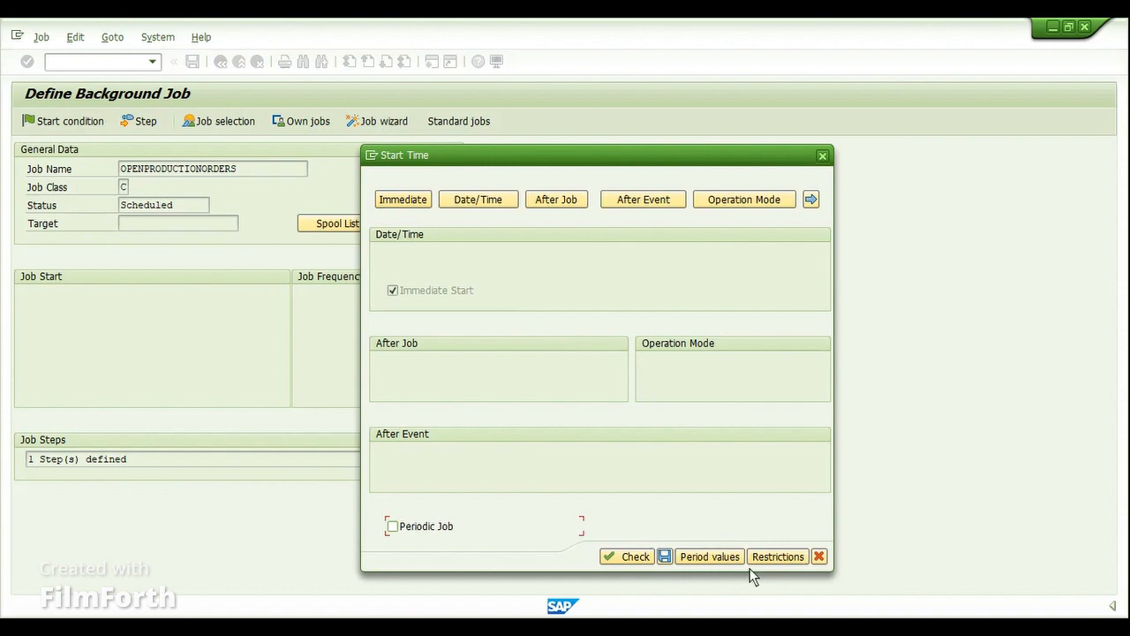
left_click(394, 527)
- Set the job's period to daily, save the period values, and reopen them to check the setting
left_click(707, 557)
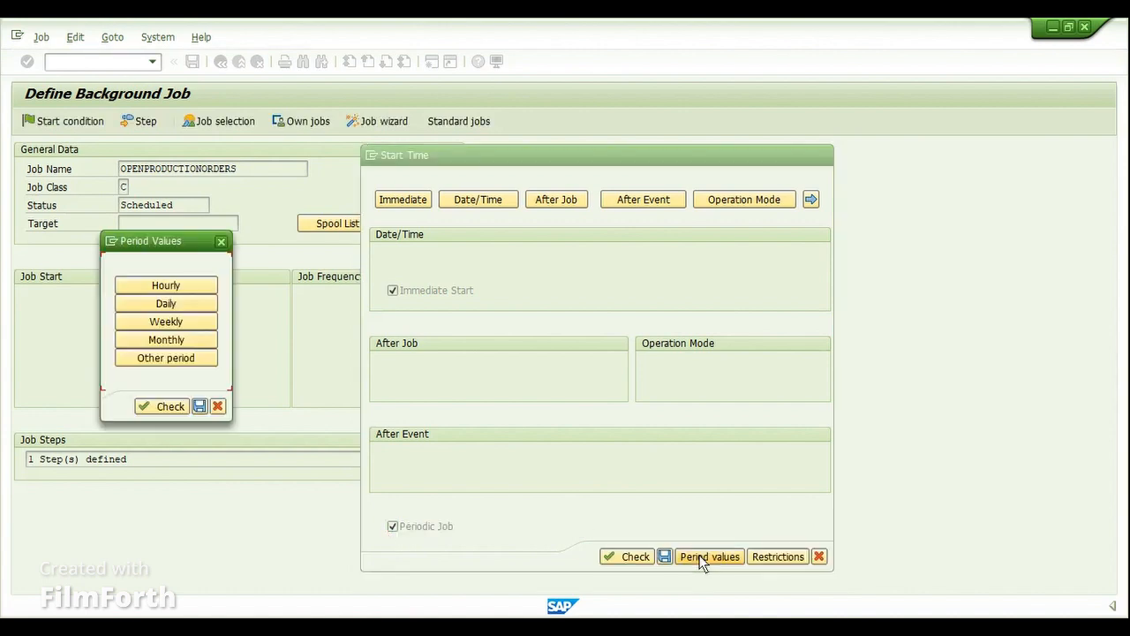
left_click_drag(177, 241, 658, 259)
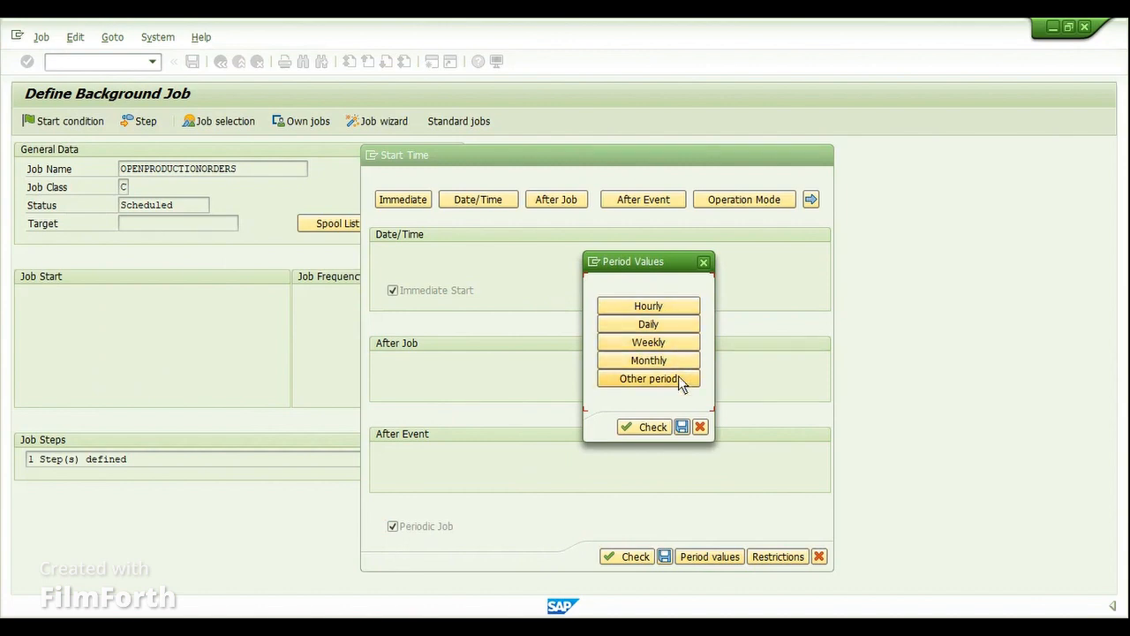
left_click(646, 325)
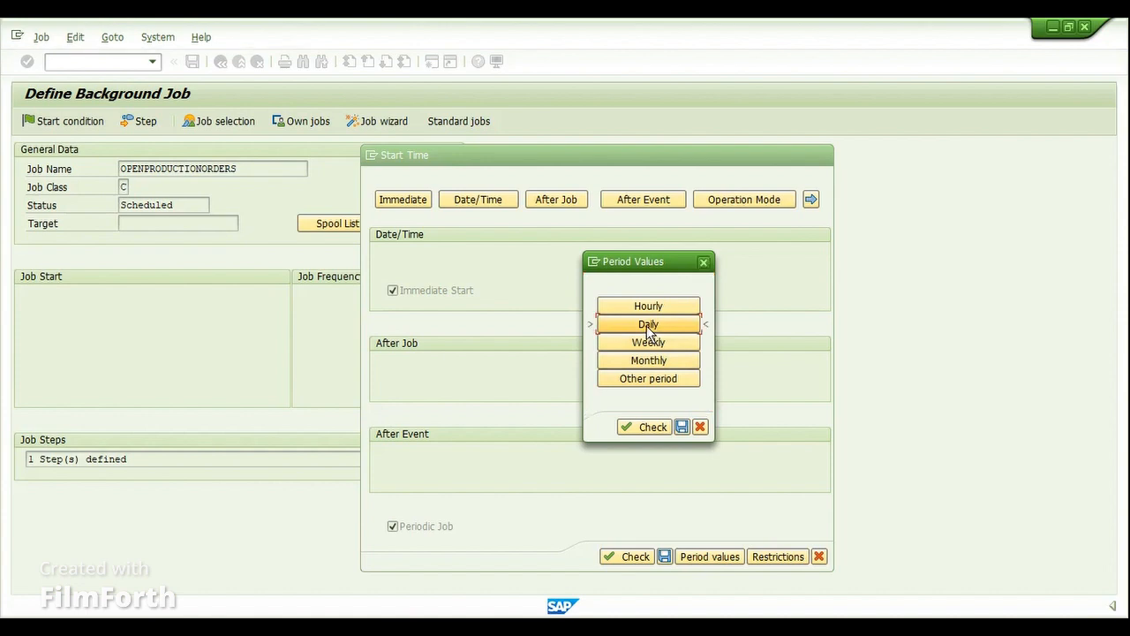
left_click(682, 427)
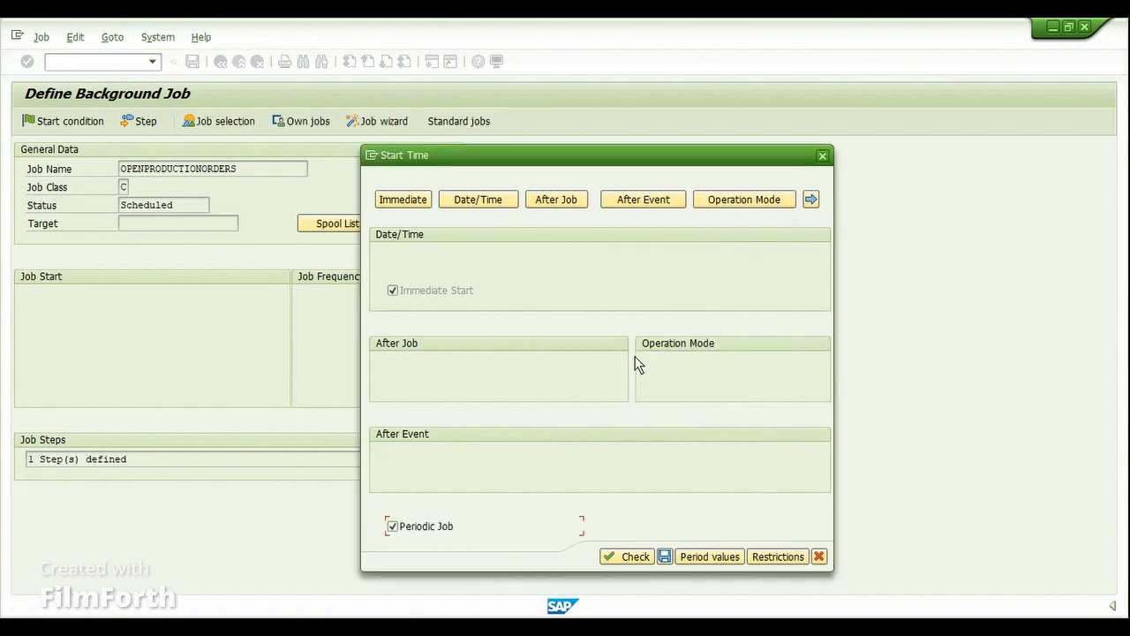
left_click(709, 557)
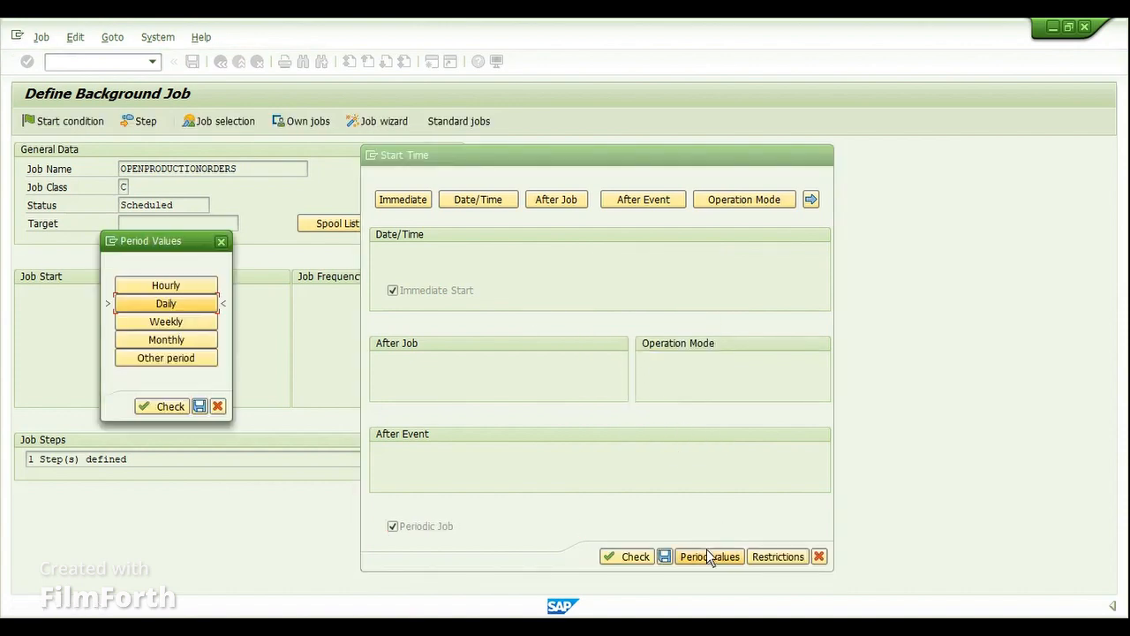
left_click(173, 406)
left_click(200, 406)
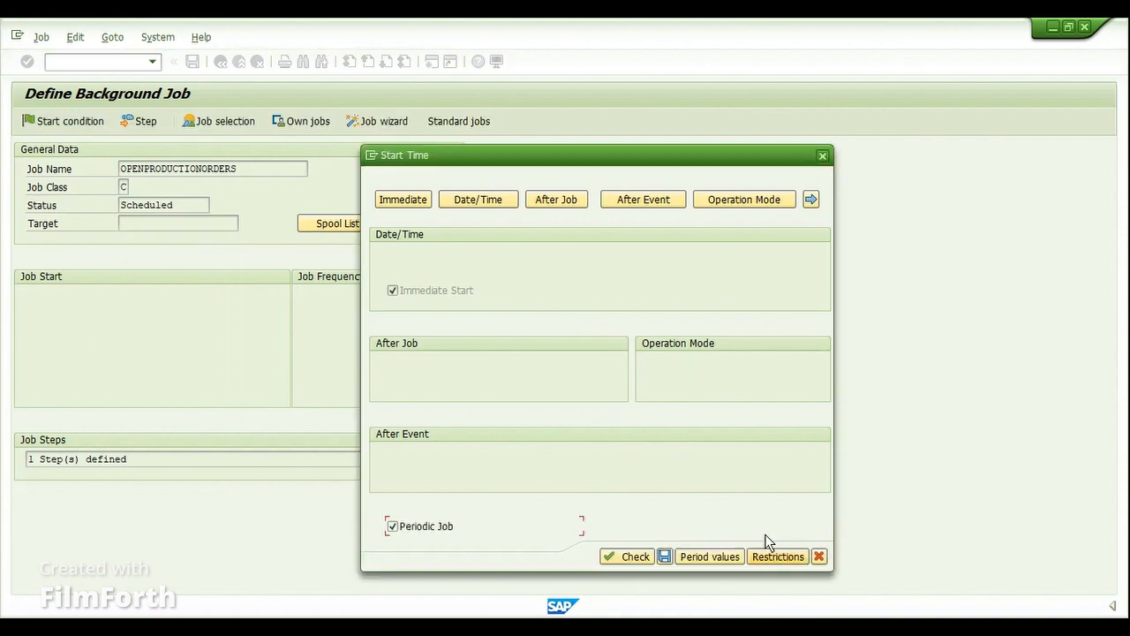
left_click(460, 200)
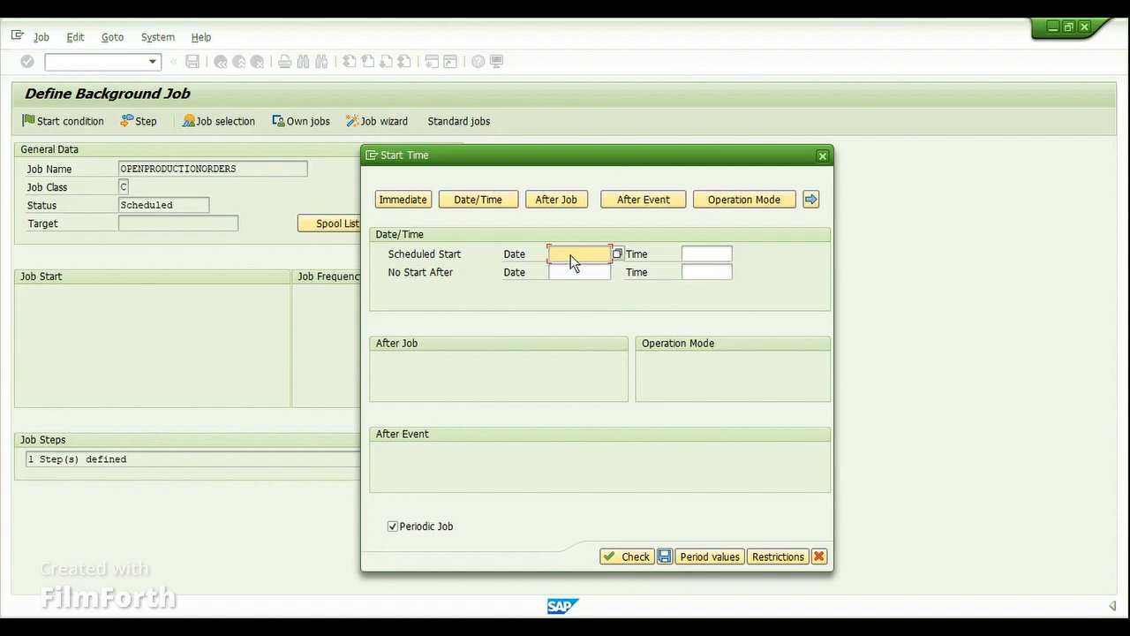
left_click(697, 253)
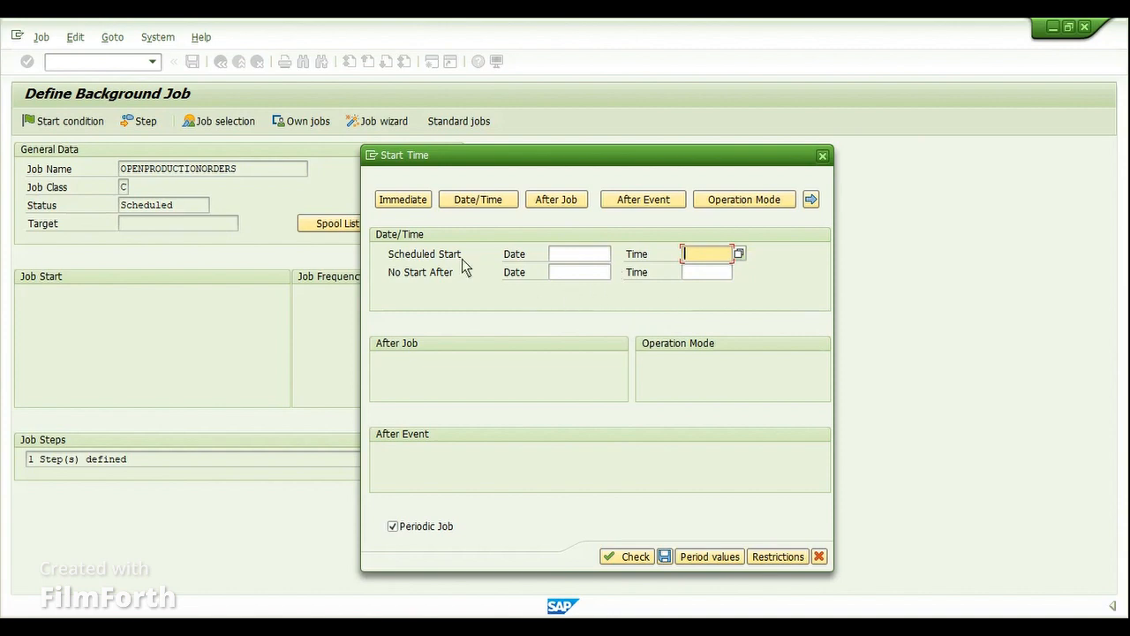
left_click(416, 202)
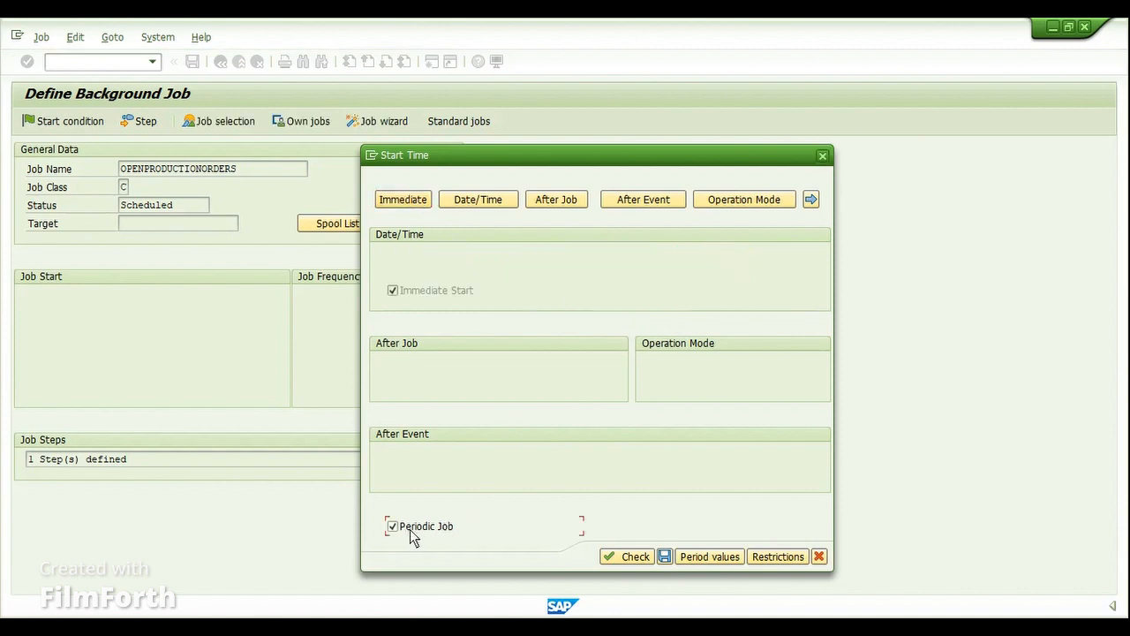
- Change the start condition to date and time, with the scheduled start on 02.04.2024 at 21:11:48
left_click(498, 201)
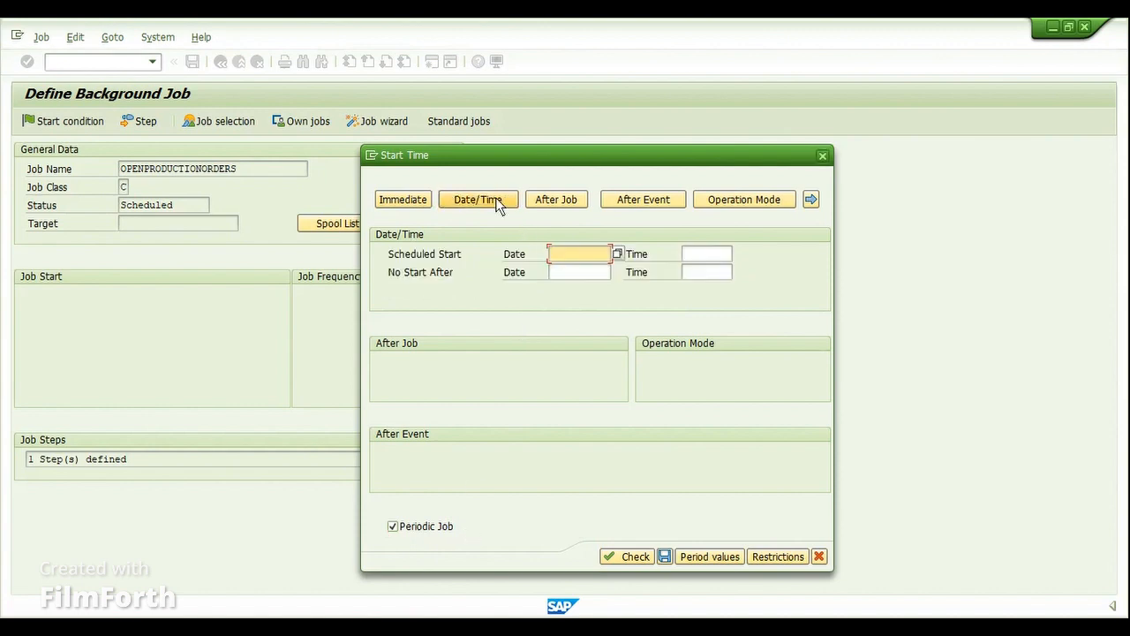
left_click(615, 254)
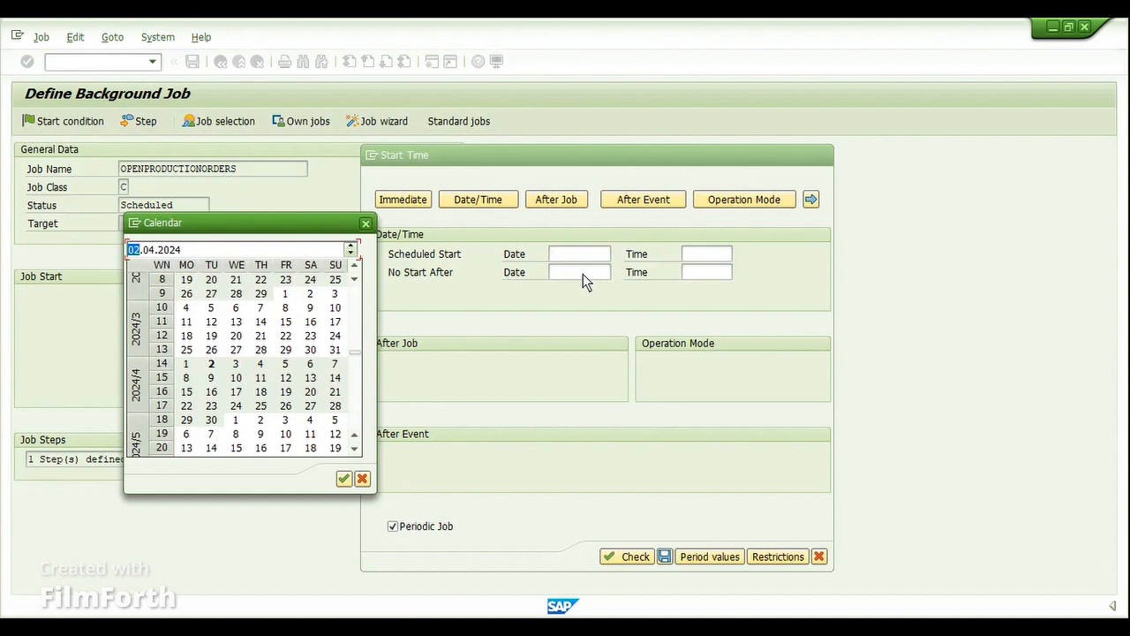
double_click(211, 363)
left_click(723, 253)
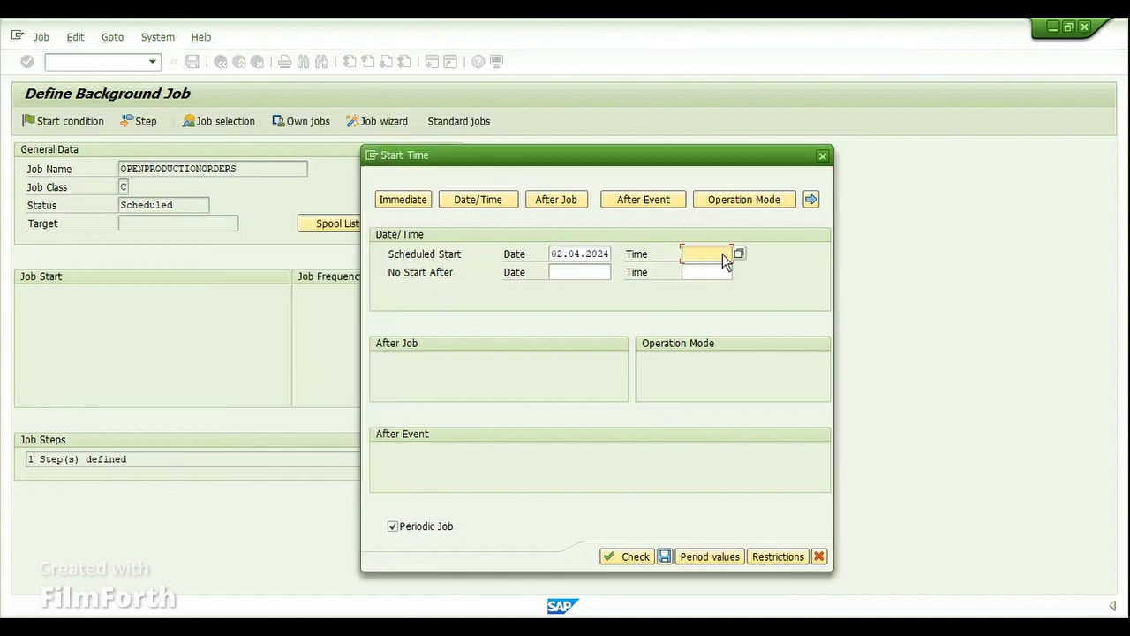
left_click(740, 253)
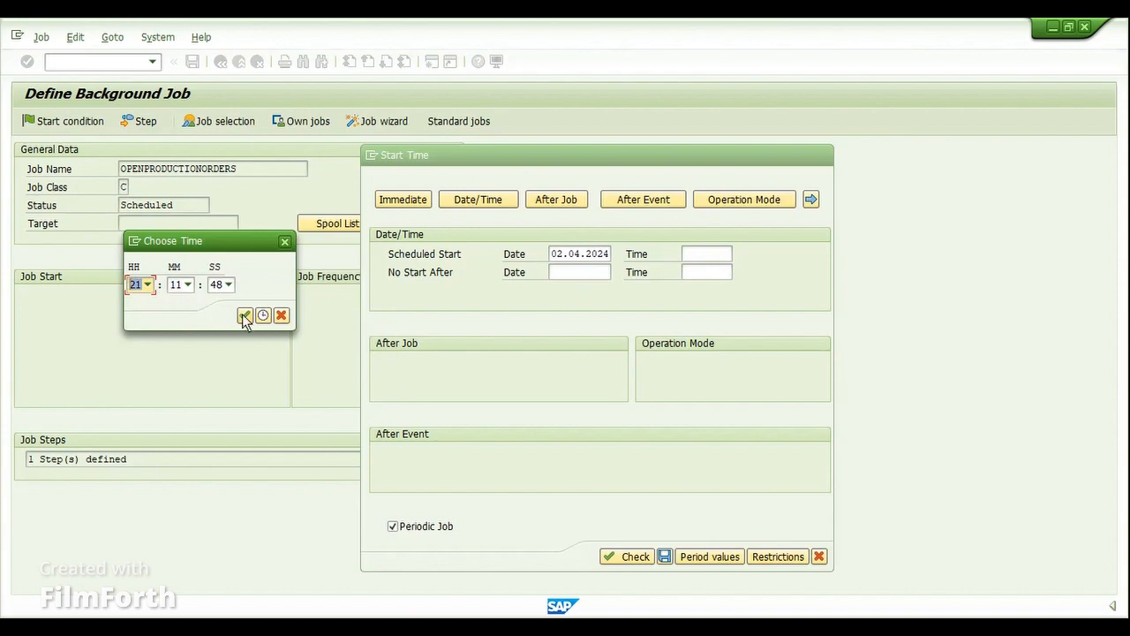
left_click(244, 315)
- Set the scheduled start time to 21:13:00 and save the start condition and the job
left_click(715, 254)
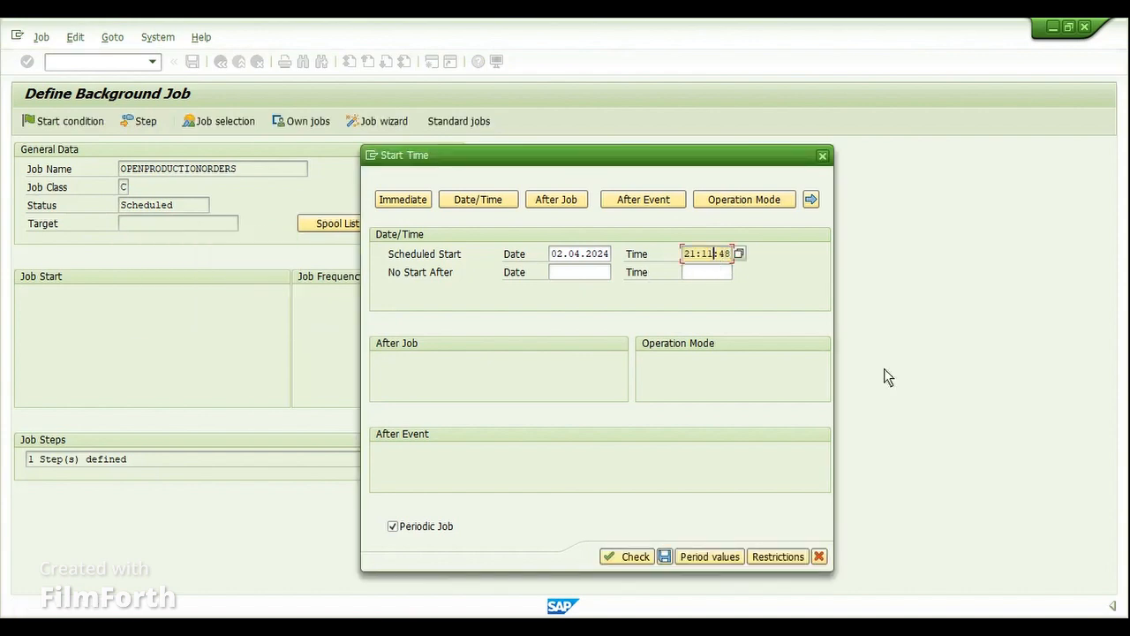
key("ctrl+a")
key("Left")
key("Left")
key("Left")
key("Left")
key("Delete")
type("3")
key("BackSpace")
type("00")
left_click(556, 254)
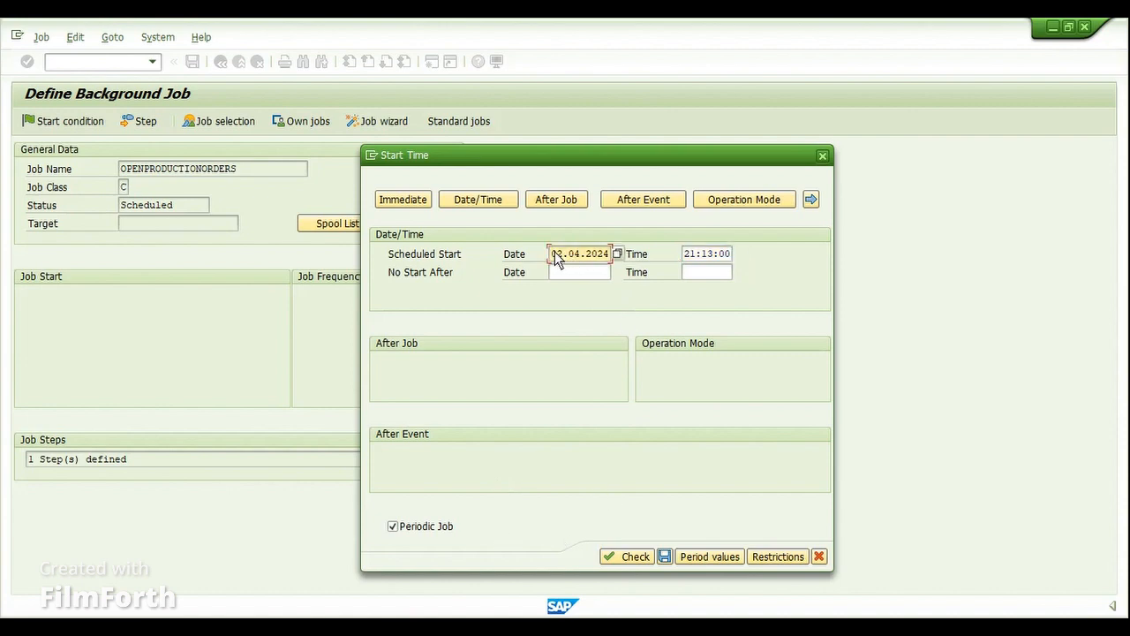
left_click(717, 255)
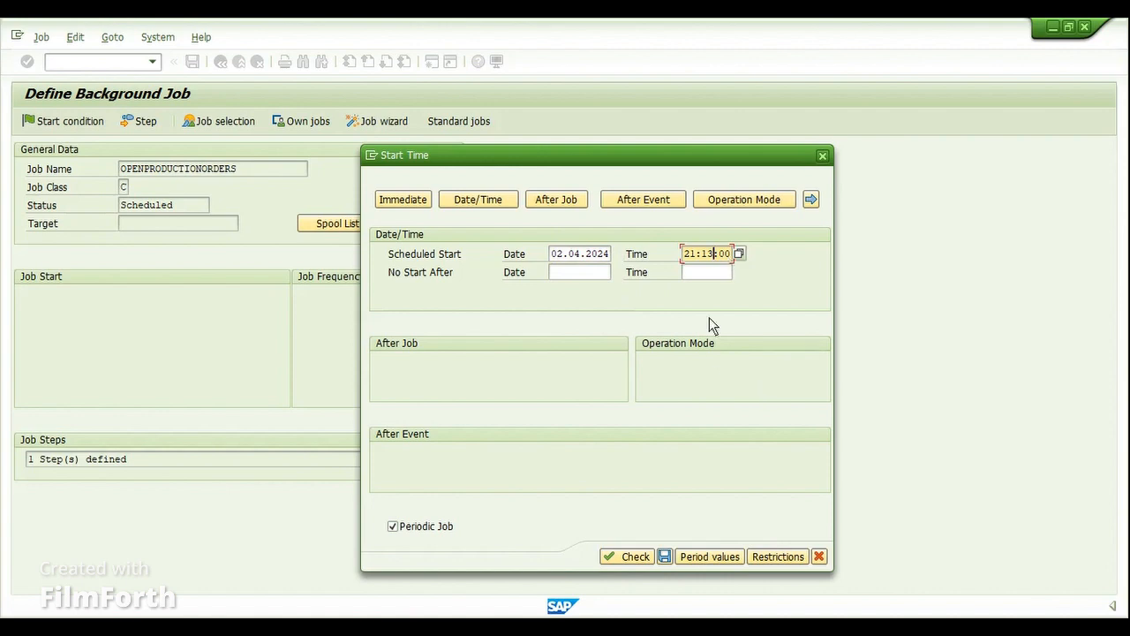
left_click(665, 556)
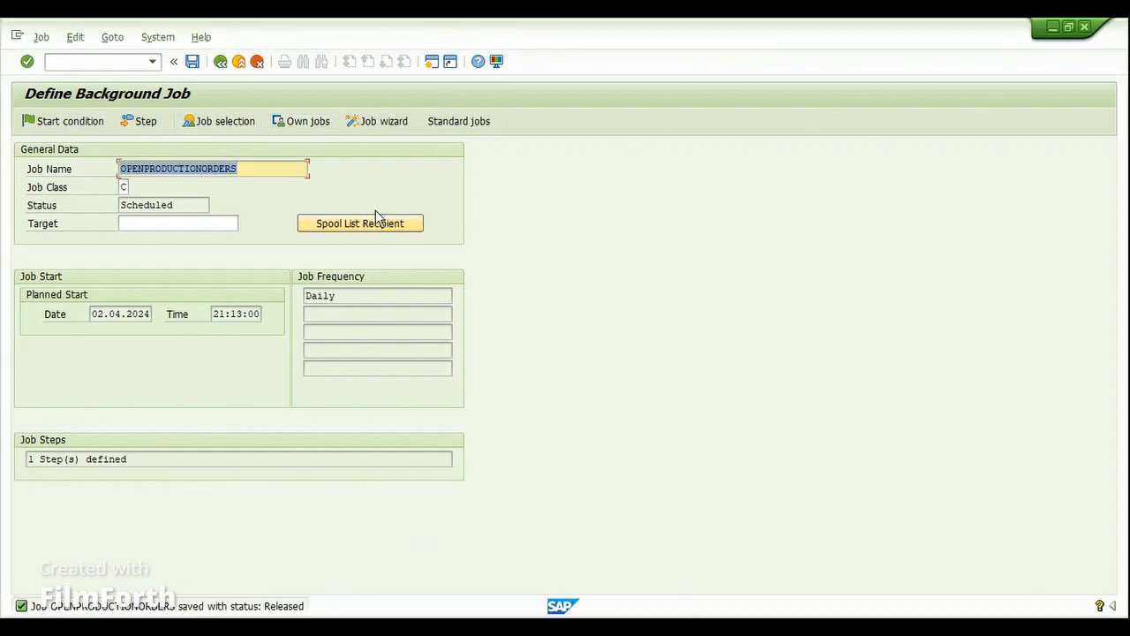
- Switch to the Production Order Information System session and check the current local time in the system status
mouse_move(391, 583)
left_click(389, 556)
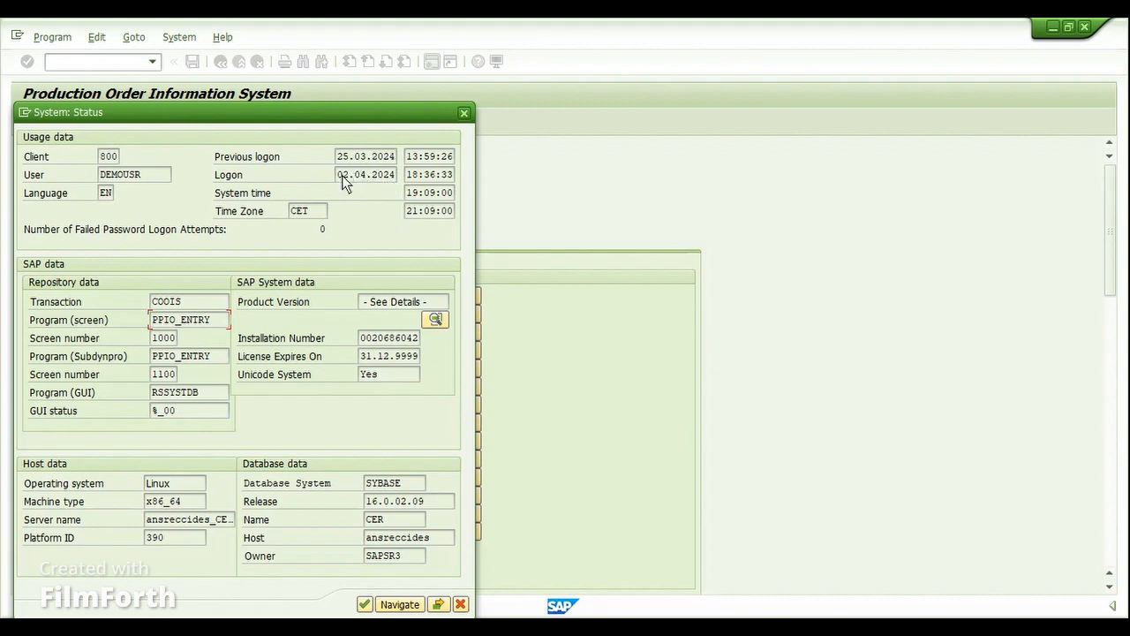
left_click(409, 212)
left_click(464, 114)
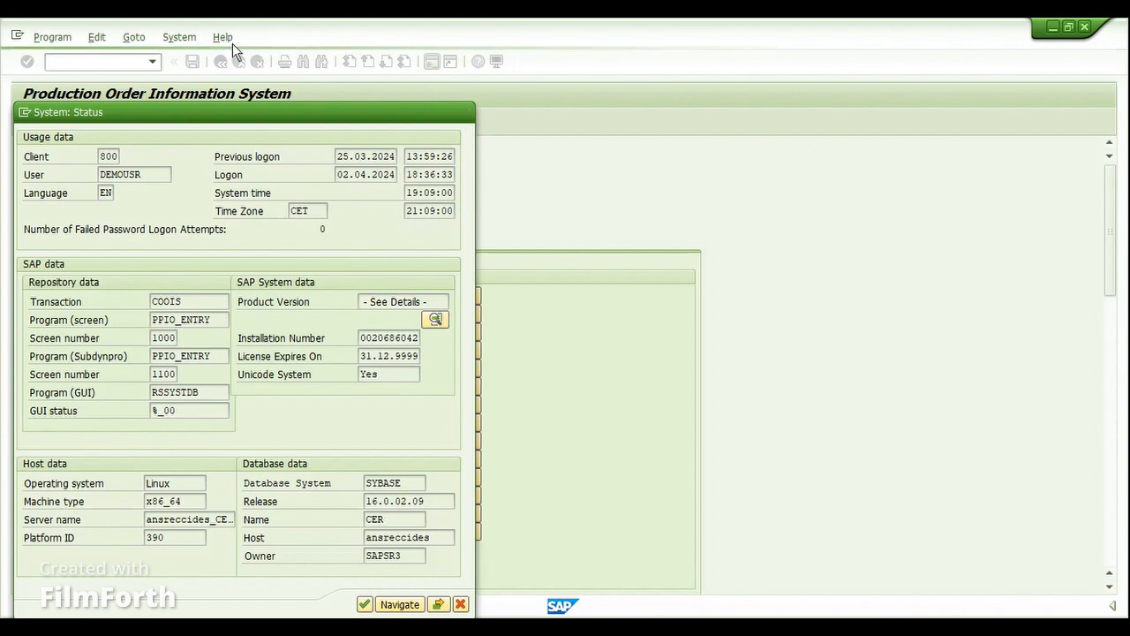
left_click(180, 38)
left_click(231, 253)
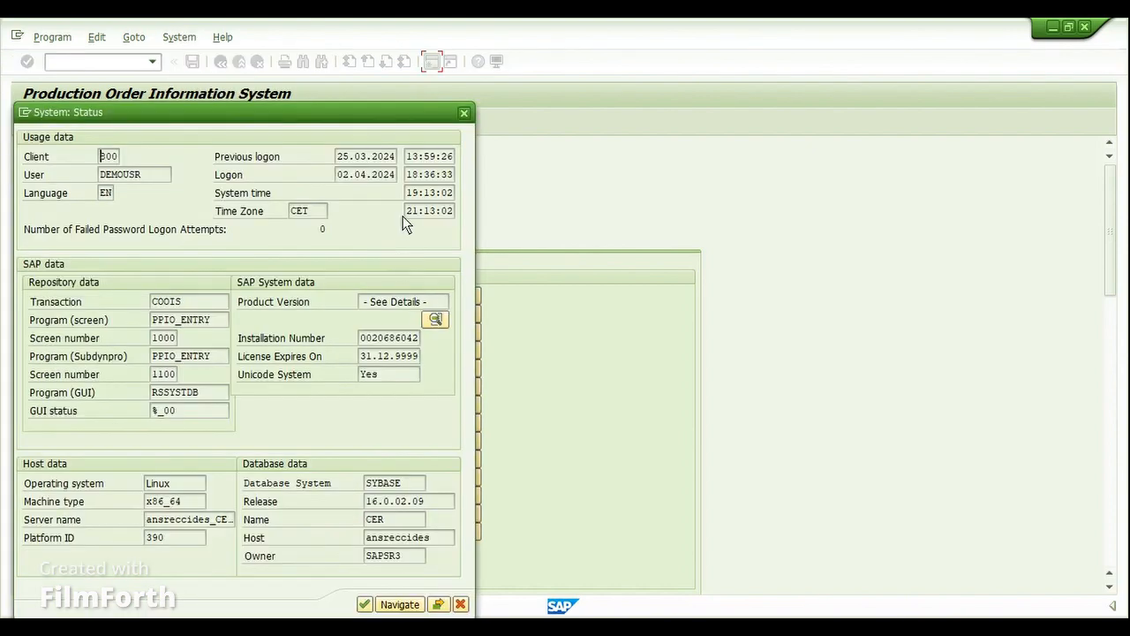
left_click_drag(407, 211, 454, 213)
left_click(453, 212)
left_click(461, 604)
- Open transaction SM37, run the job selection, and refresh the job overview to check the job's status
key("ctrl+slash")
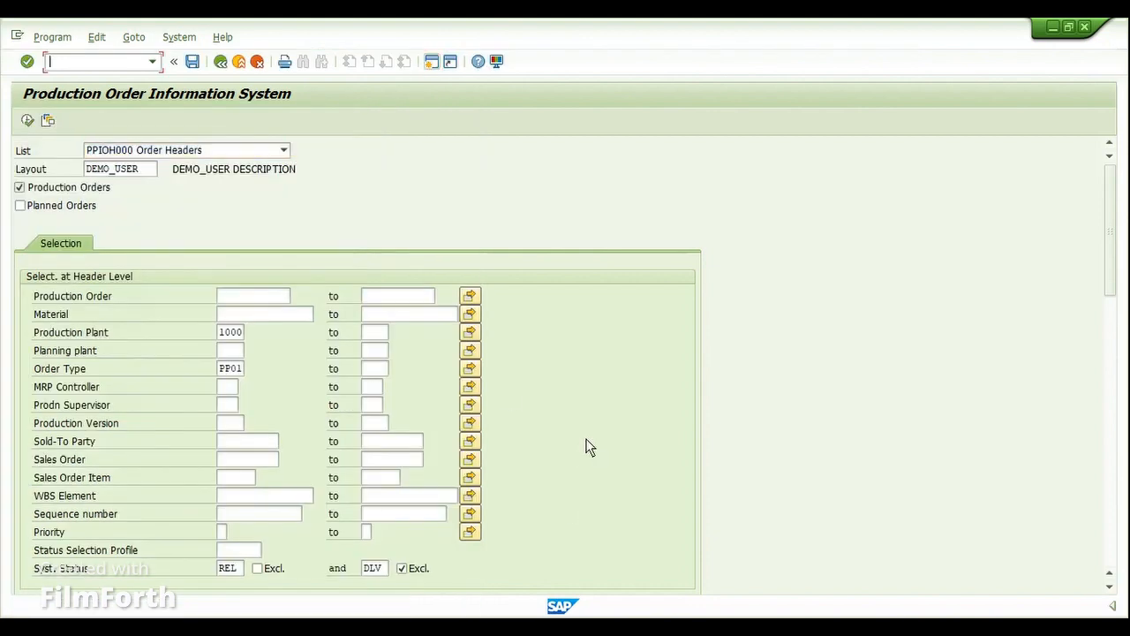
type("/nsm37")
key("Return")
key("F8")
left_click(67, 124)
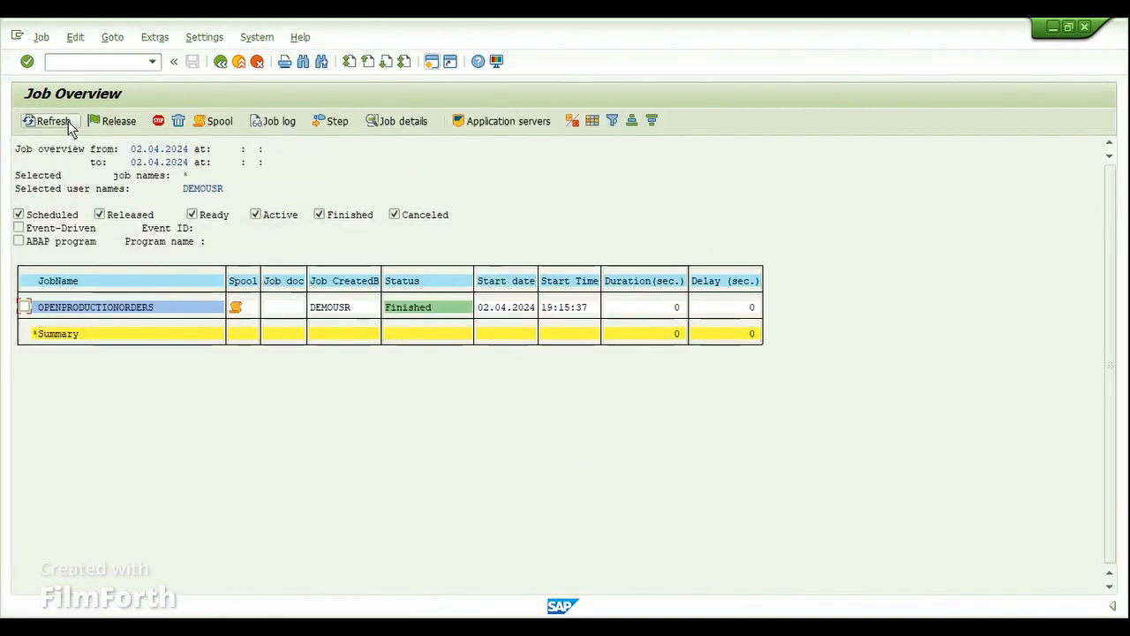
left_click(69, 125)
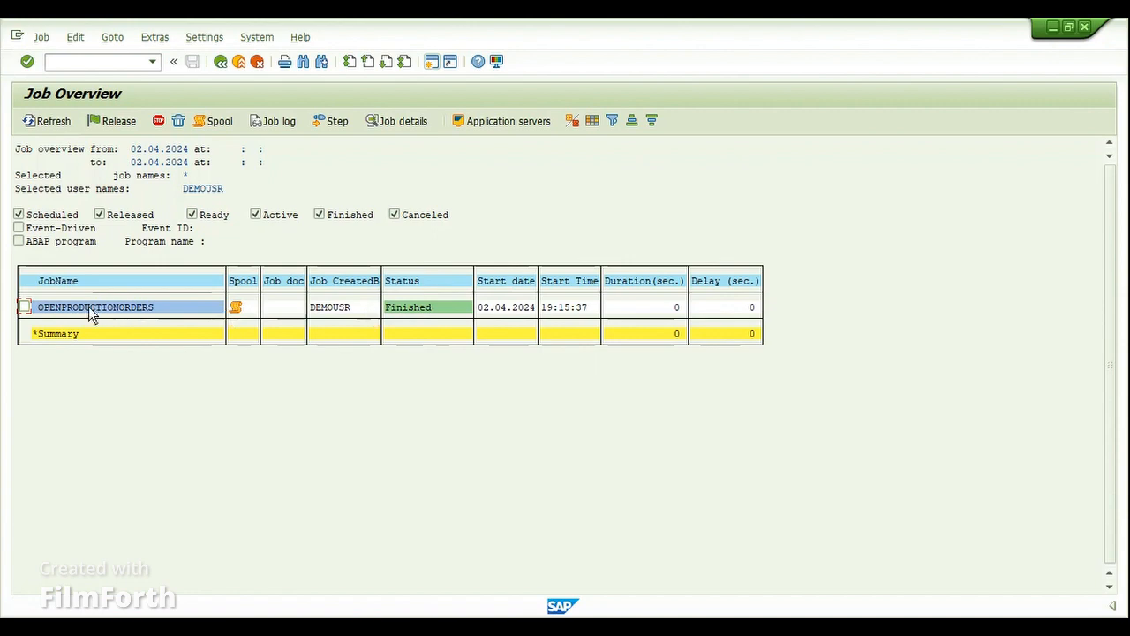
- Display the step list of the job OPENPRODUCTIONORDERS and inspect its PPIO_ENTRY step
left_click(25, 307)
left_click(336, 123)
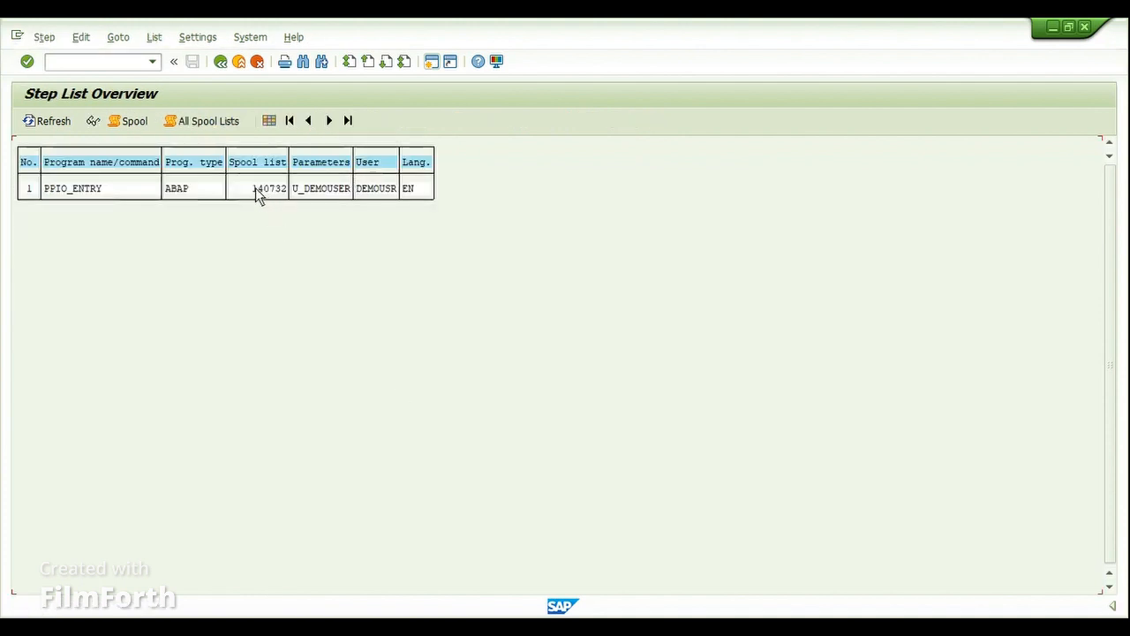
left_click(136, 190)
- Switch to the Define Background Job session and open the Business Workplace with transaction SBWP
mouse_move(421, 608)
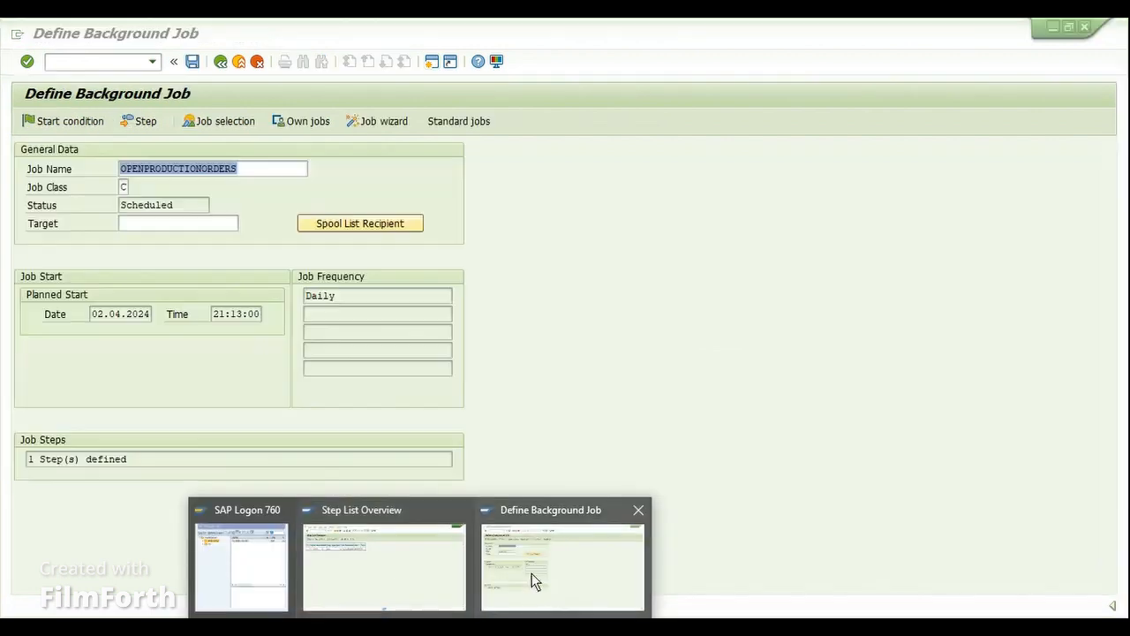
left_click(532, 573)
key("ctrl+slash")
type("/n")
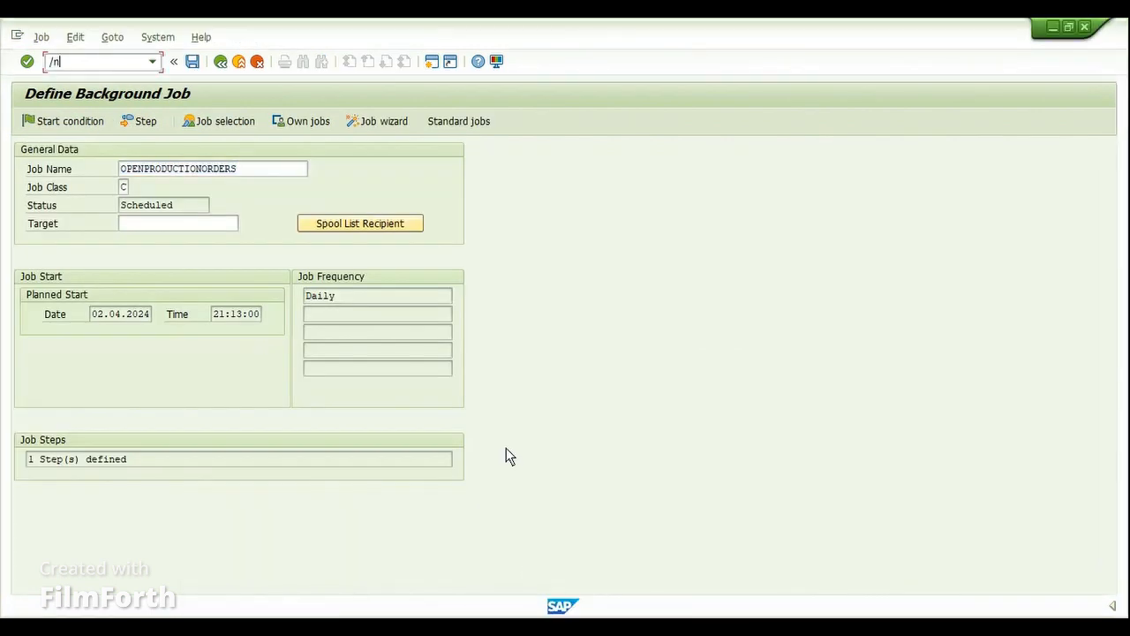
type("sbwp")
key("Return")
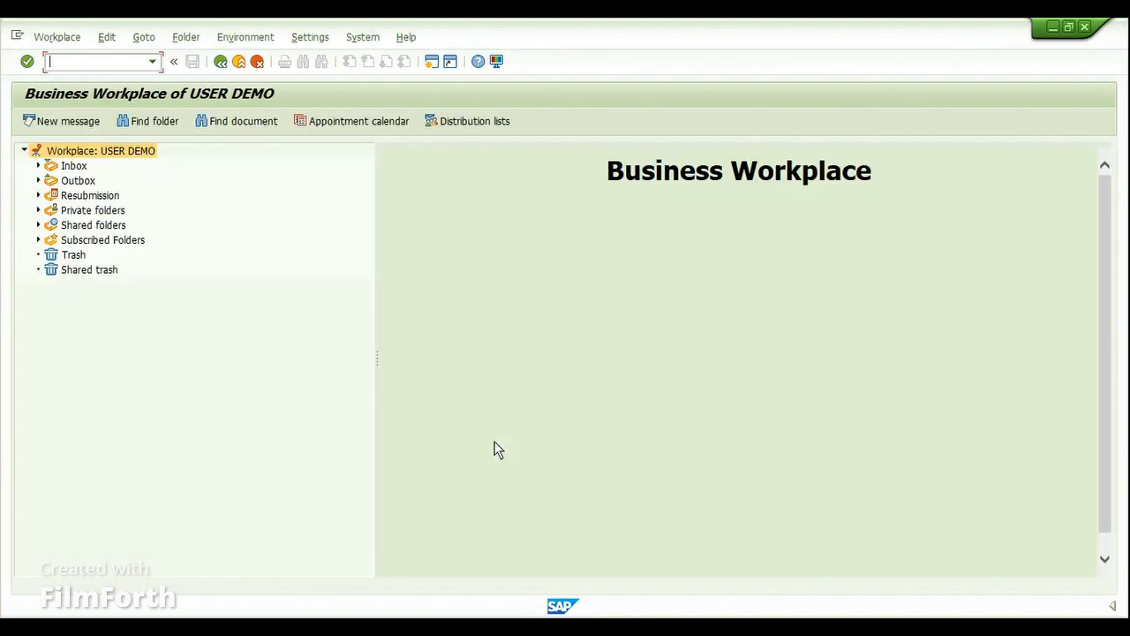
- Open the unread inbox document Job OPENPRODUCTIONORDERS, Step 1, widening the title column, and display its attached list
left_click(40, 167)
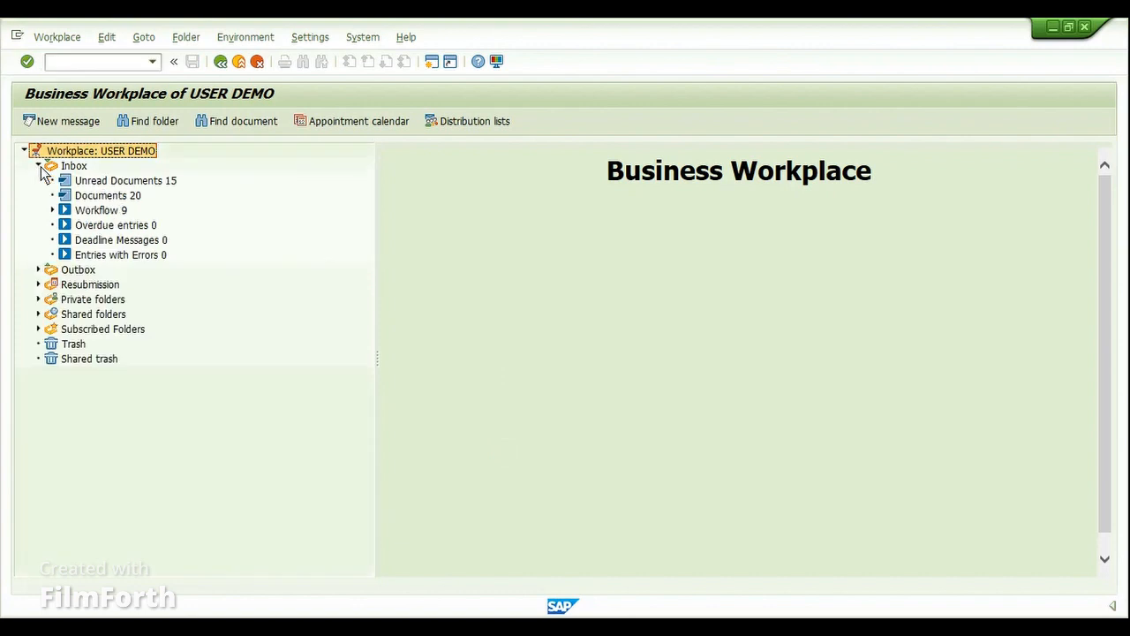
left_click(139, 182)
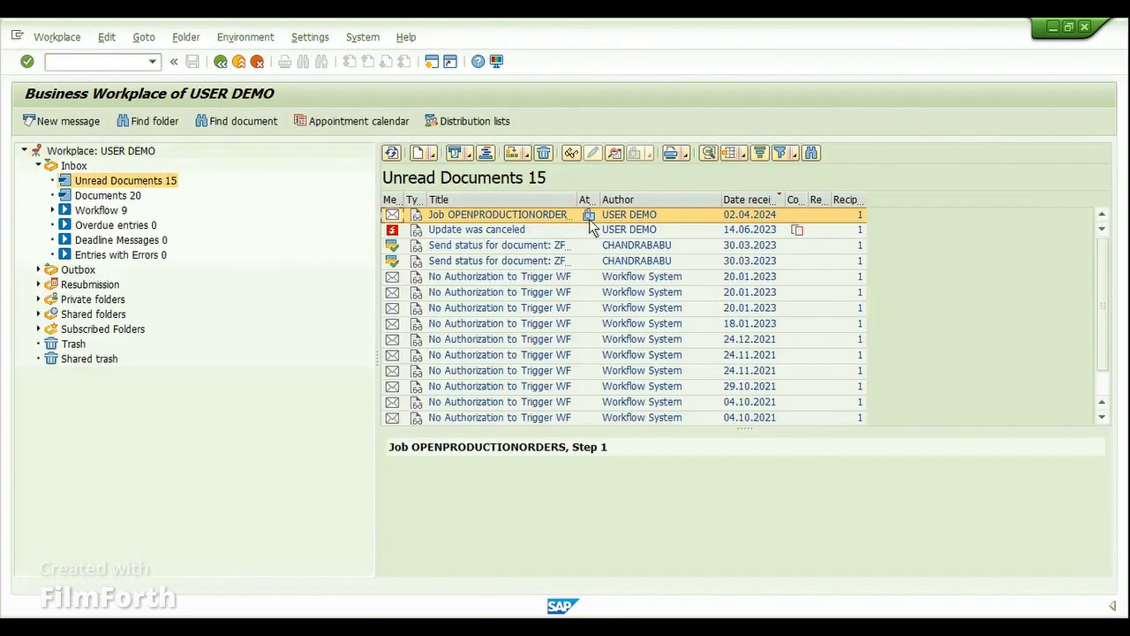
left_click_drag(576, 200, 627, 205)
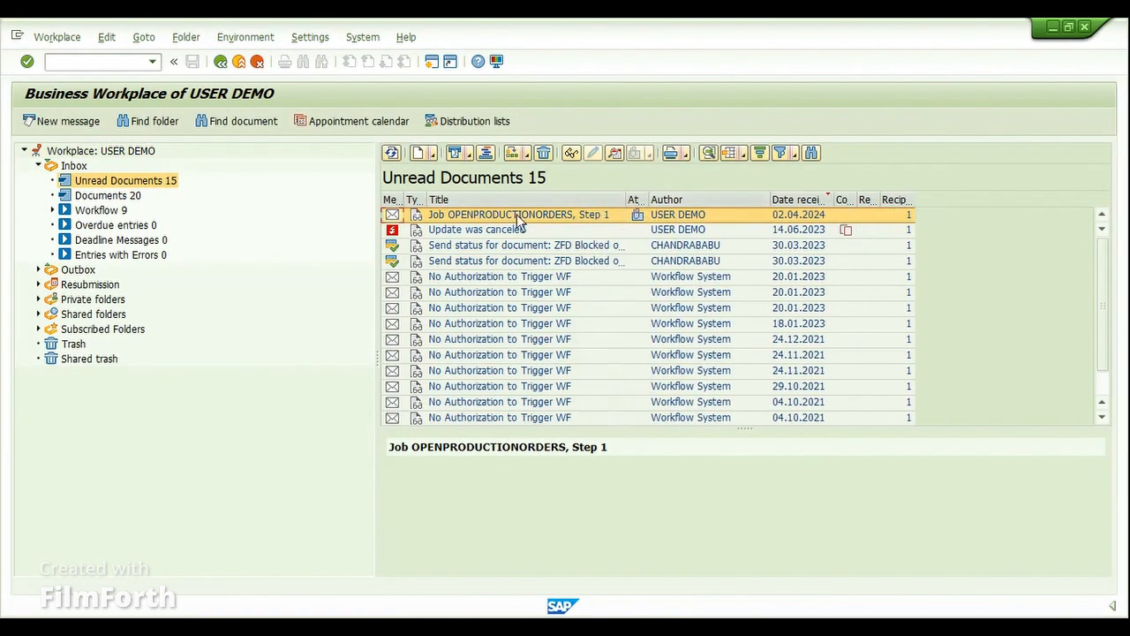
double_click(505, 214)
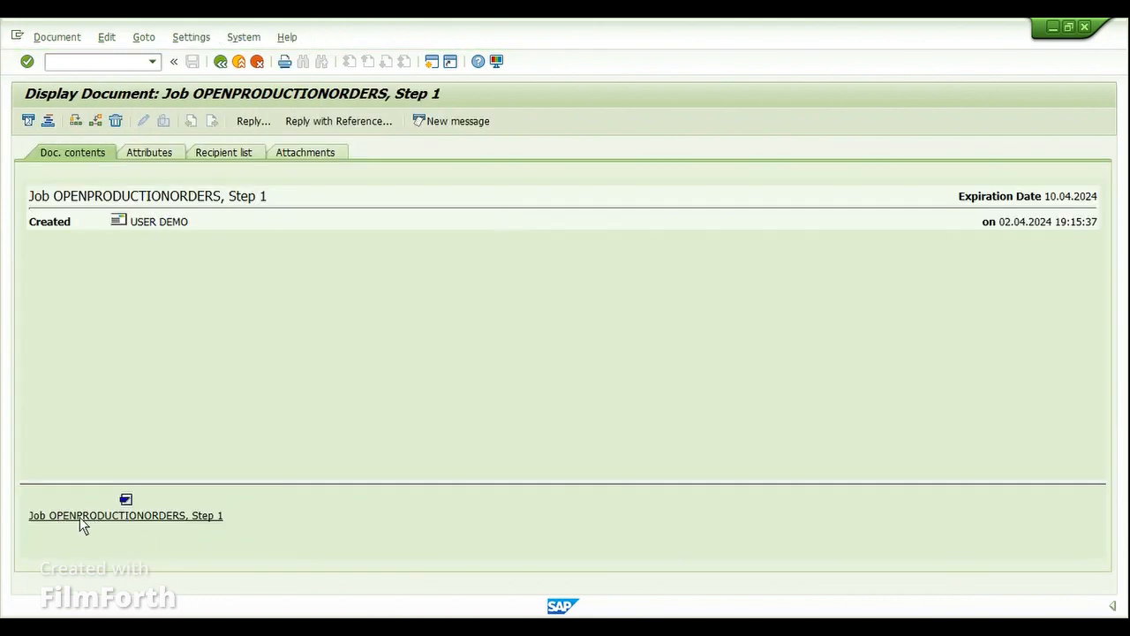
left_click(148, 517)
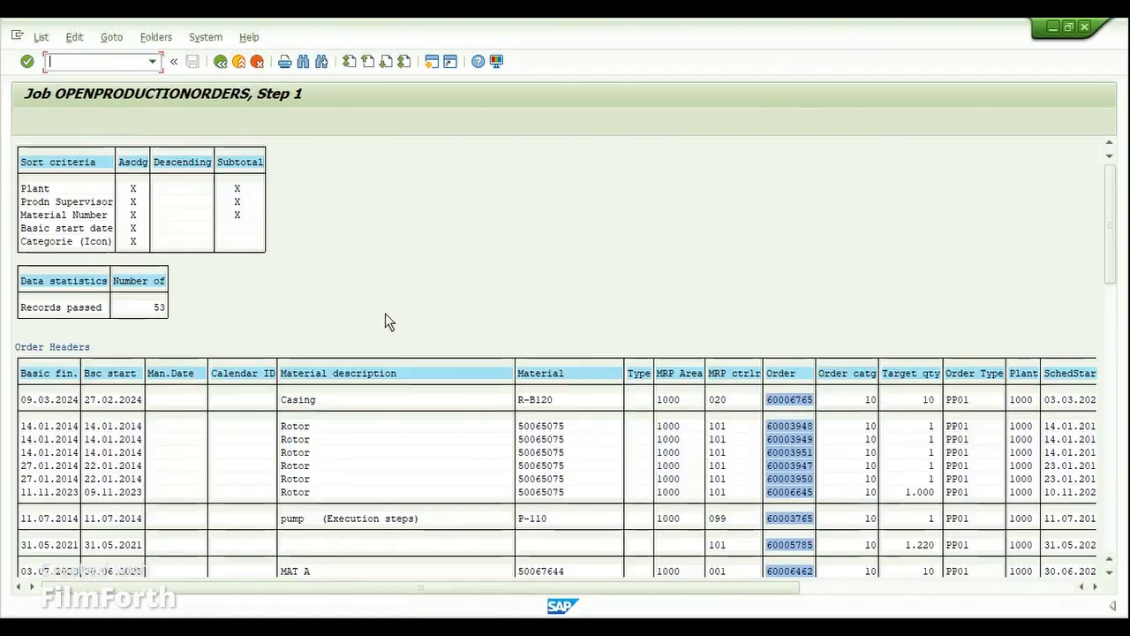
- Review the order headers list in the job attachment across its rows and columns, and return to the document
scroll(825, 434, "down", 1)
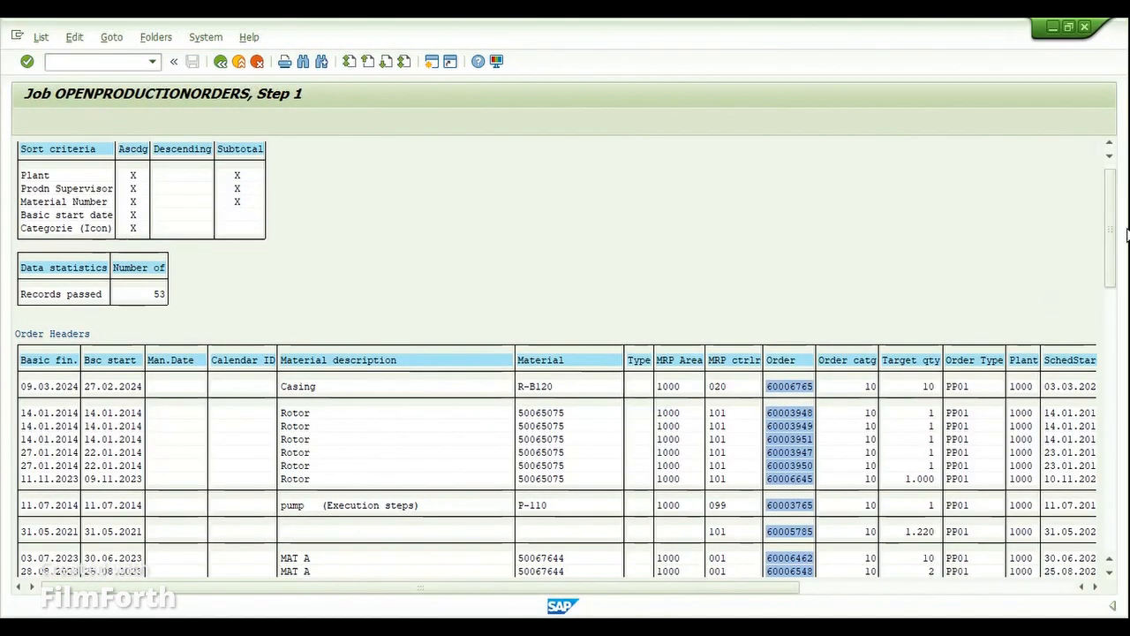
left_click_drag(1118, 235, 1105, 336)
left_click_drag(708, 586, 846, 587)
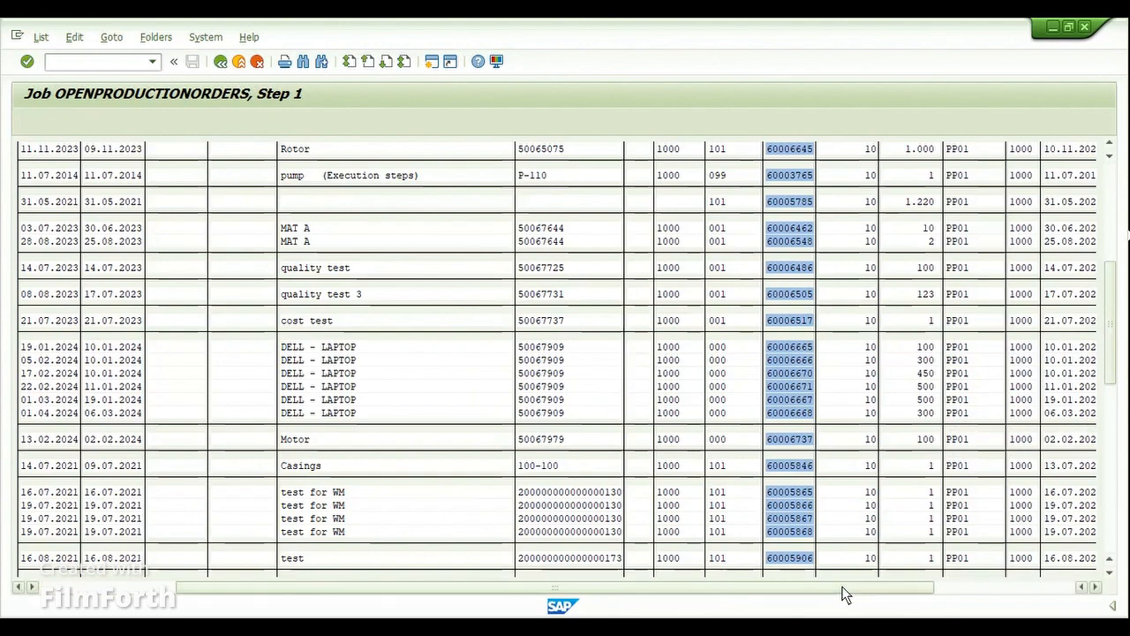
scroll(841, 419, "up", 1)
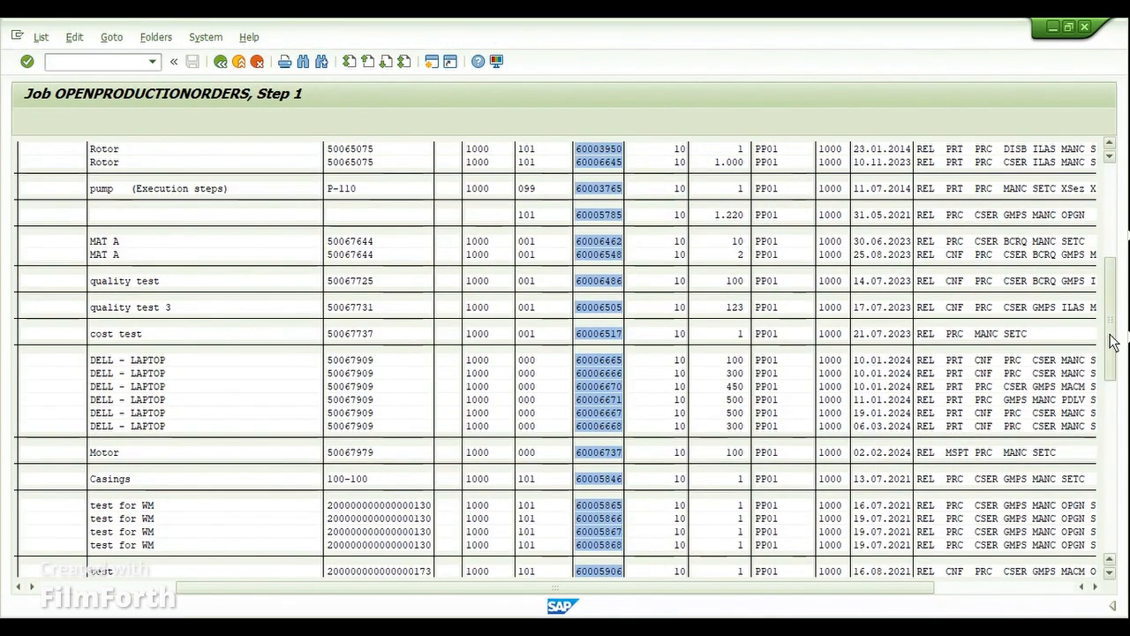
left_click_drag(1110, 336, 1118, 239)
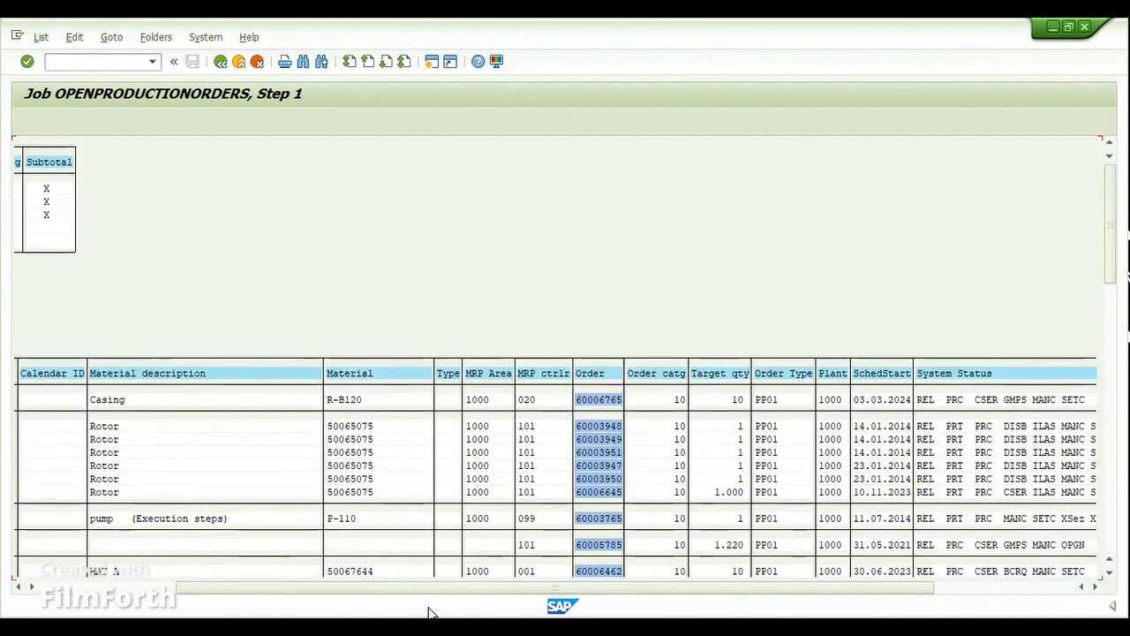
left_click_drag(395, 589, 232, 589)
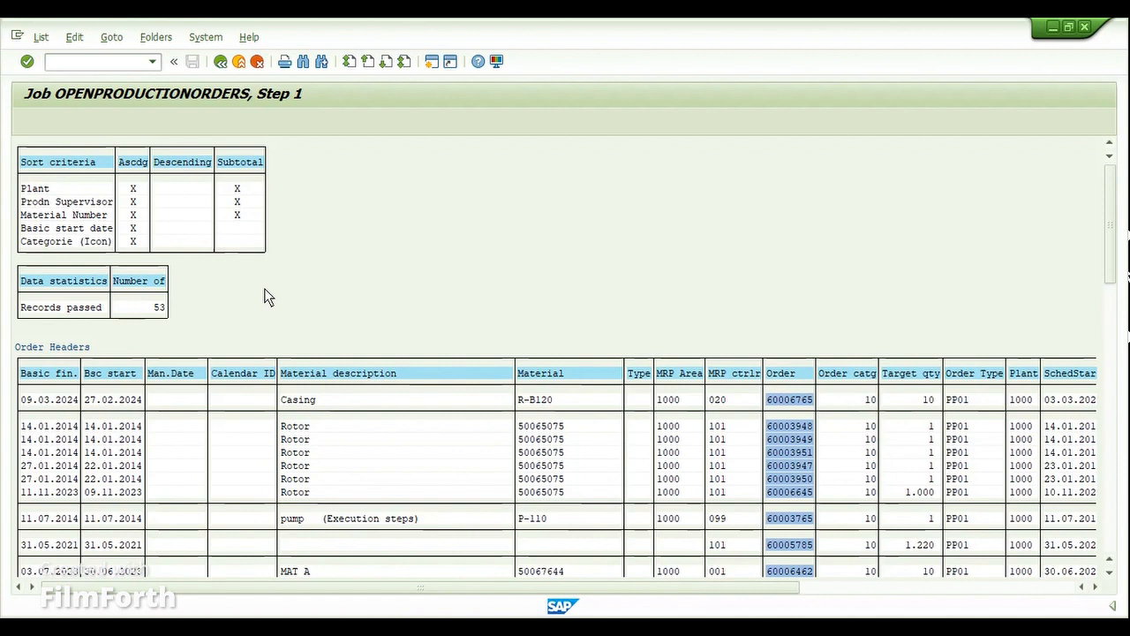
left_click(237, 62)
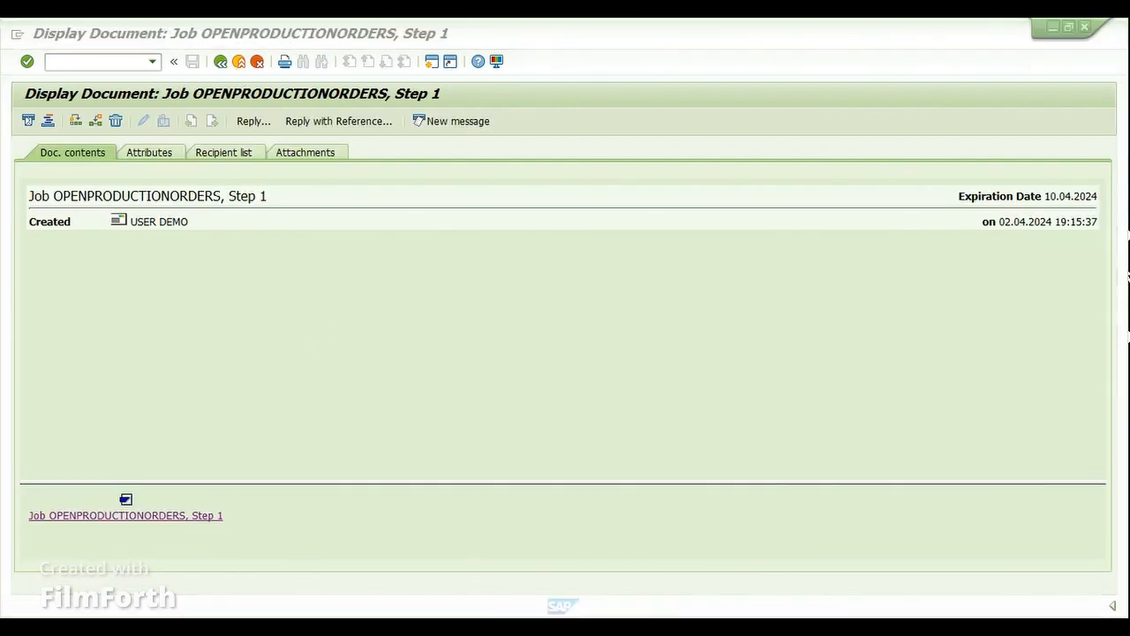
- Switch to the Step List Overview session and open transaction COOIS there
mouse_move(424, 607)
left_click(416, 575)
key("ctrl+slash")
type("/ncoois")
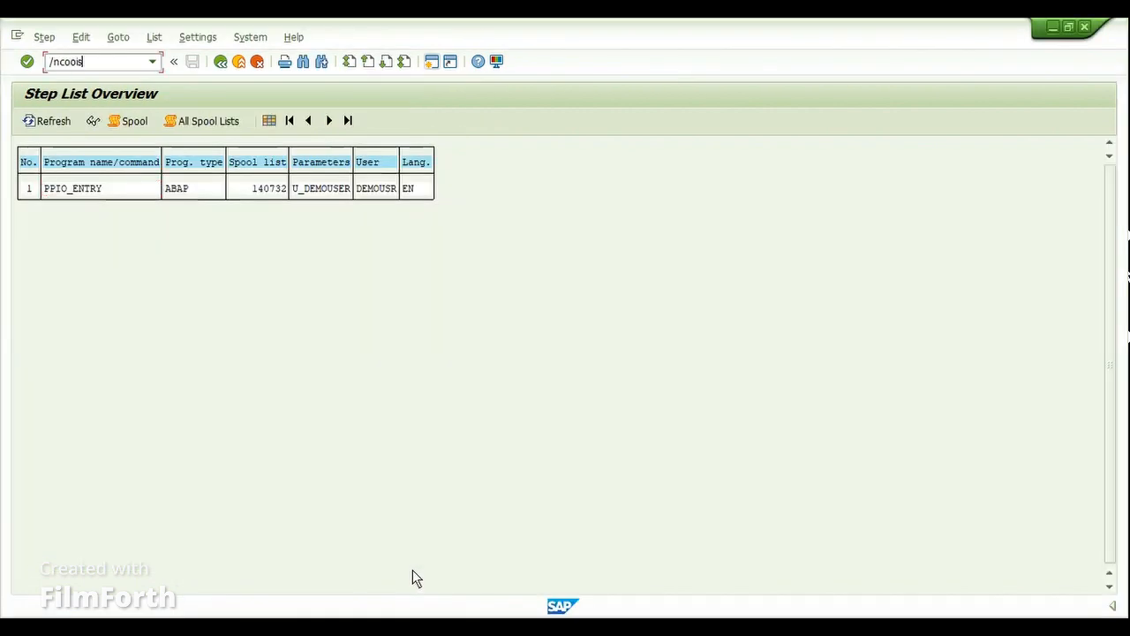
key("Return")
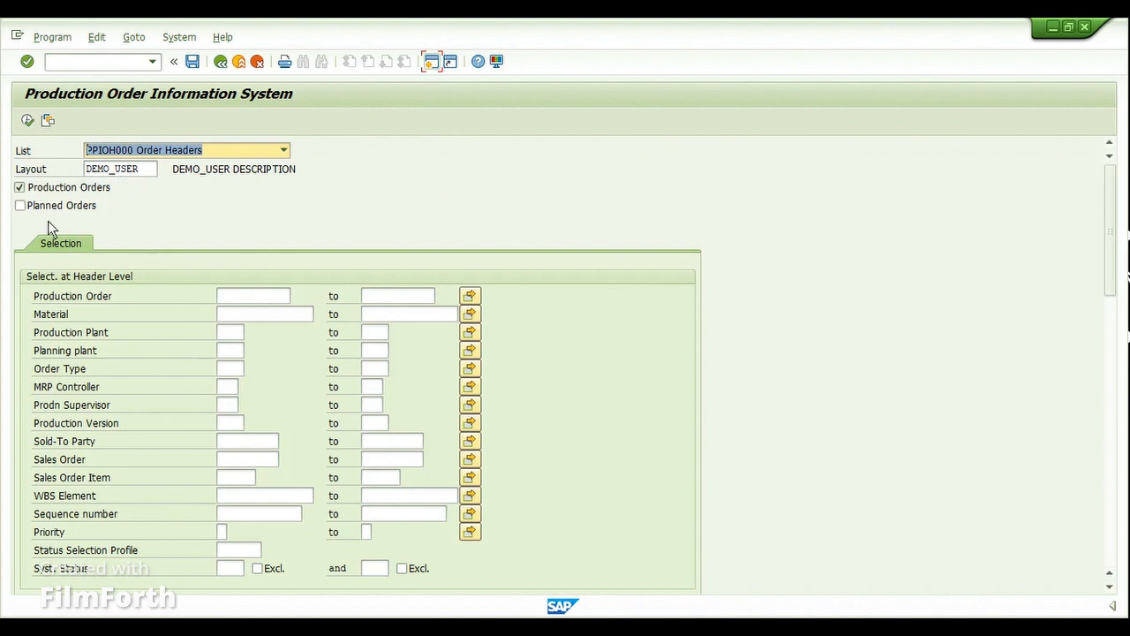
- Run the order headers list for planned orders only in production plant 1000, inspect the Order column, and return to the selection
left_click(37, 210)
left_click(19, 187)
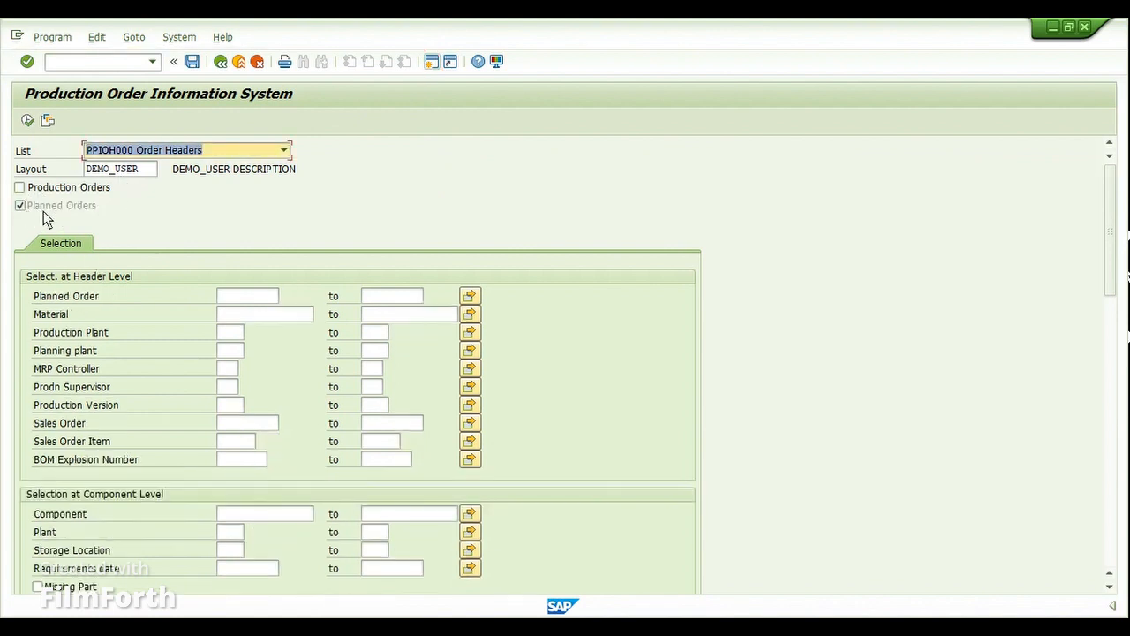
left_click(28, 120)
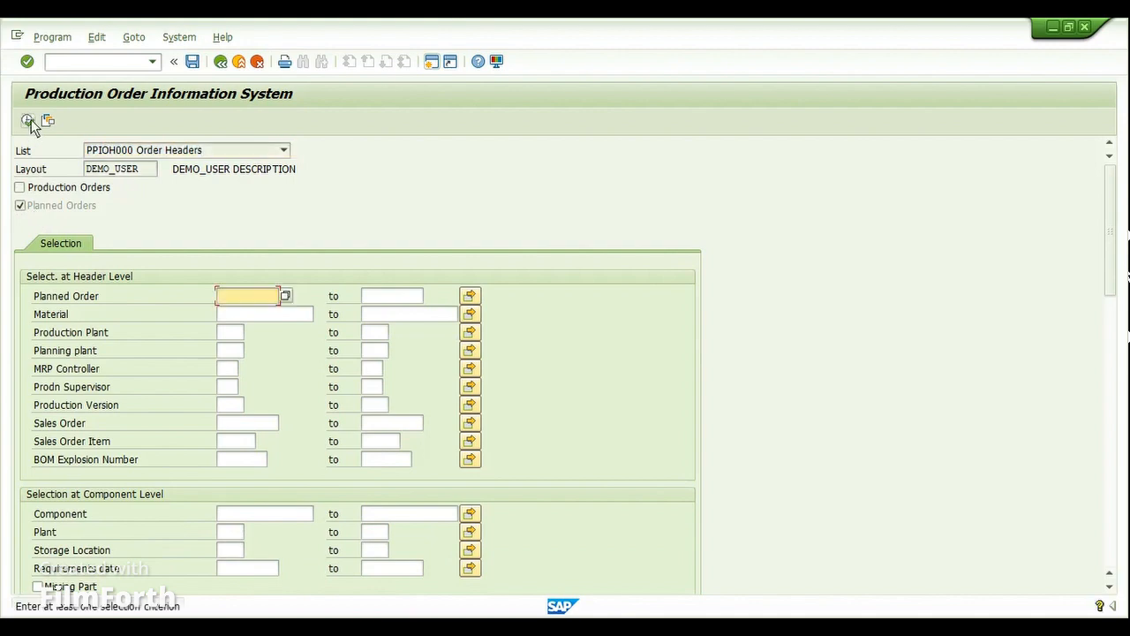
left_click(228, 332)
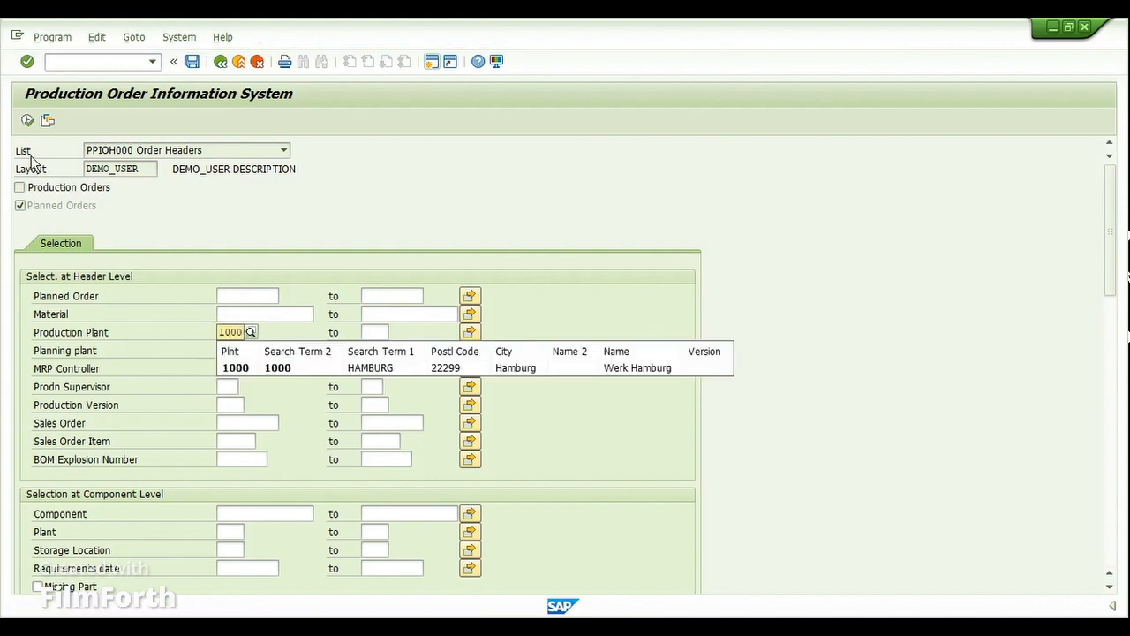
left_click(28, 120)
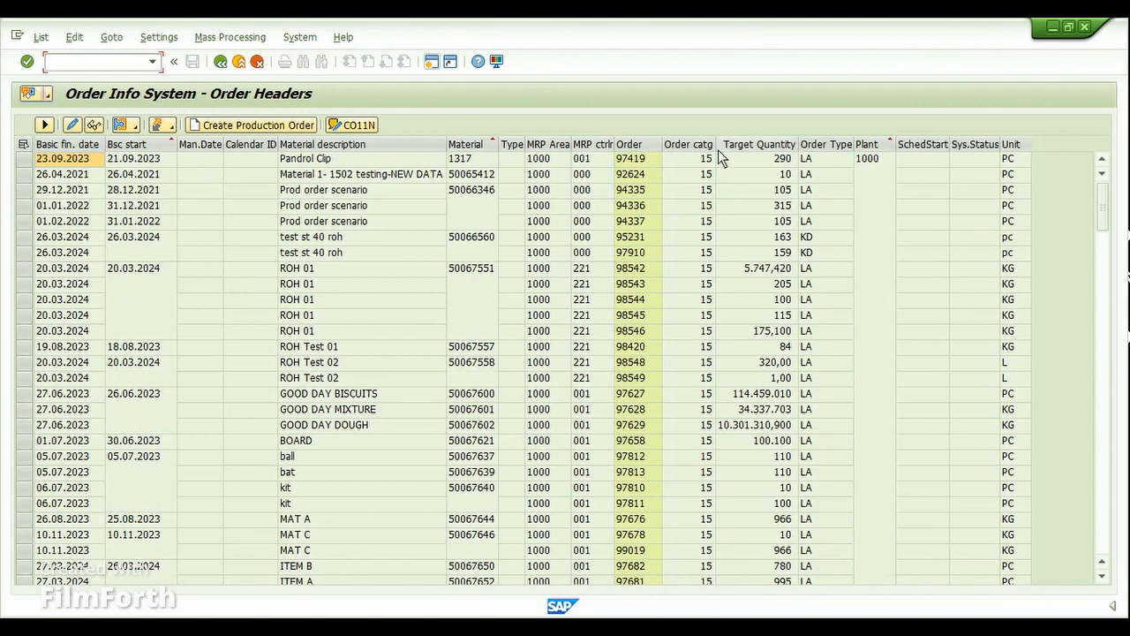
left_click(654, 147)
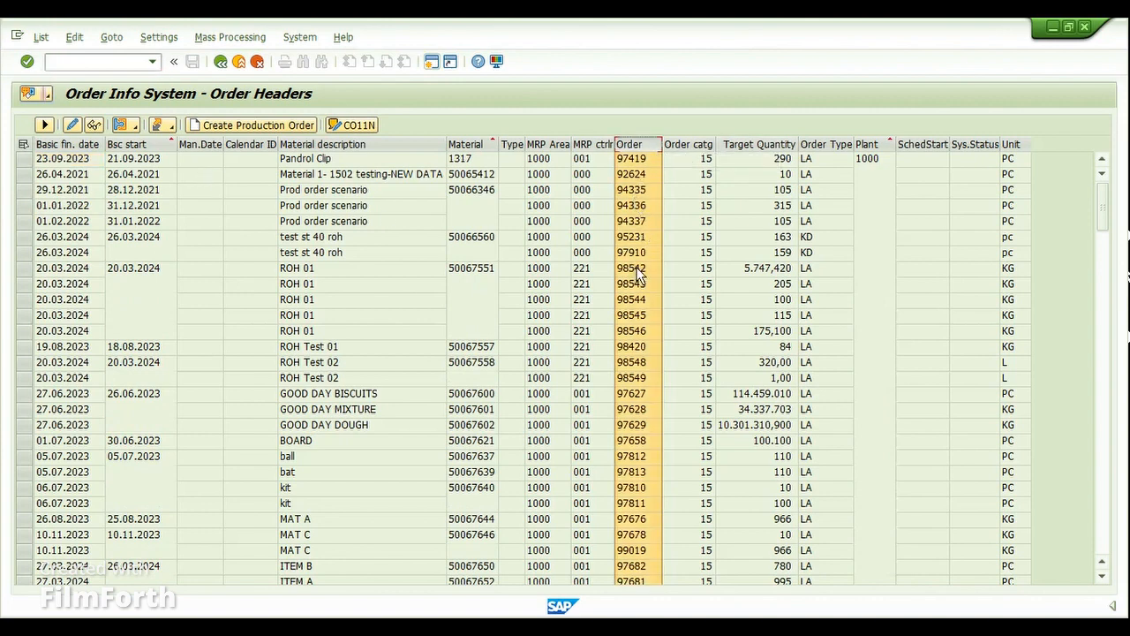
left_click(221, 62)
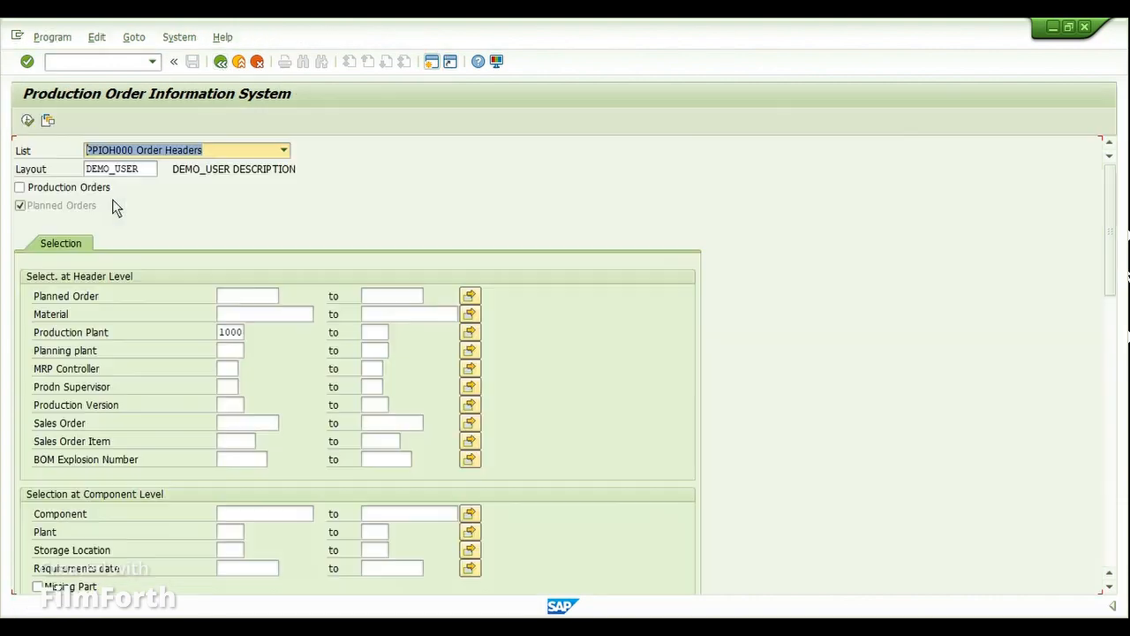